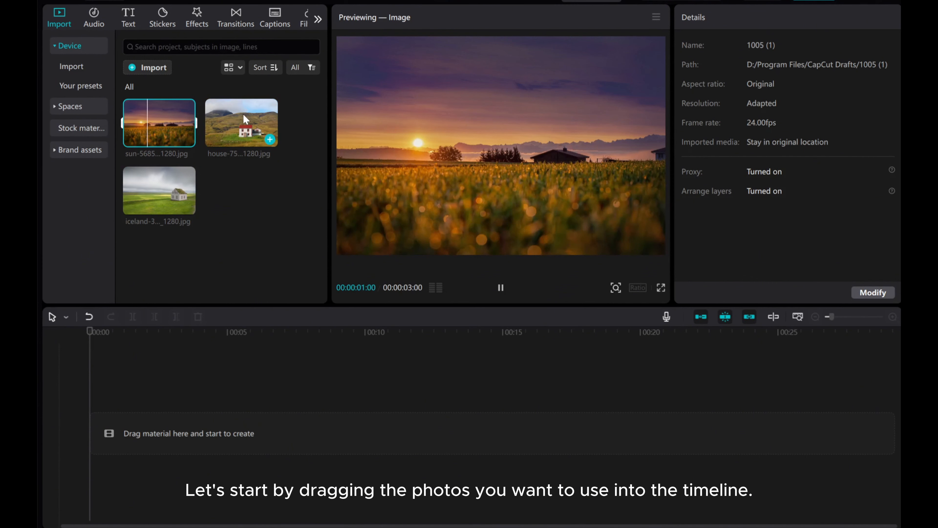
Place the sunset, house and Iceland photos one after another on the main track, and select the sunset clip.
left_click_drag(283, 221, 157, 115)
left_click_drag(162, 194, 168, 443)
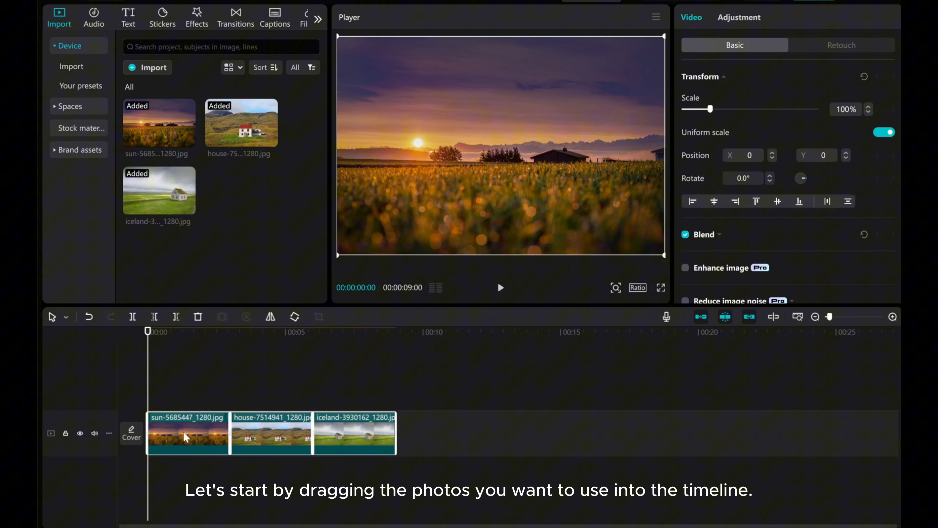
left_click(195, 424)
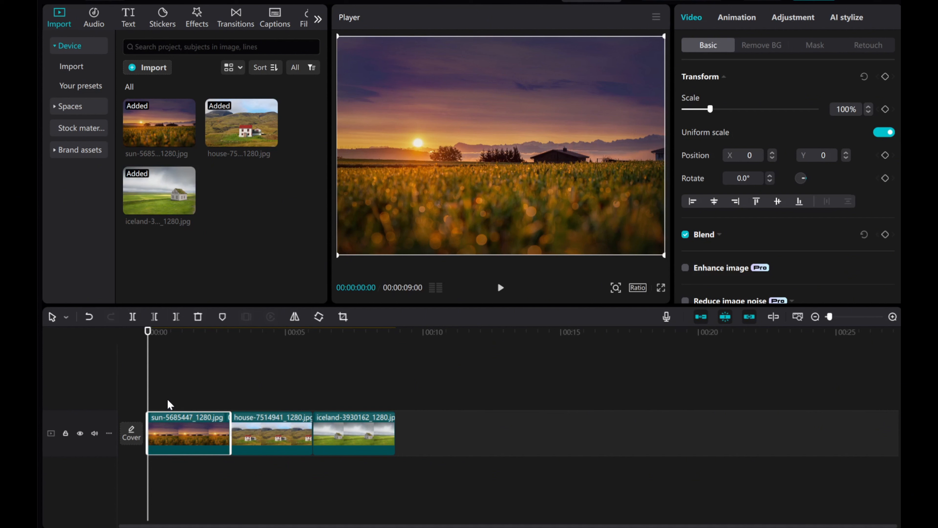
Duplicate the house photo clip onto an overlay track starting at 00:00:03:00, above the original.
left_click_drag(146, 383, 230, 383)
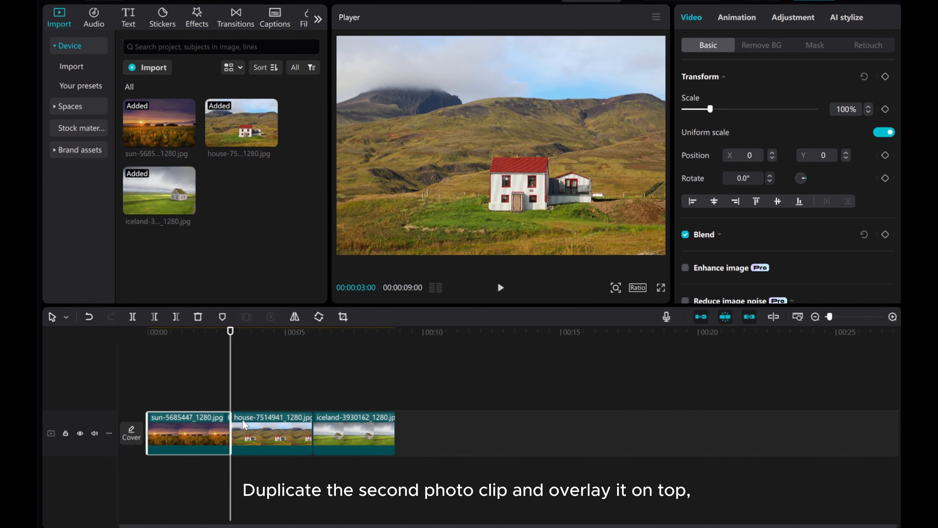
right_click(243, 418)
left_click(254, 125)
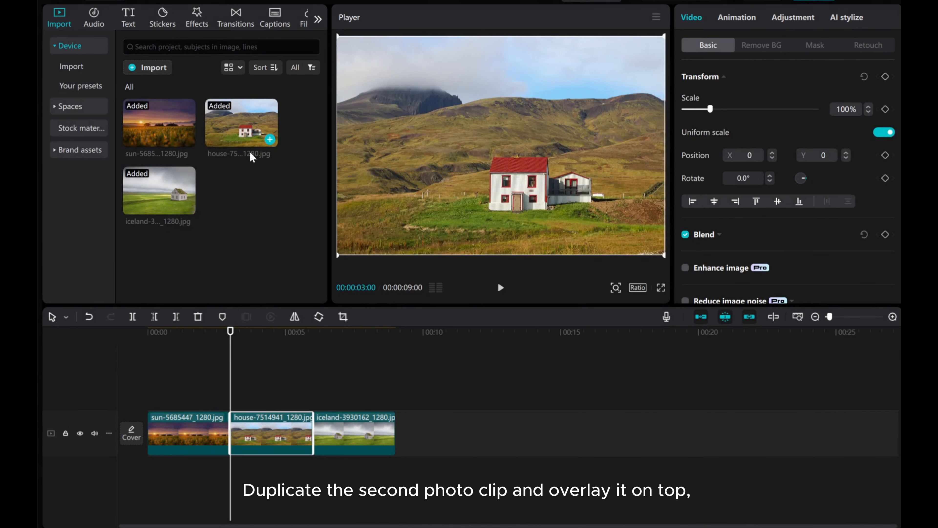
right_click(204, 381)
left_click(220, 387)
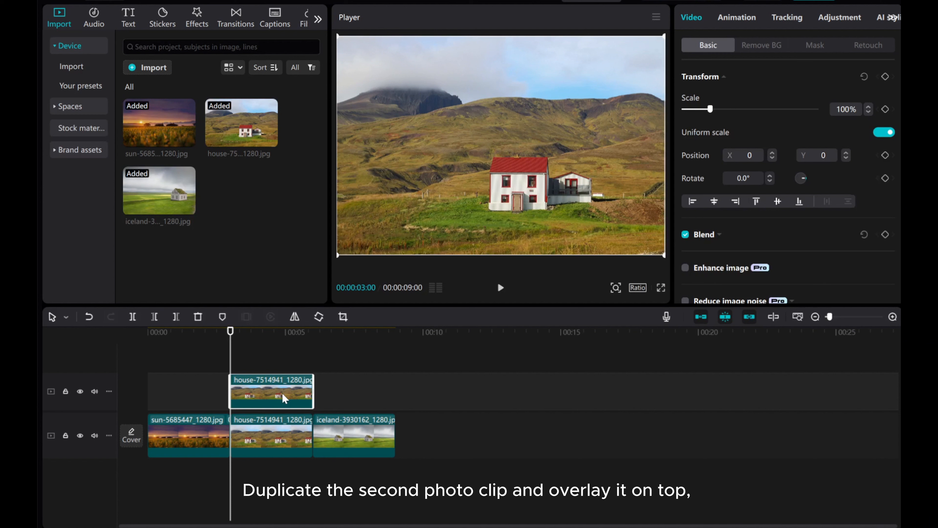
Trim the end of the overlay house clip to a duration of 00:00:01:00.
left_click(893, 317)
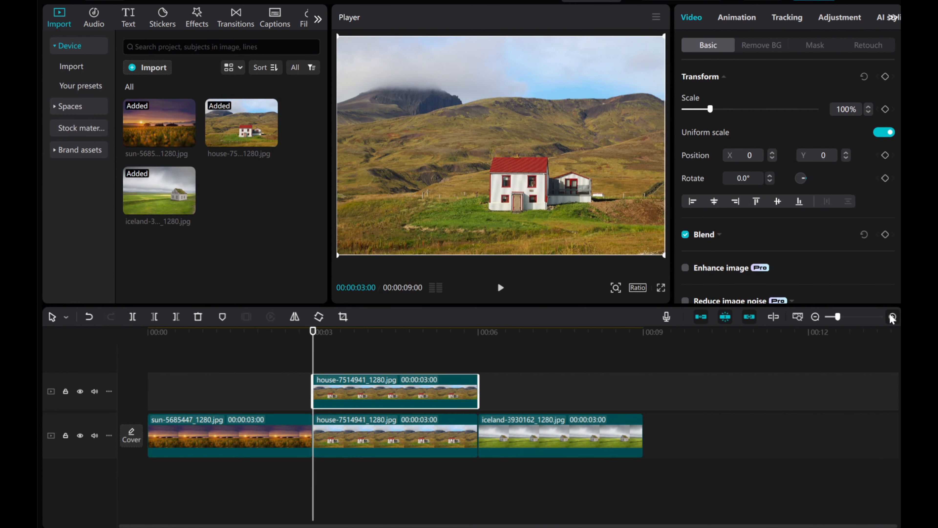
left_click(892, 316)
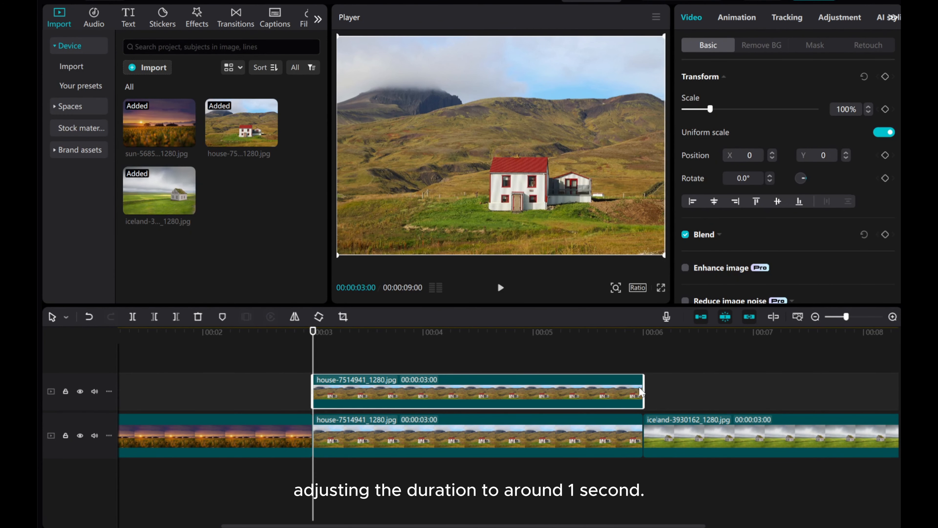
left_click_drag(643, 394, 426, 401)
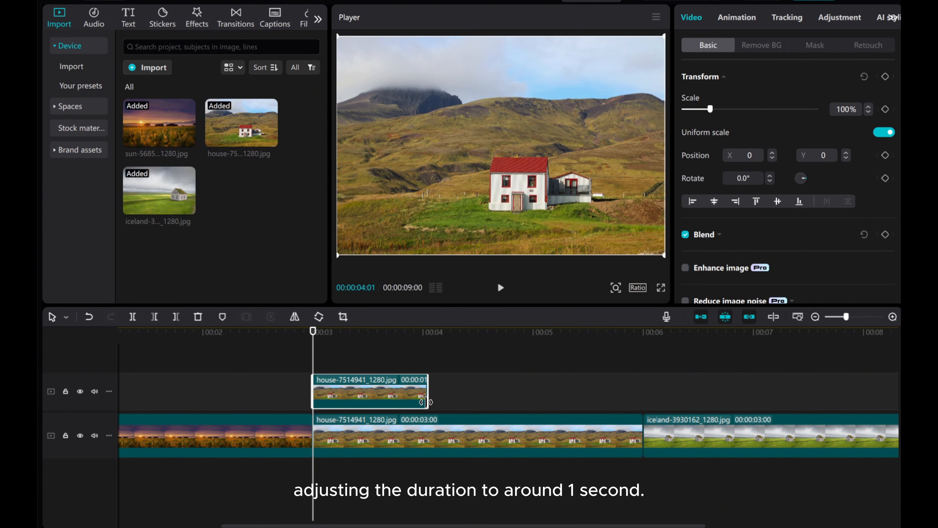
left_click(890, 318)
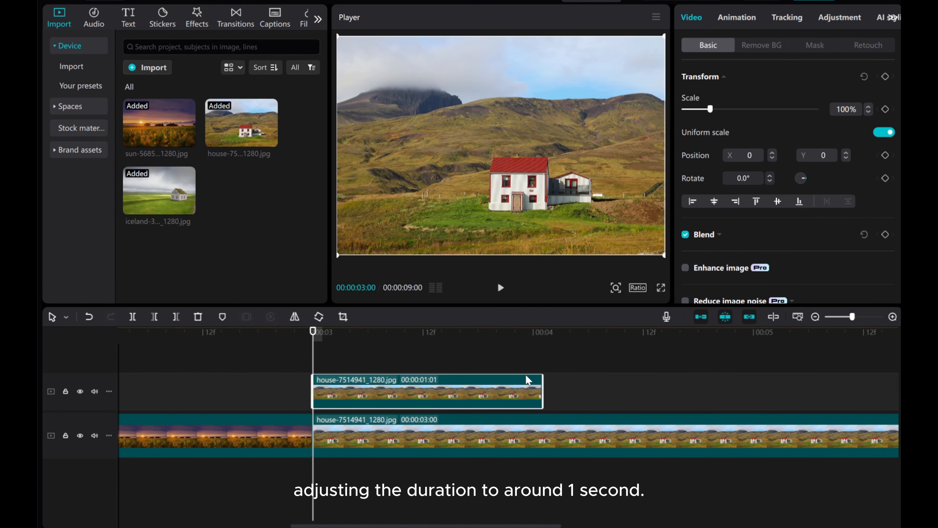
left_click_drag(541, 378, 531, 380)
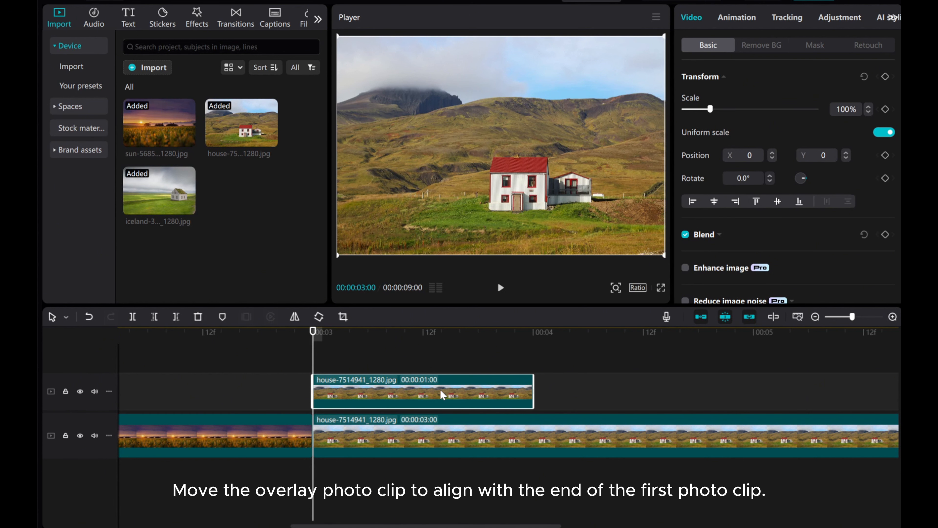
Move the overlay house clip earlier so that it ends exactly where the first photo clip ends.
left_click(815, 316)
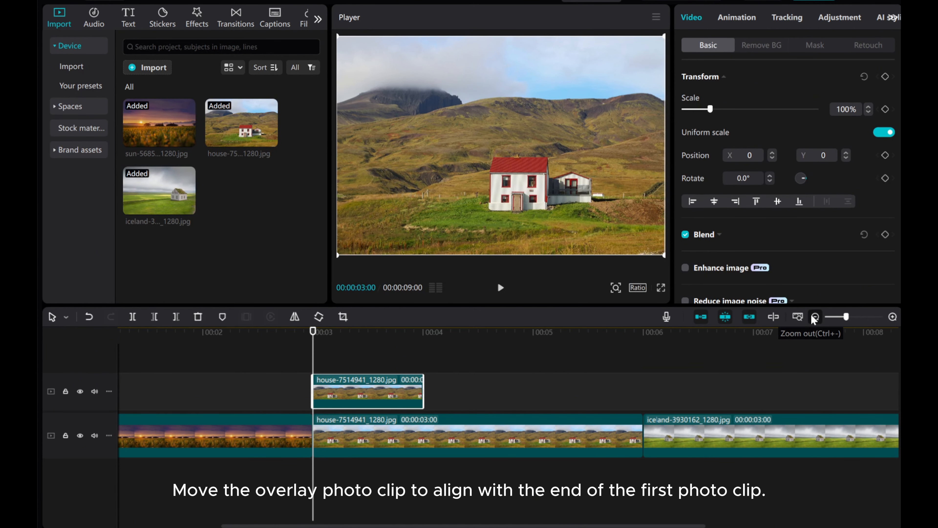
left_click(815, 317)
left_click_drag(331, 390, 276, 390)
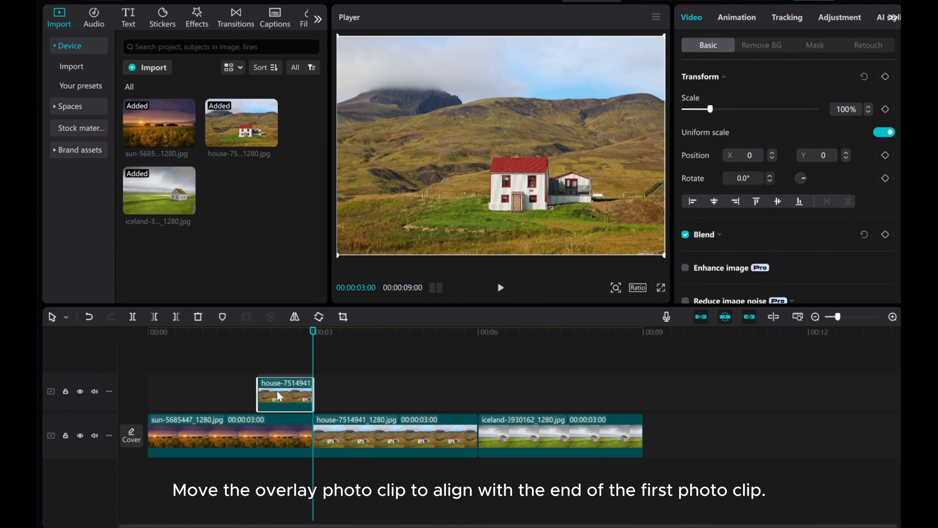
Cut the house out of the overlay clip's background with Custom removal at brush size 20, and apply it.
left_click_drag(313, 332, 278, 337)
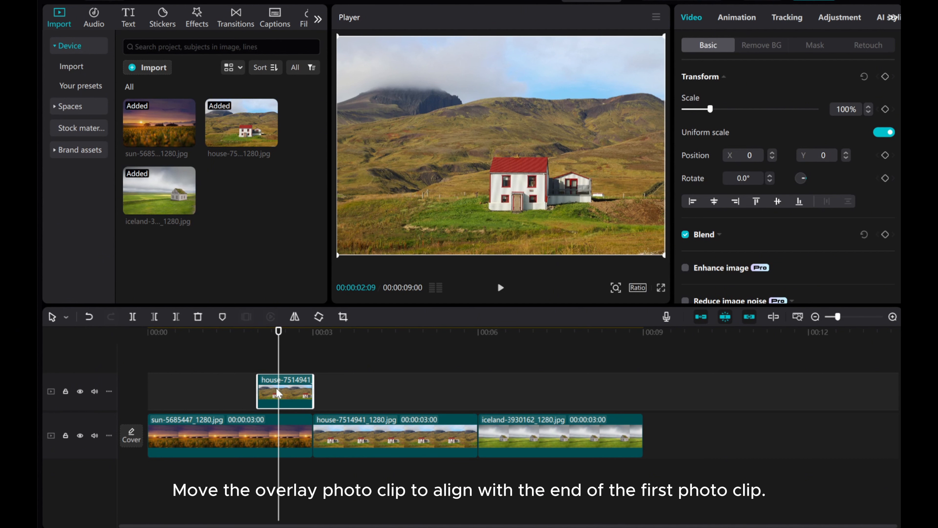
left_click(763, 44)
left_click(685, 106)
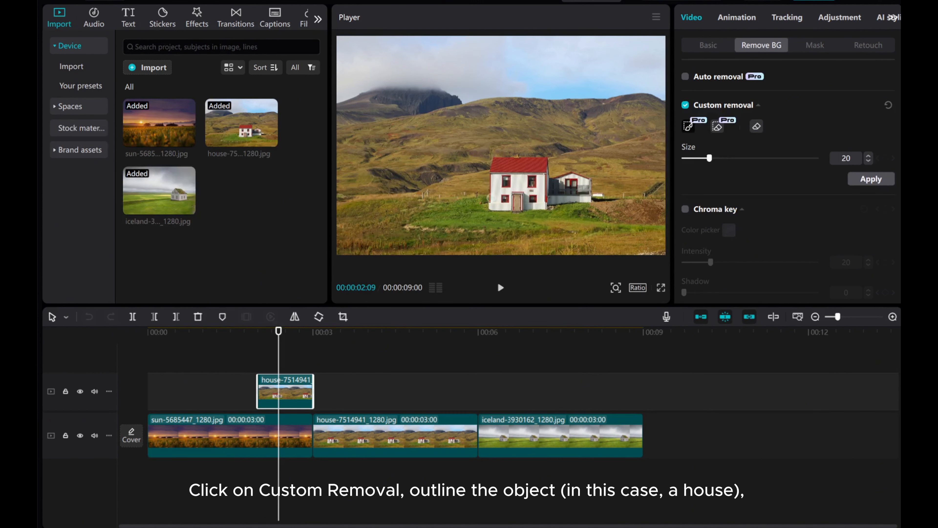
mouse_move(499, 207)
left_mouse_down()
mouse_move(523, 166)
mouse_move(535, 180)
mouse_move(529, 201)
mouse_move(510, 196)
mouse_move(552, 181)
mouse_move(586, 191)
mouse_move(539, 199)
left_mouse_up()
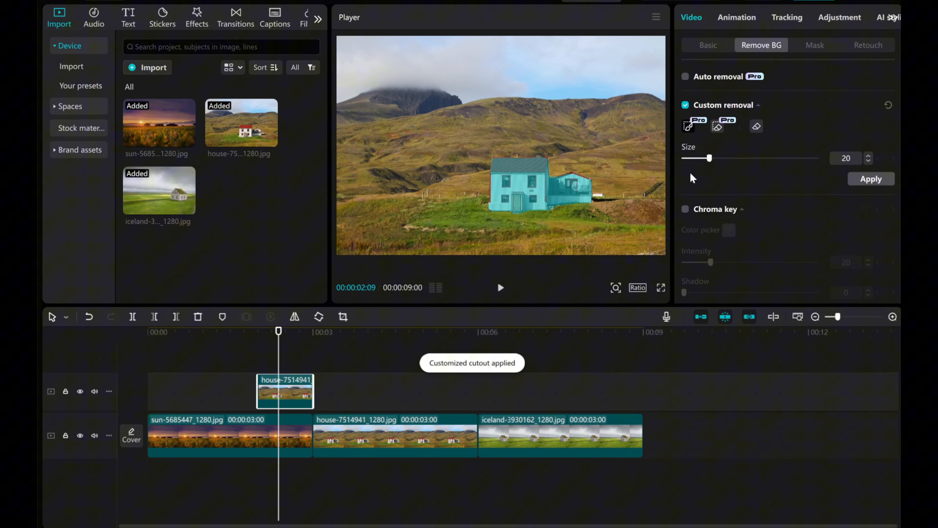
left_click(872, 180)
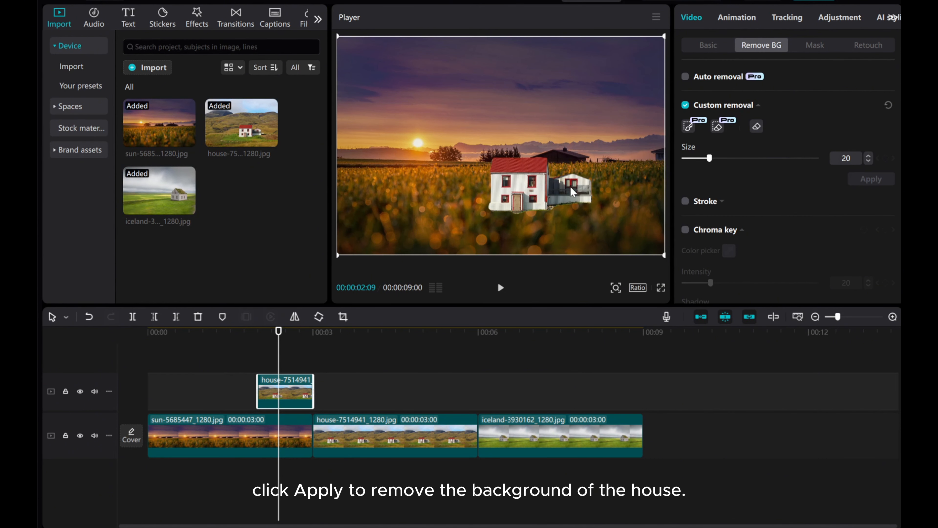
Search the stickers for "hand", add the downward-reaching hand at 00:00:02:00 and trim it to end with the house overlay.
left_click_drag(278, 363, 258, 365)
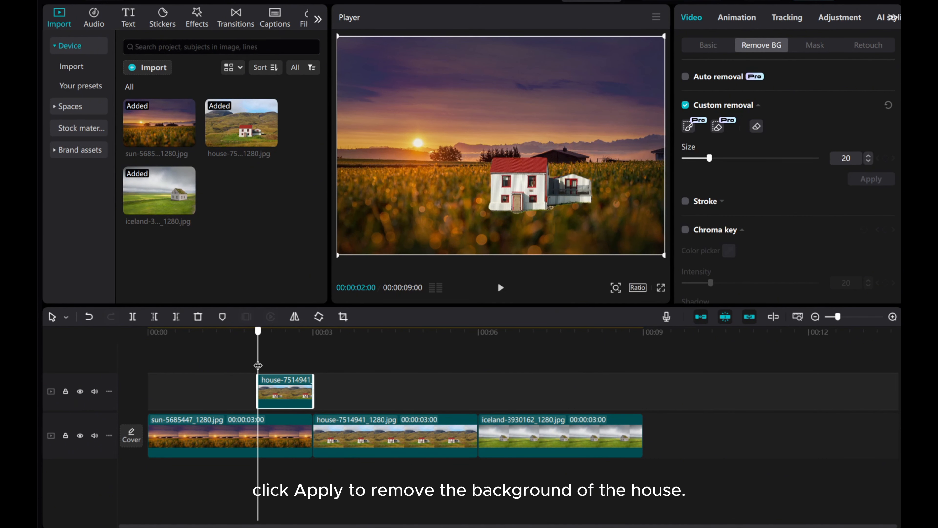
left_click(163, 17)
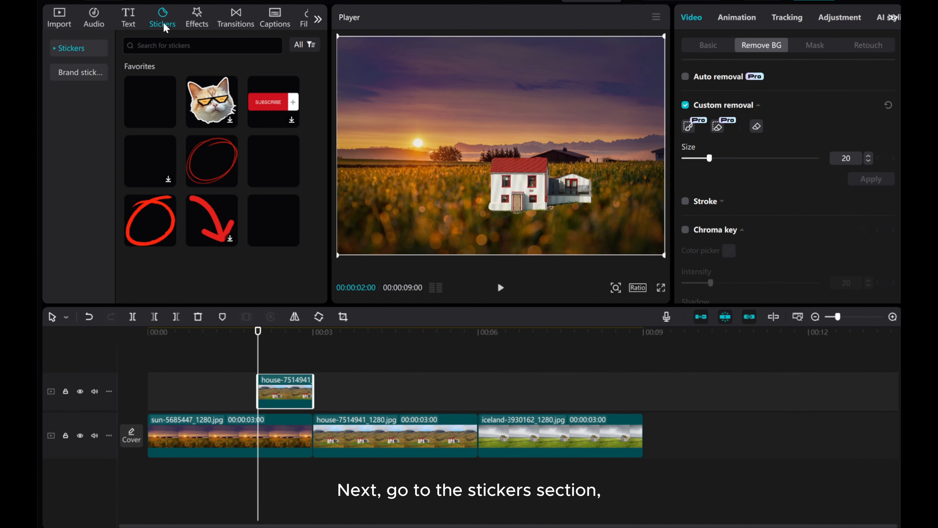
left_click(165, 46)
type("hand")
key("Return")
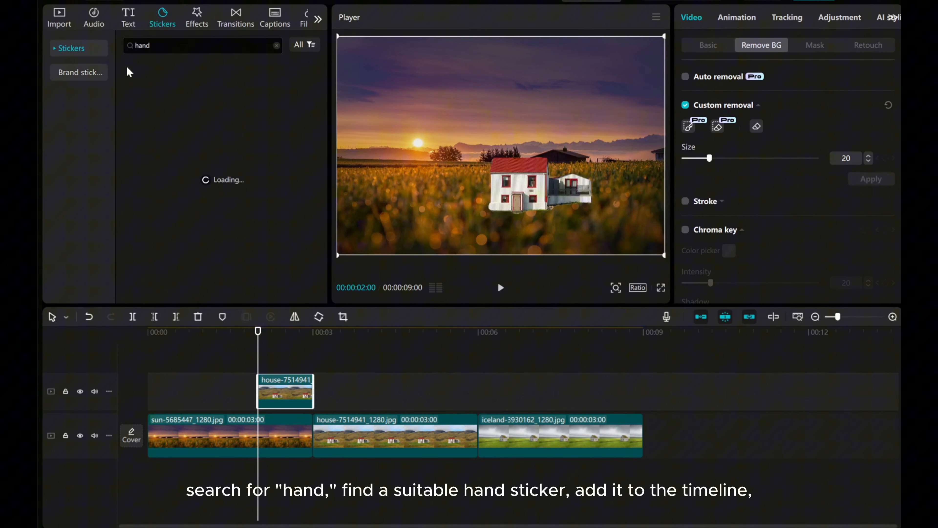
scroll(178, 158, "down", 2)
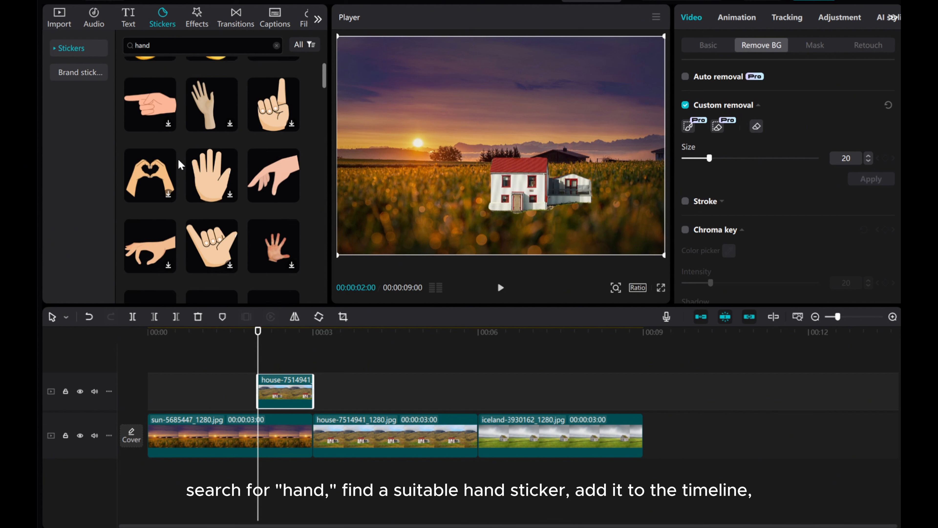
scroll(178, 158, "down", 2)
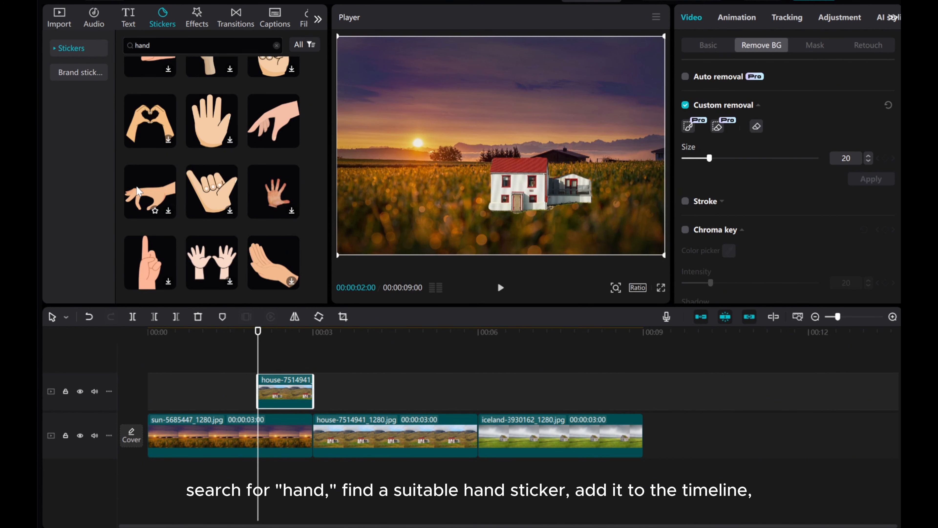
left_click(292, 140)
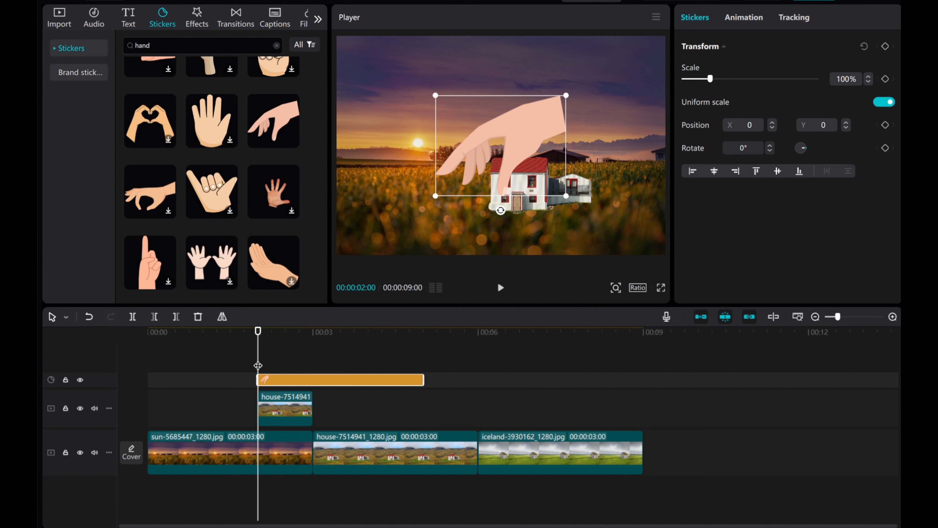
left_click_drag(257, 365, 300, 370)
left_click(176, 316)
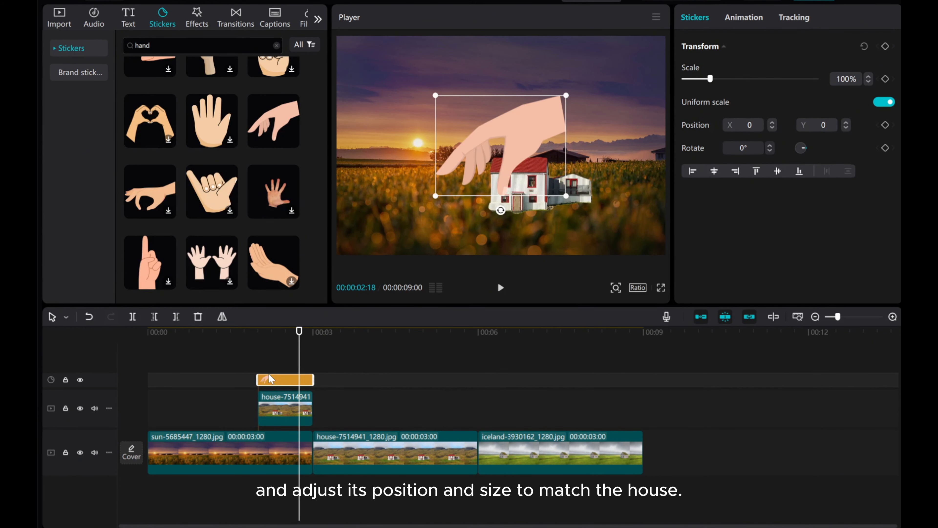
Rotate the hand sticker to 19°, scale it to 107% and position it at X 1122, Y -85, gripping the house.
left_click_drag(479, 174, 514, 158)
left_click_drag(540, 198, 503, 209)
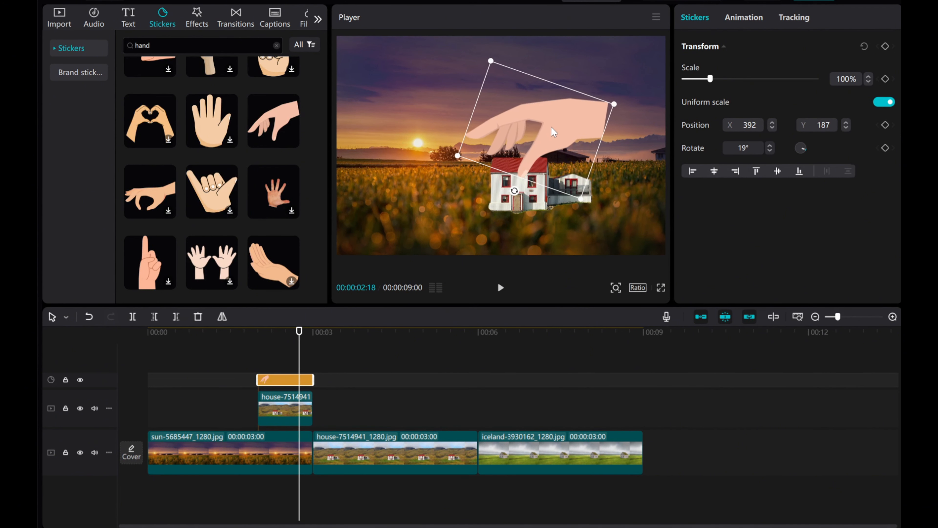
left_click_drag(551, 126, 589, 132)
left_click_drag(545, 198, 587, 190)
left_click(269, 381)
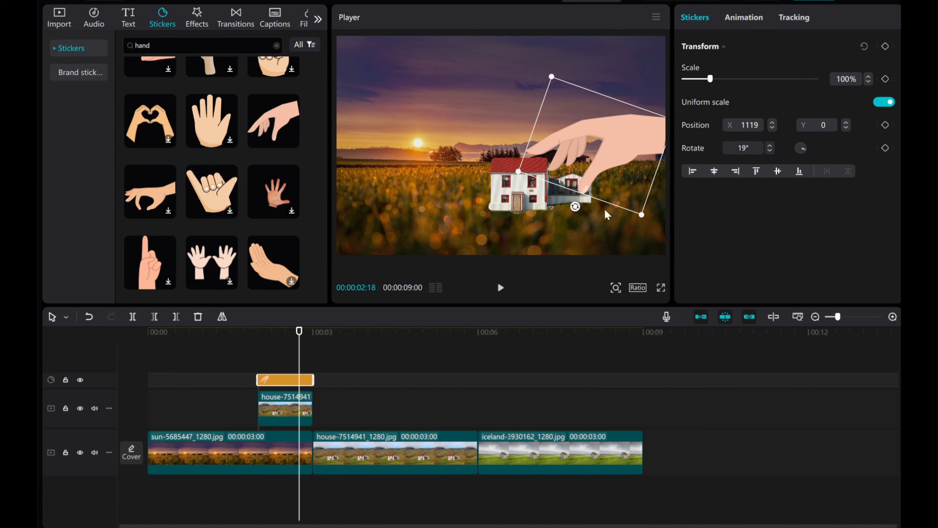
left_click_drag(640, 212, 644, 220)
left_click_drag(600, 170, 601, 178)
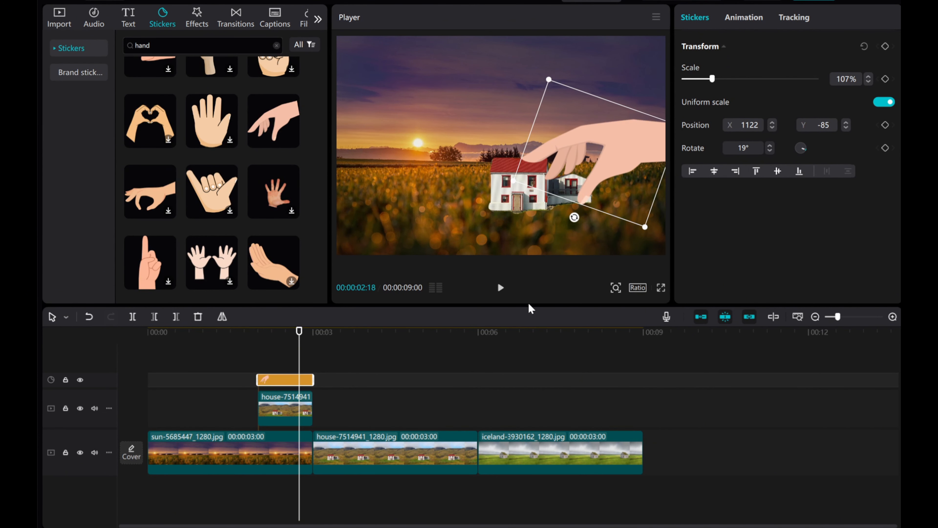
Combine the hand sticker and the overlay house clip into a compound clip.
left_click_drag(296, 366, 280, 397)
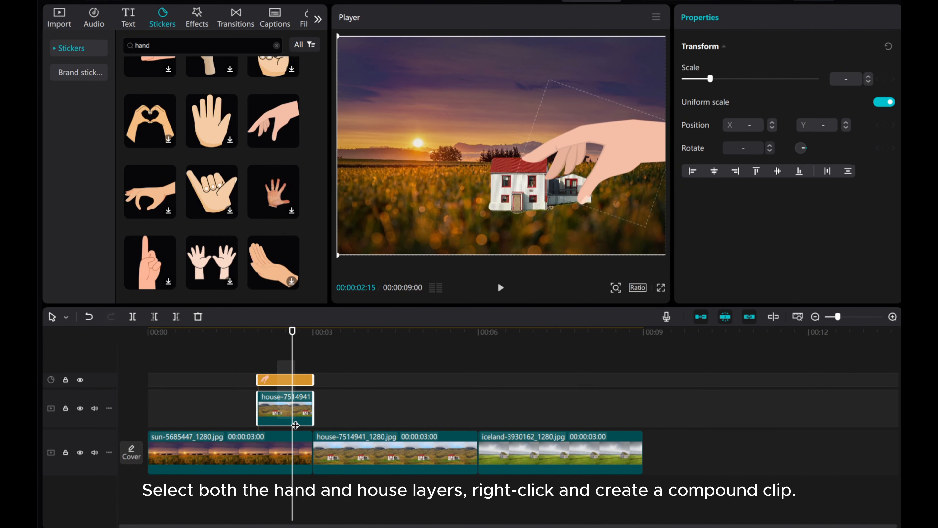
right_click(280, 395)
left_click(326, 422)
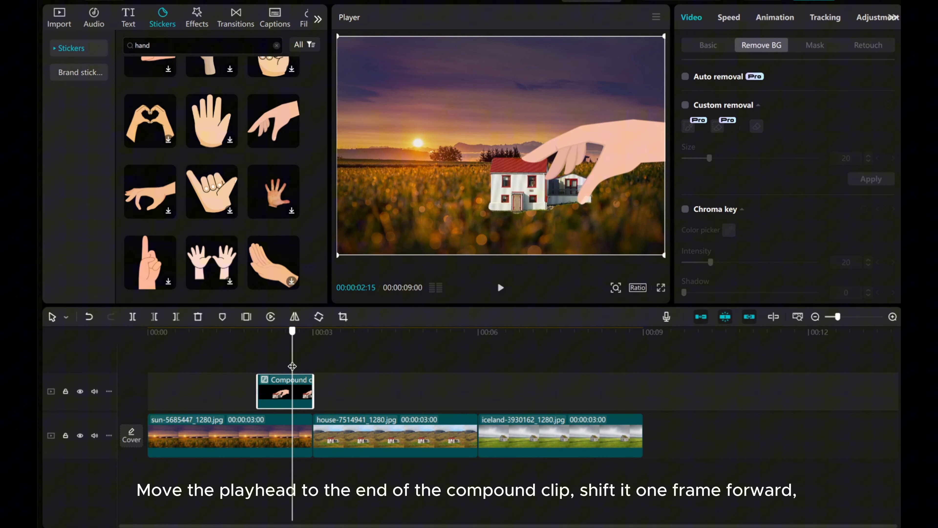
Add a Transform keyframe to the compound clip at 00:00:02:23, one frame before its end.
left_click_drag(291, 368, 310, 367)
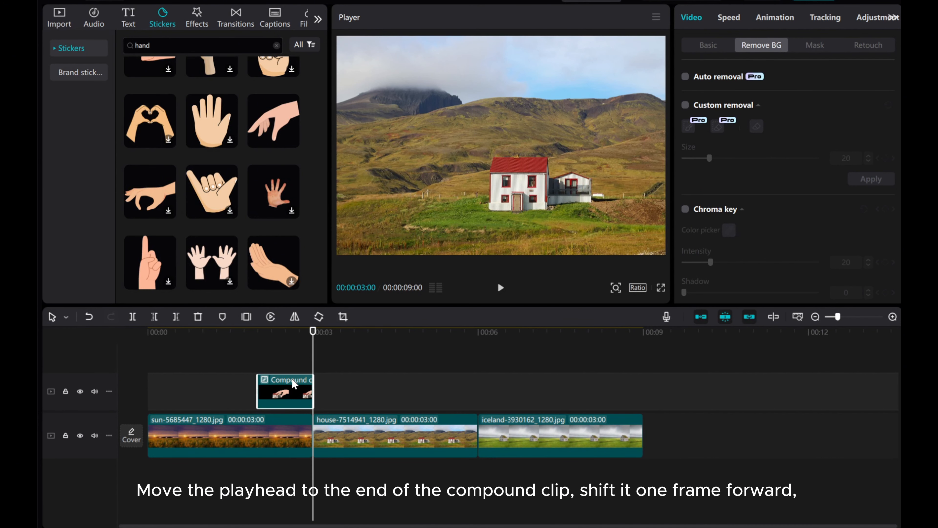
key("Left")
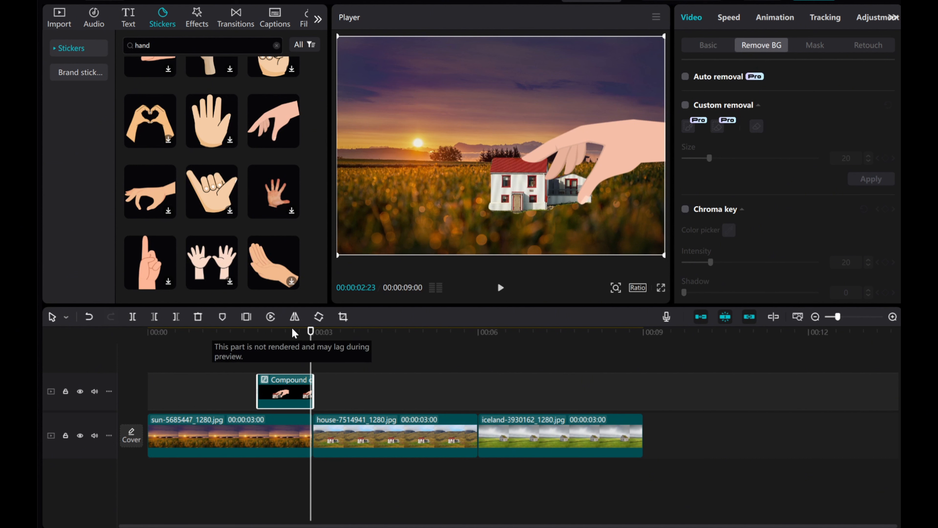
left_click(706, 50)
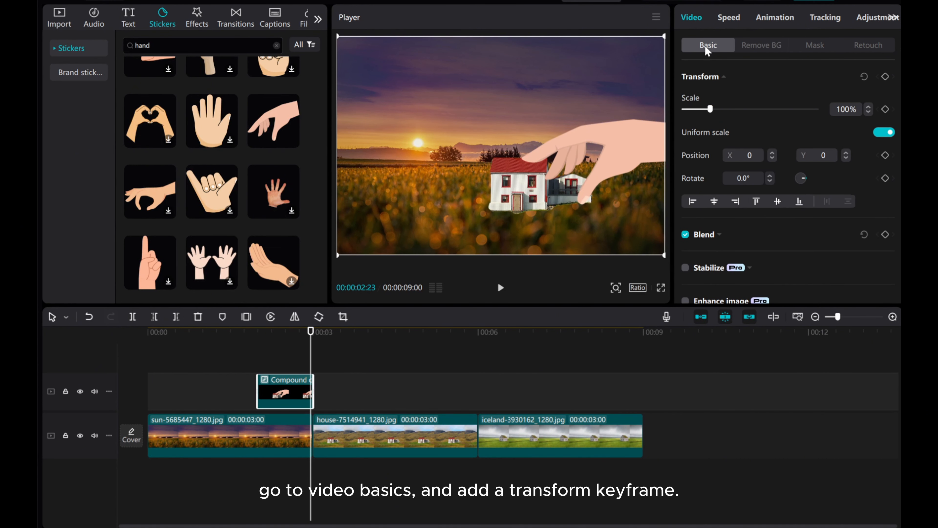
left_click(885, 77)
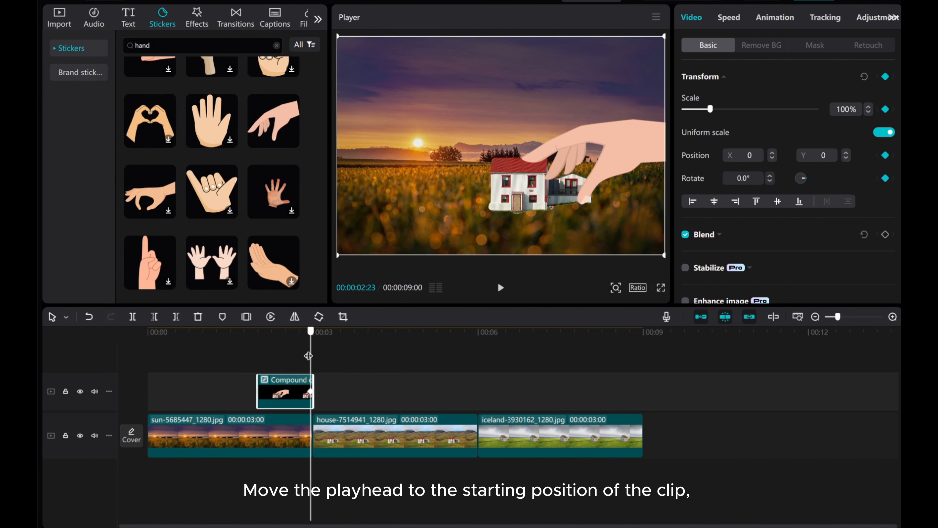
At 00:00:02:00, set the compound clip's position to X 2111, Y 1151 and its scale to 1%, and play the transition.
left_click_drag(308, 356, 257, 357)
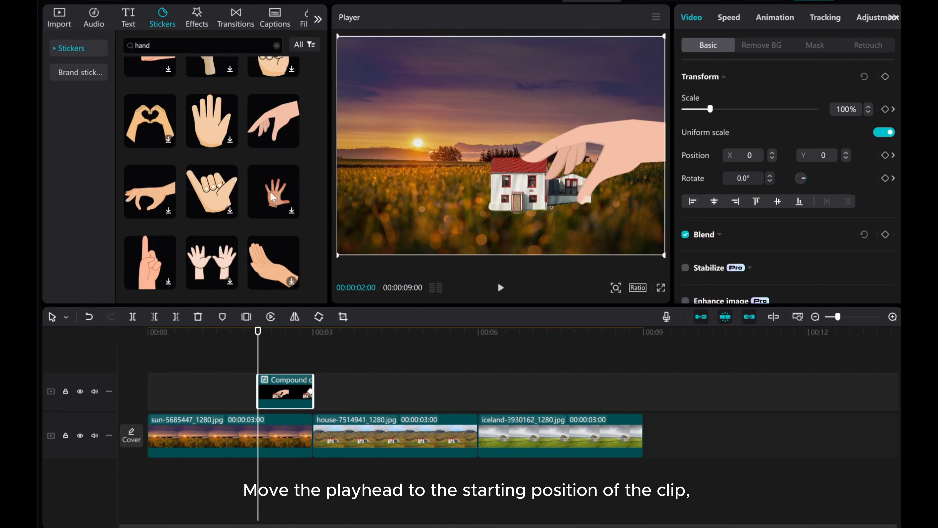
left_click_drag(340, 37, 685, 53)
left_click_drag(691, 110, 684, 111)
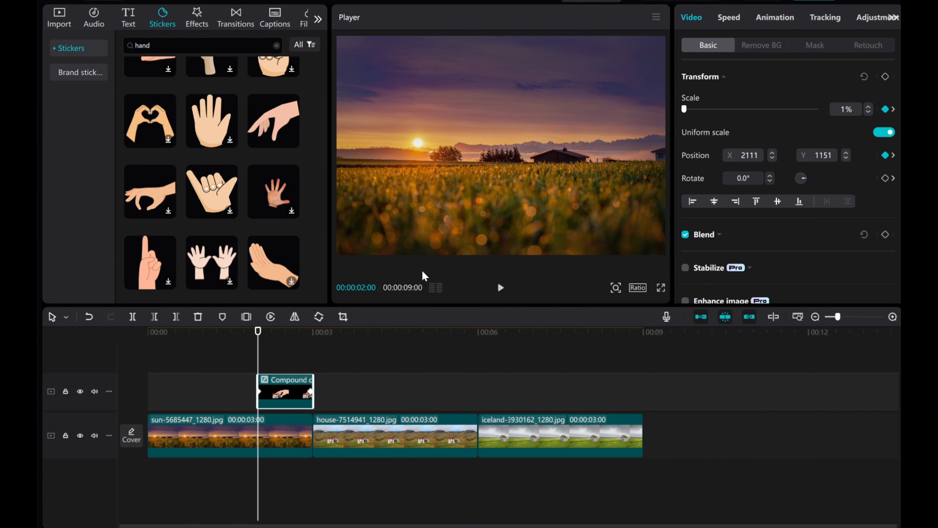
left_click(501, 287)
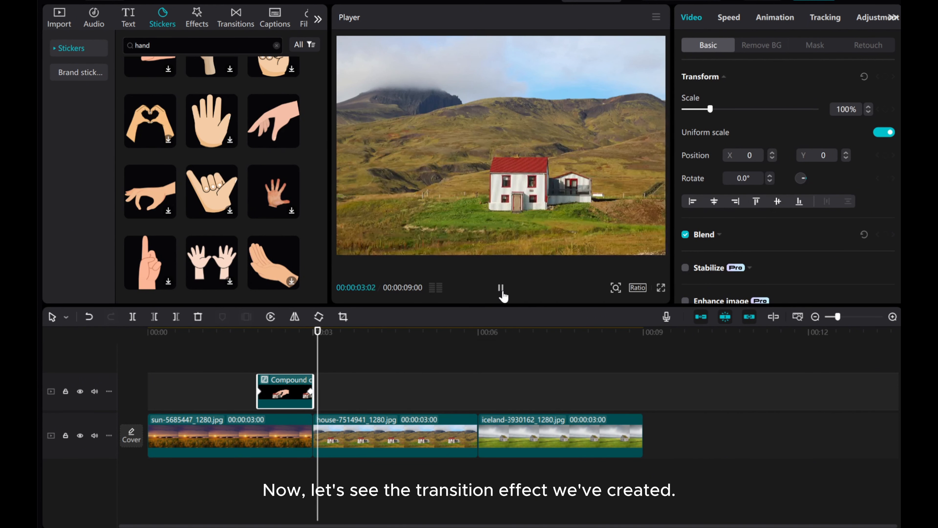
Stop the playback and replay the first hand transition from about 00:00:01:18.
left_click(502, 292)
left_click(244, 374)
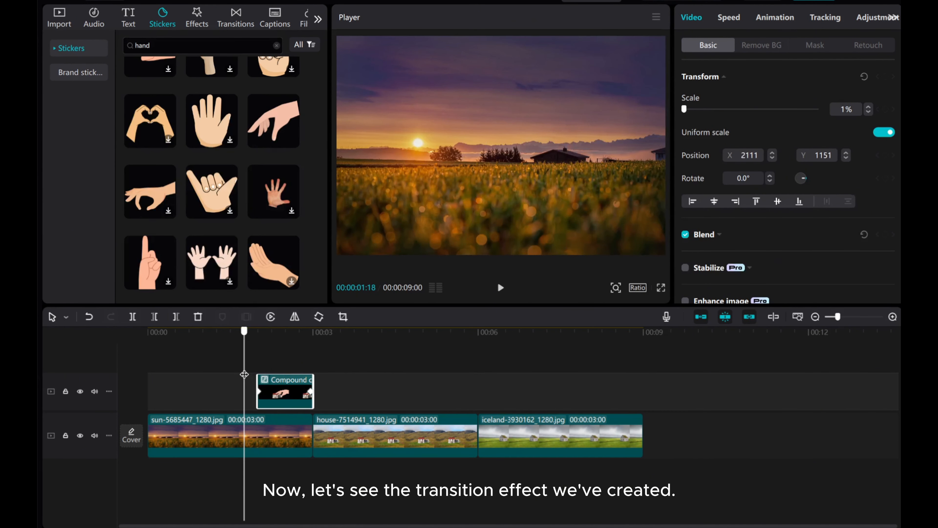
left_click(267, 429)
left_click(501, 287)
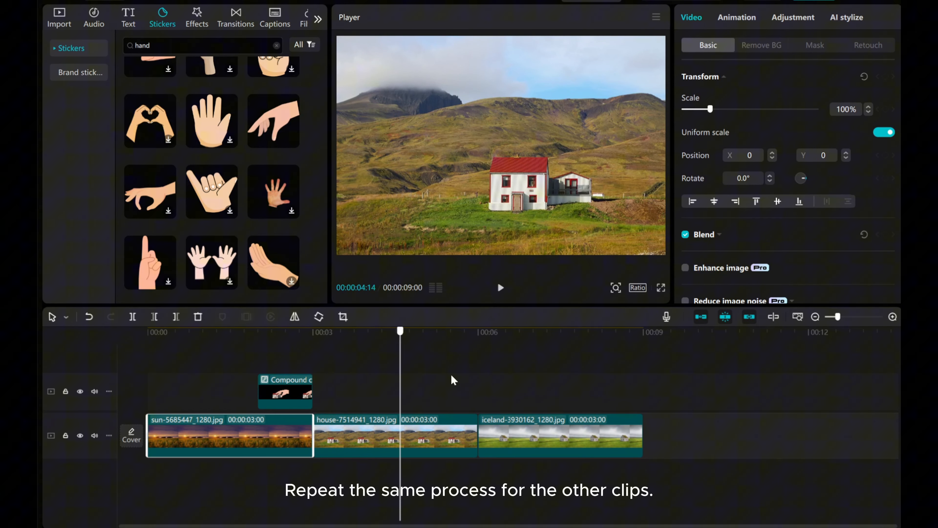
Duplicate the iceland photo onto the overlay track and trim the copy to one second, running from 00:00:05:00 to the 00:00:06:00 cut.
left_click(477, 381)
right_click(480, 392)
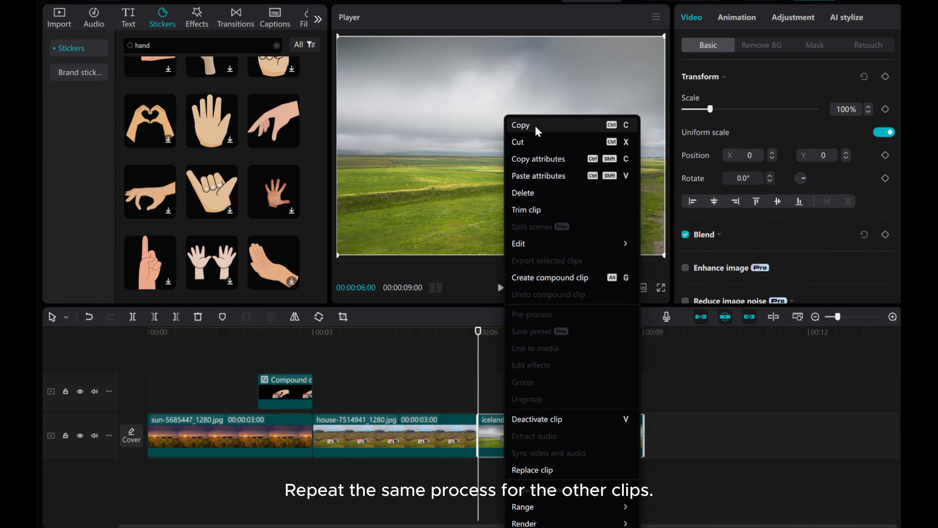
left_click(466, 351)
right_click(487, 391)
left_click(505, 400)
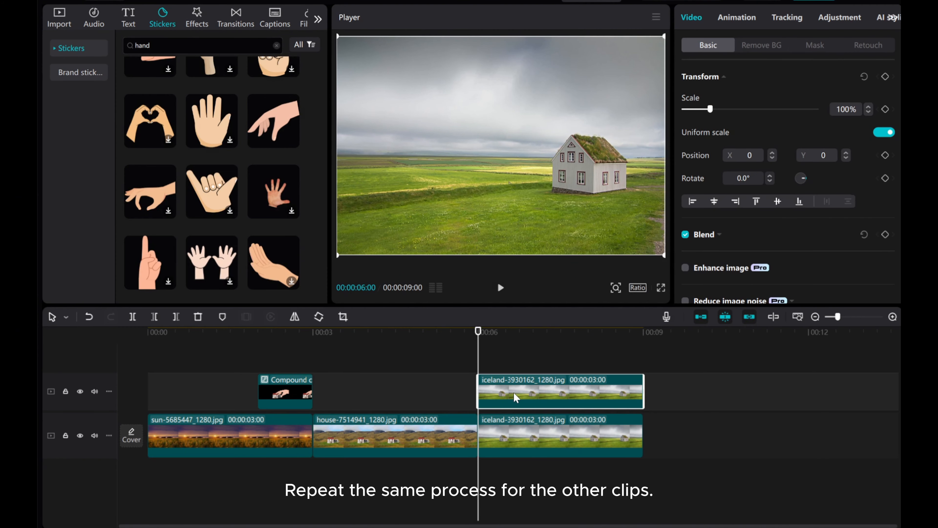
left_click_drag(643, 387, 453, 396)
Cut the grey house out of the overlay iceland clip with custom background removal, using a brush size of 20.
left_click_drag(476, 359, 458, 364)
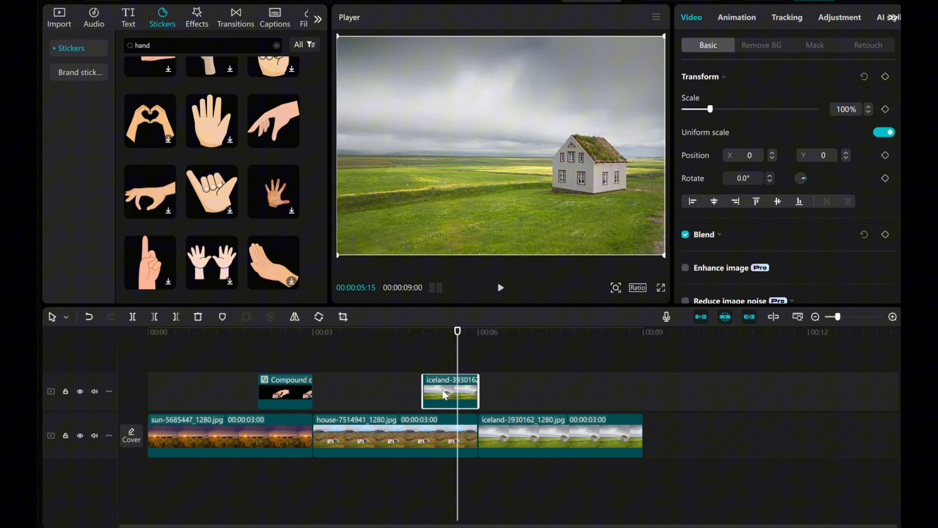
left_click(763, 49)
left_click(685, 105)
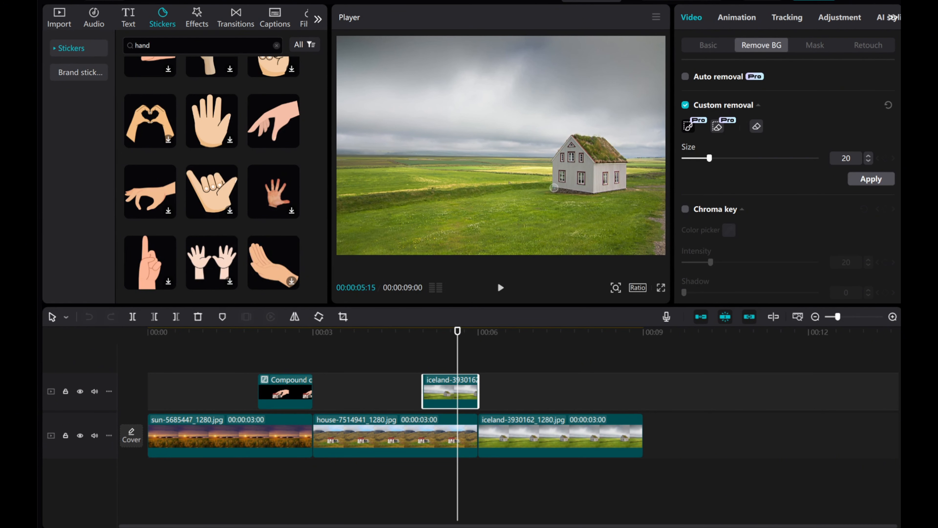
mouse_move(561, 174)
left_mouse_down()
mouse_move(614, 160)
mouse_move(602, 185)
mouse_move(562, 184)
left_mouse_up()
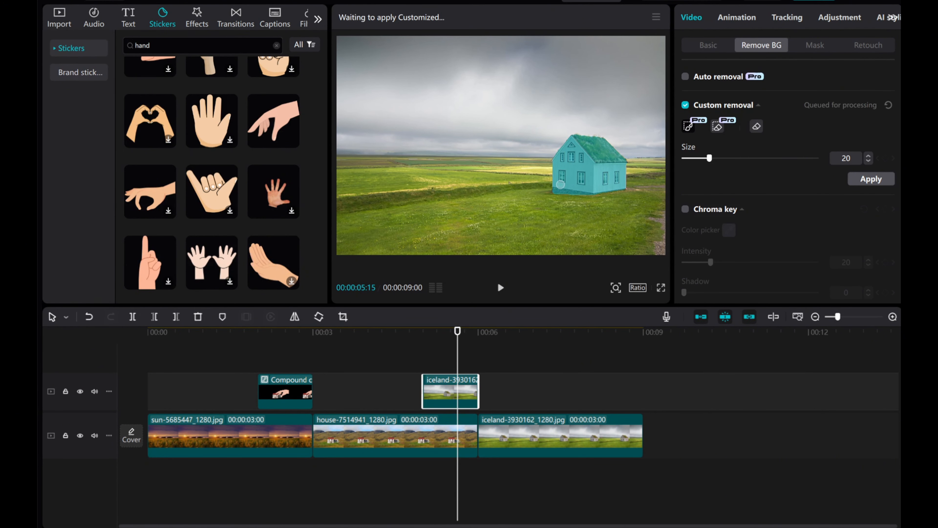
left_click(870, 182)
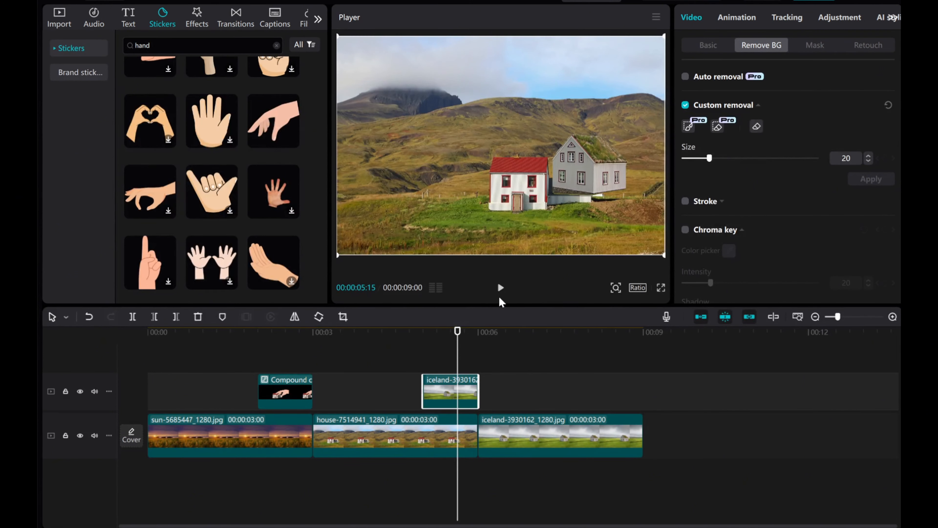
Add the downward-reaching hand sticker above the cut-out at 00:00:05:00 and shorten it to end with the overlay clip.
left_click(459, 364)
left_click_drag(459, 364, 425, 368)
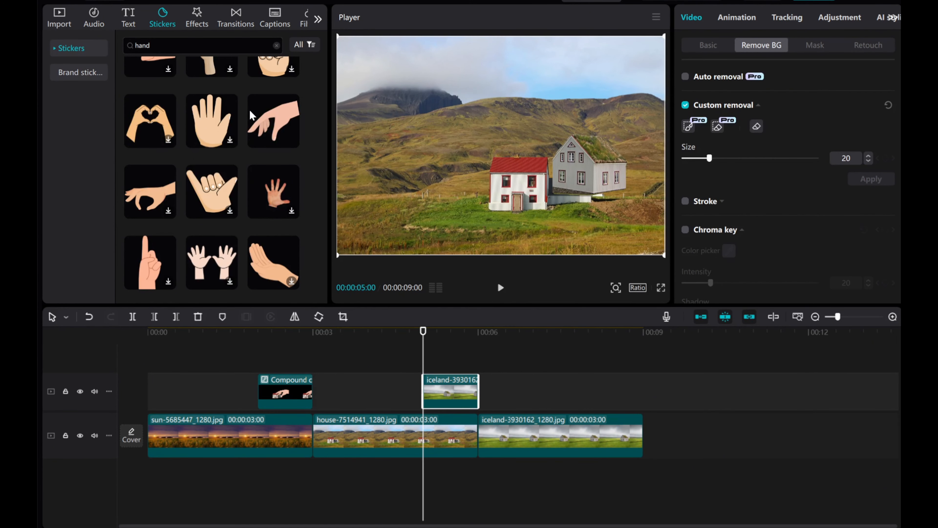
left_click_drag(250, 115, 427, 365)
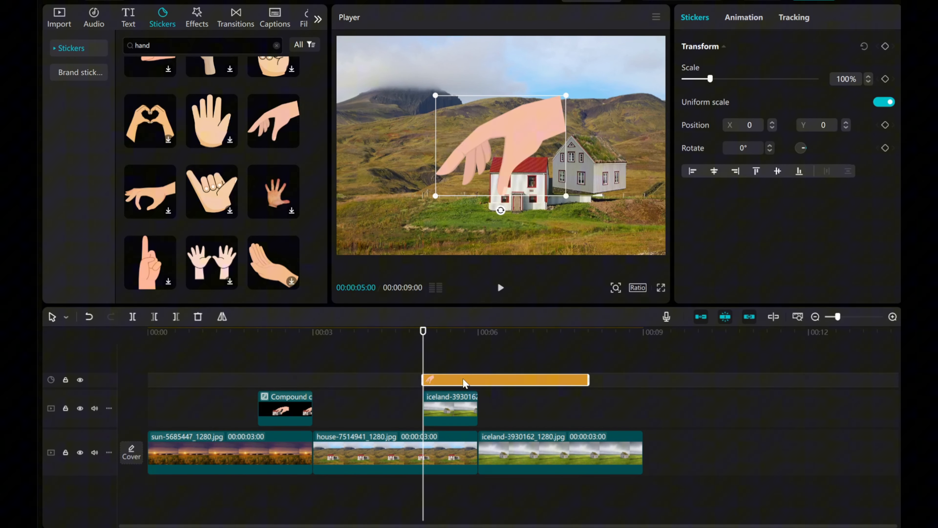
left_click_drag(588, 380, 479, 379)
Rotate the hand sticker to 15°, scale it to 112% and place it so the fingers grip the grey house's roof.
left_click_drag(514, 145, 592, 107)
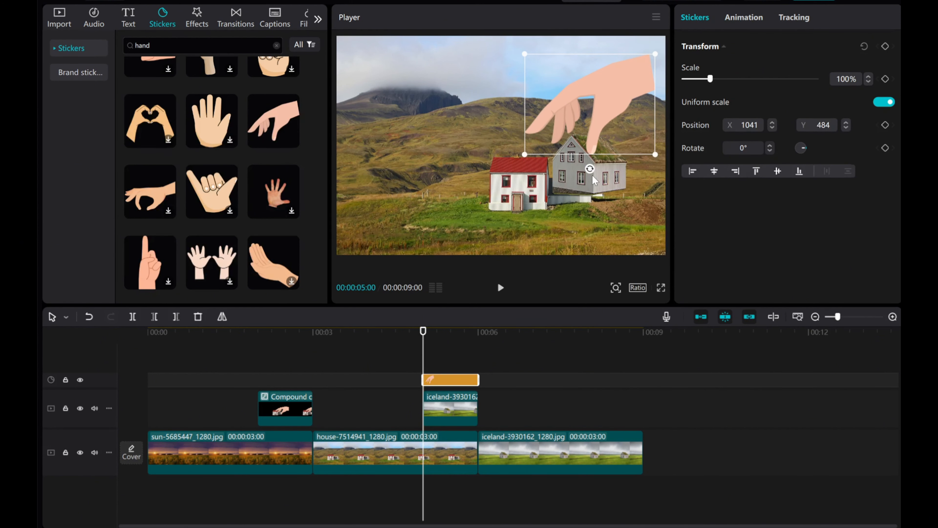
left_click_drag(591, 174, 573, 172)
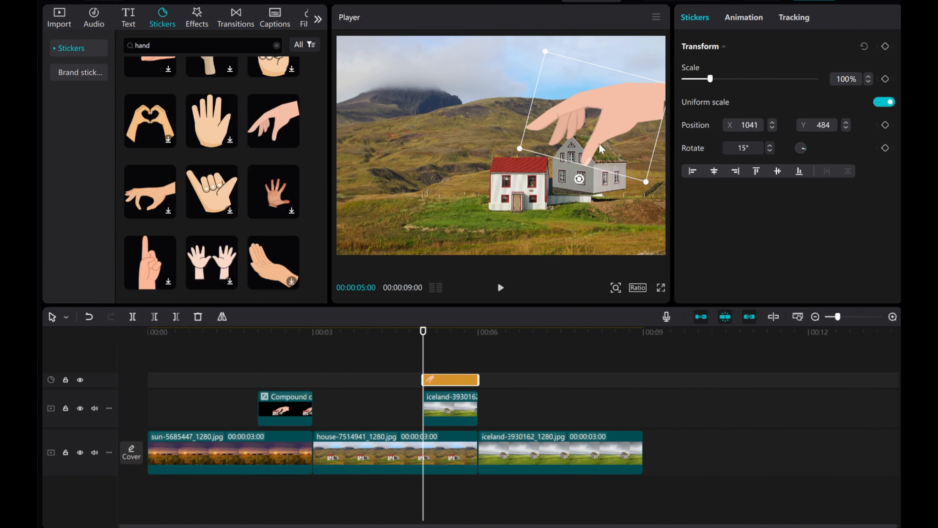
left_click_drag(599, 144, 593, 143)
left_click_drag(515, 150, 504, 154)
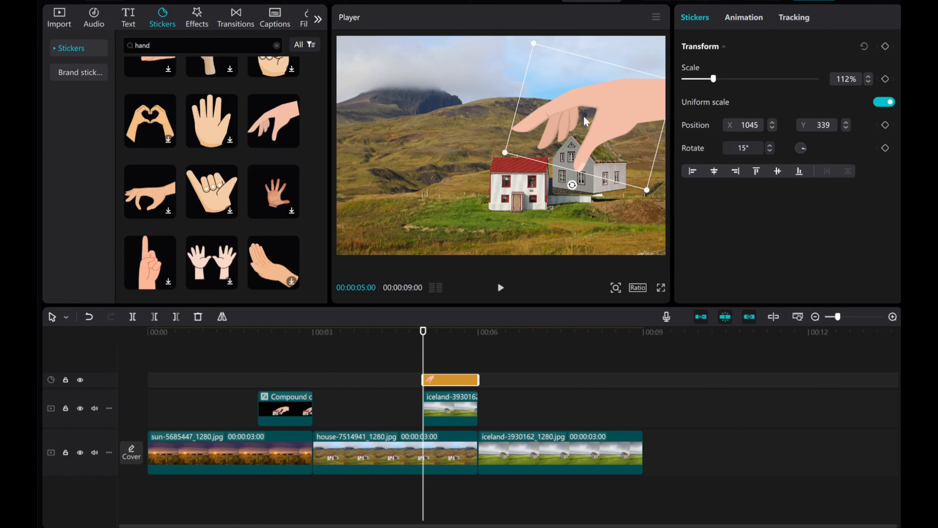
left_click_drag(584, 117, 592, 119)
Combine the second hand sticker and the iceland overlay clip into a compound clip.
left_click_drag(493, 406, 477, 367)
right_click(451, 378)
left_click(480, 424)
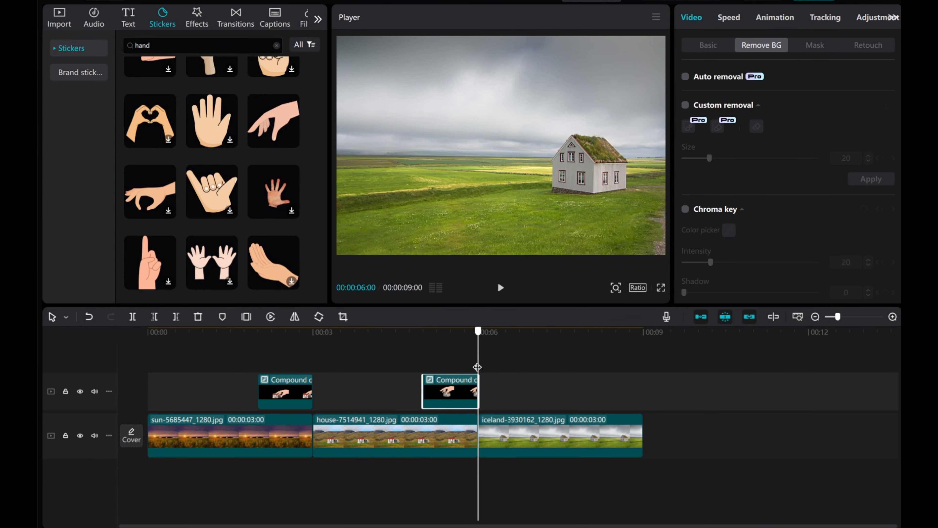
Add a Transform keyframe to the new compound clip at 00:00:05:23, one frame before its end.
key("Left")
left_click(713, 45)
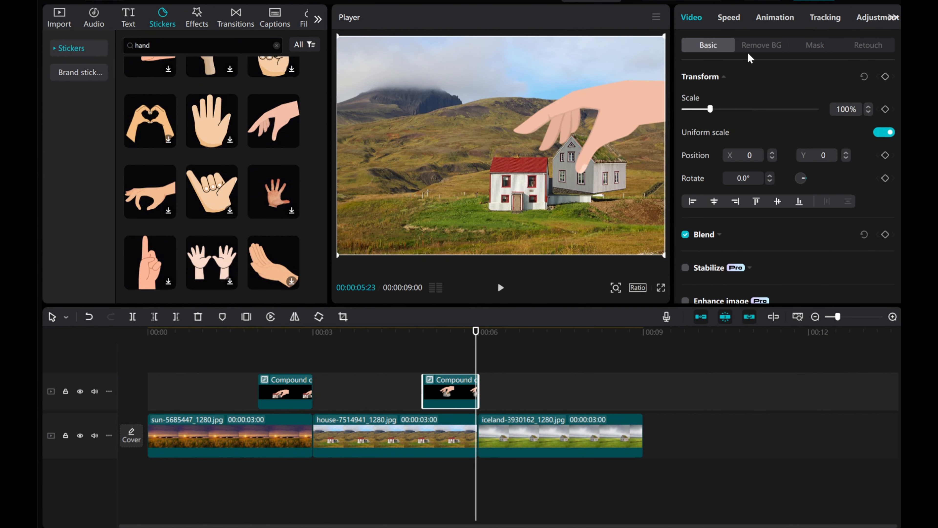
left_click(886, 76)
At 00:00:05:00, shrink the second compound clip to about 9% and position it at X 1976, Y -1166, at the frame's lower-right corner.
left_click_drag(477, 358, 420, 358)
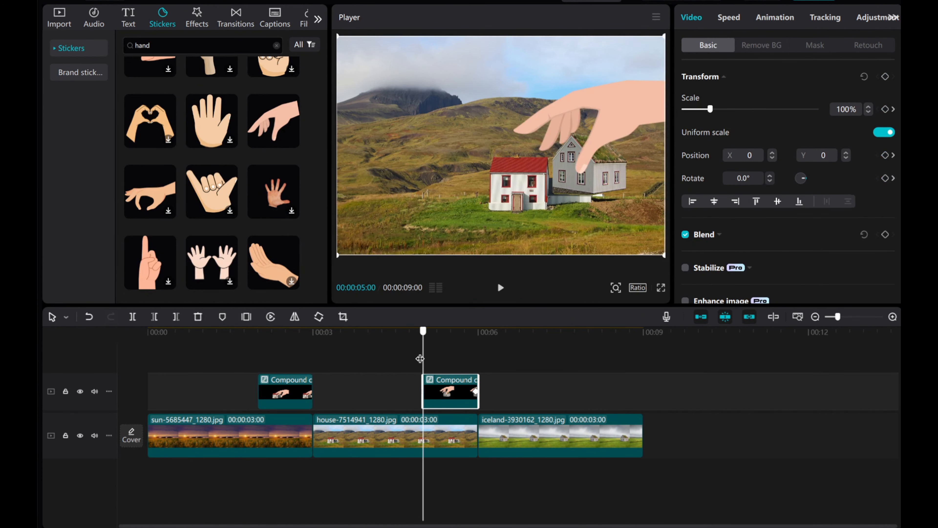
left_click_drag(340, 39, 545, 184)
left_click_drag(501, 152, 669, 255)
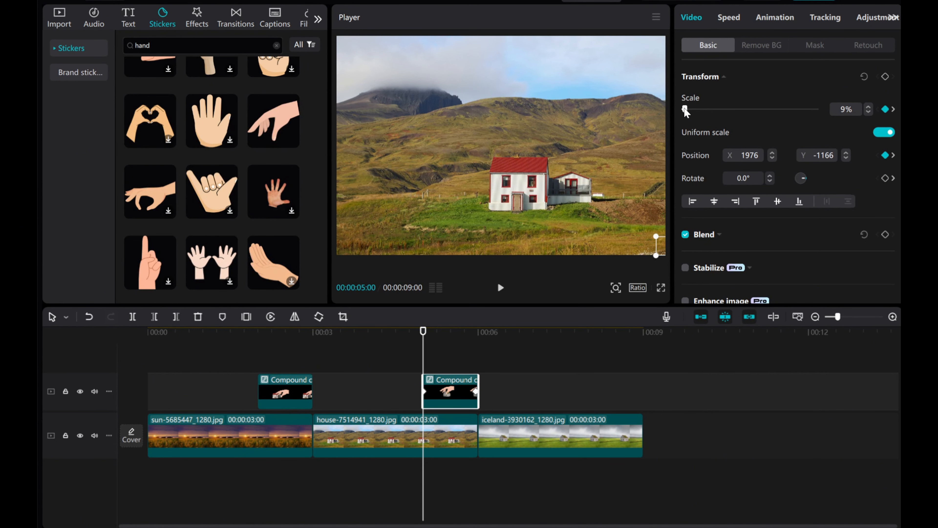
Preview the second hand transition and replay the sequence from before the first one.
left_click(501, 287)
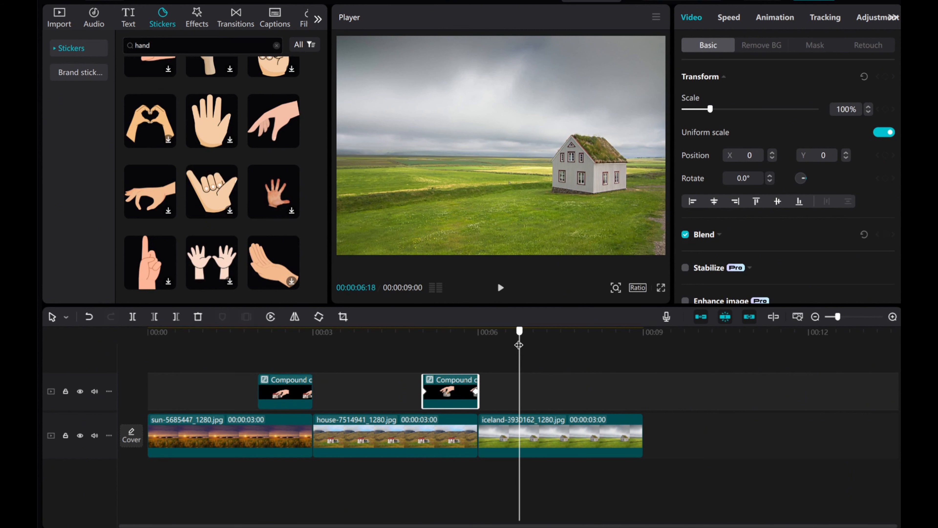
left_click(424, 348)
left_click_drag(426, 348, 207, 332)
left_click(501, 294)
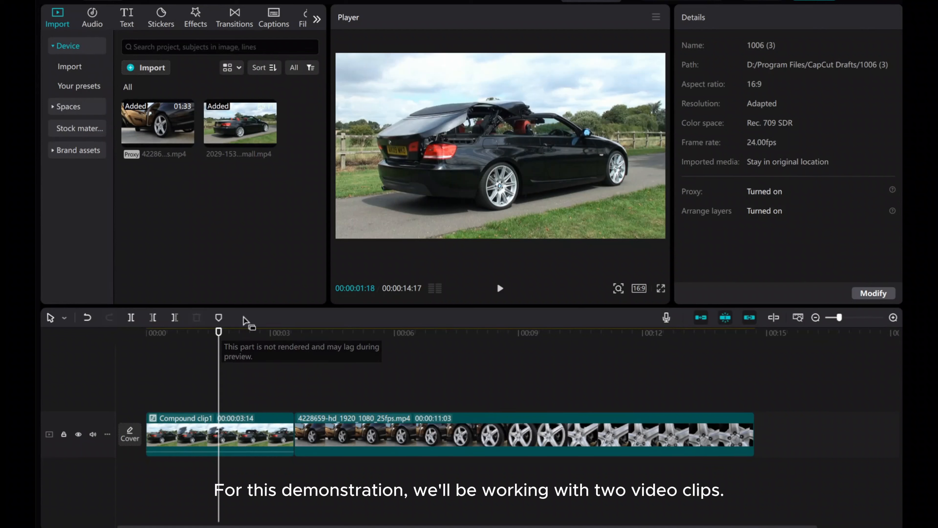
In the car project, create a freeze frame at the beginning of the second clip, at 00:00:03:14.
left_click_drag(218, 370, 293, 374)
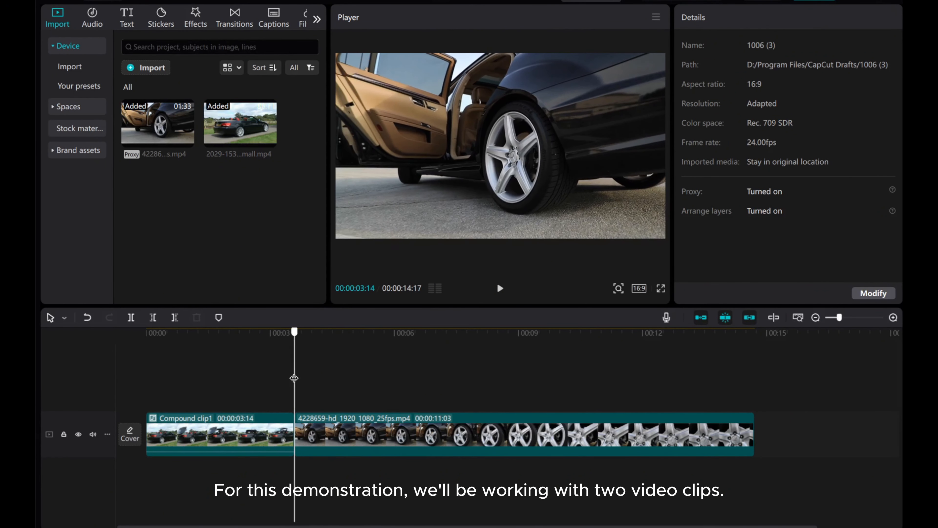
left_click(316, 428)
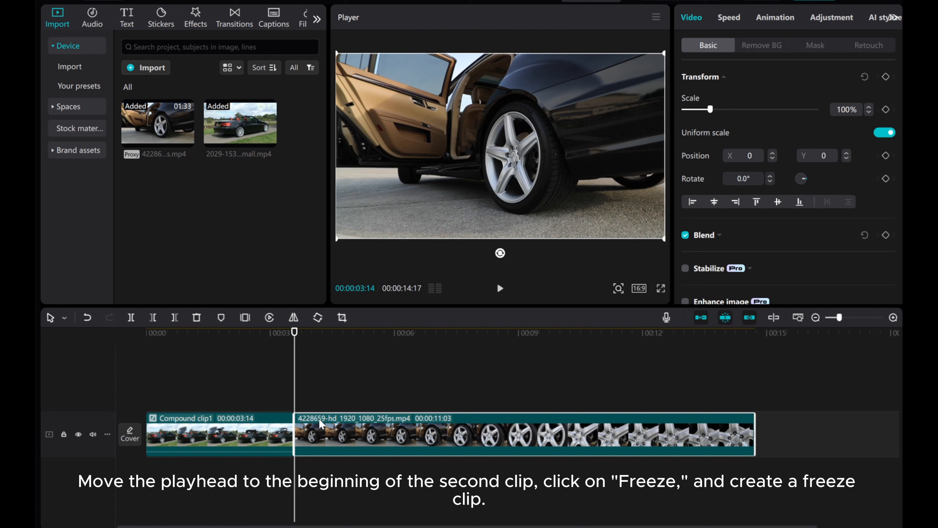
left_click(244, 317)
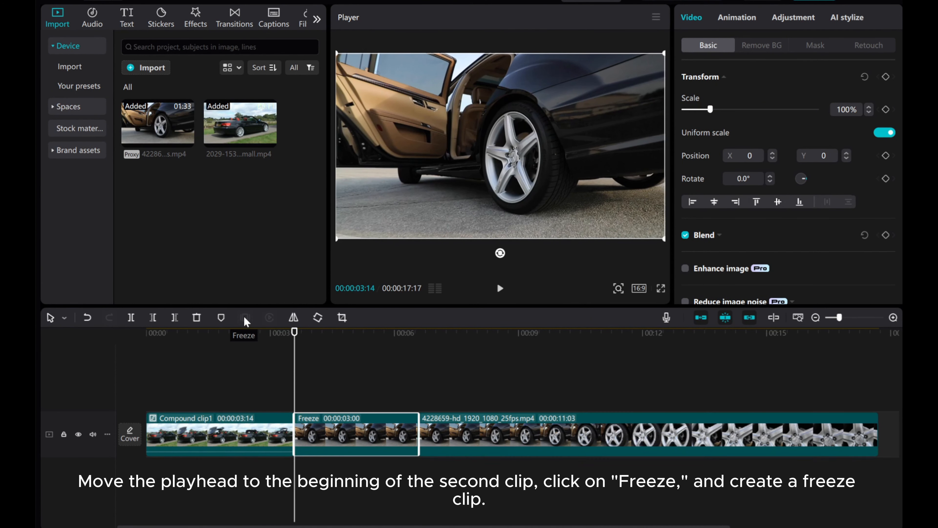
Shorten the freeze clip to 1 second and move it to the overlay track, aligned with the end of the first clip.
left_click(893, 317)
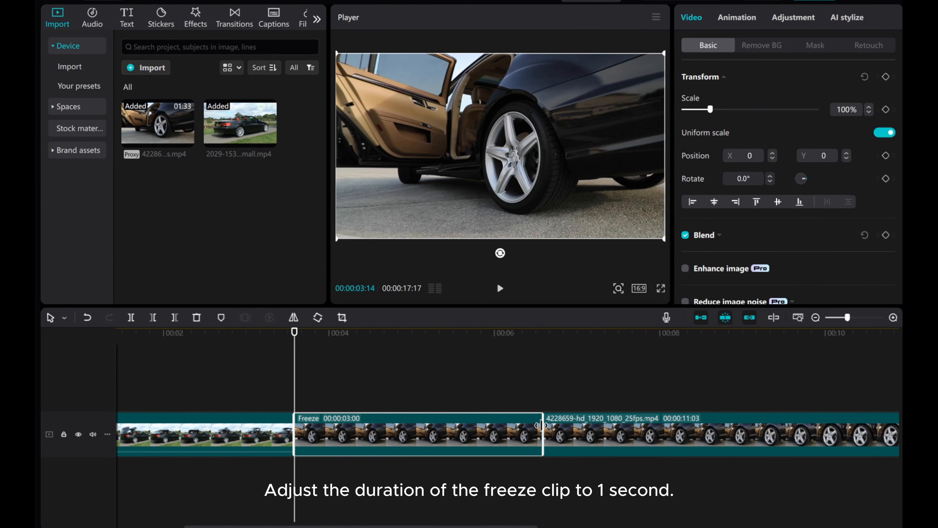
left_click_drag(541, 432, 248, 392)
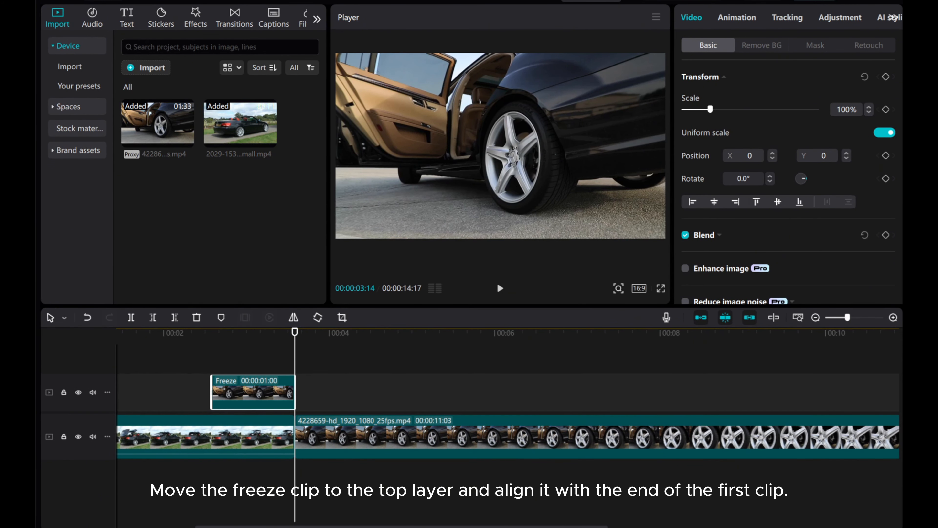
Apply an inverted circle mask to the freeze clip over the wheel, at position X 73, Y -66 and size 335 by 540.
scroll(208, 517, "left", 4)
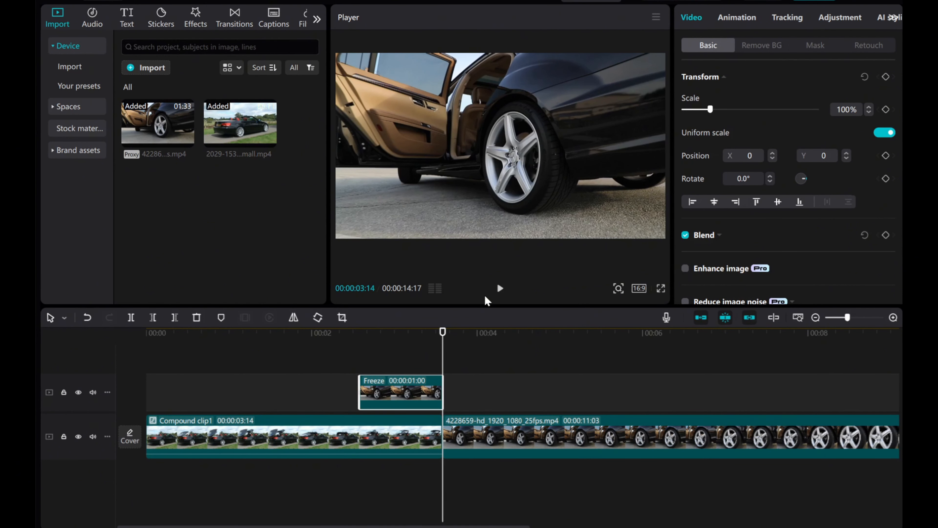
left_click(430, 356)
left_click(814, 45)
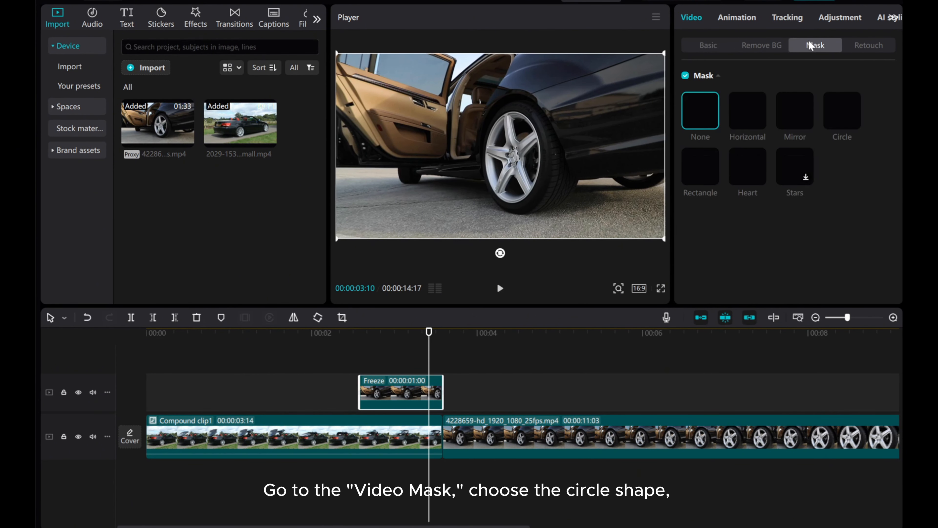
left_click(842, 110)
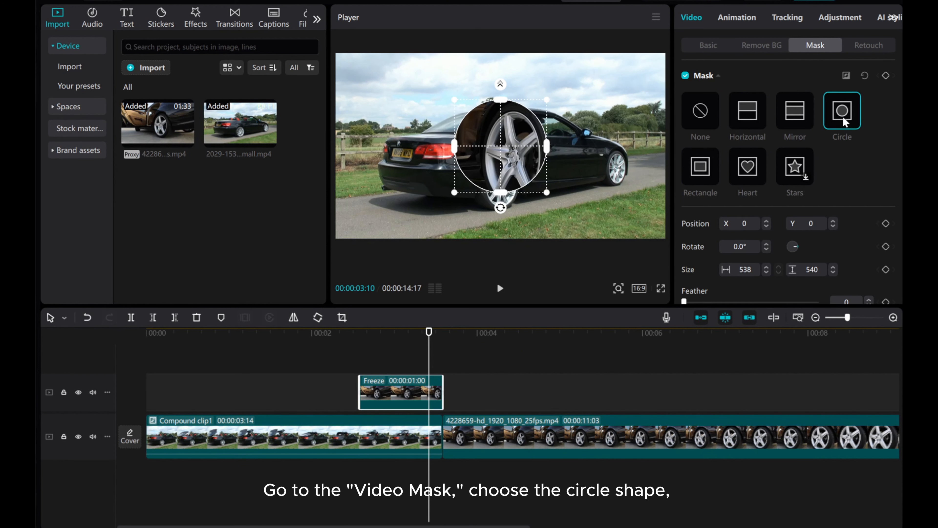
left_click_drag(499, 152, 543, 160)
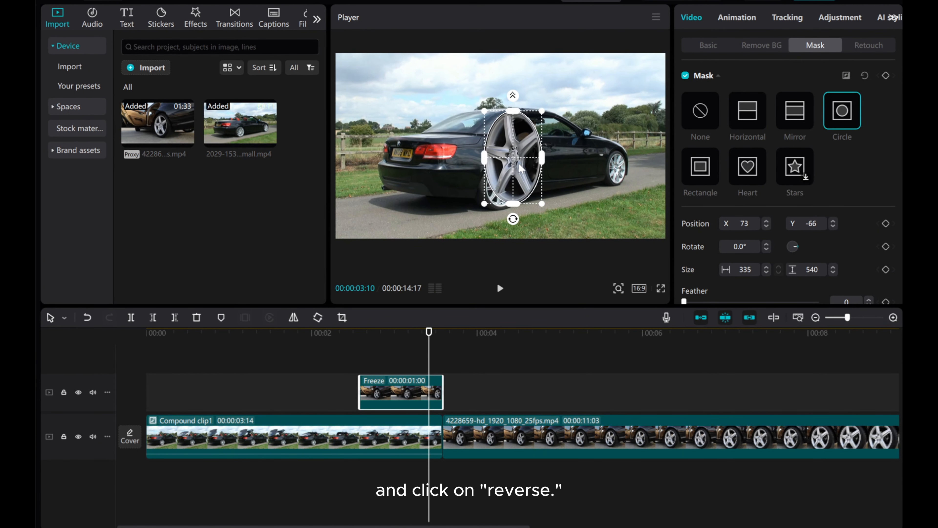
left_click(847, 77)
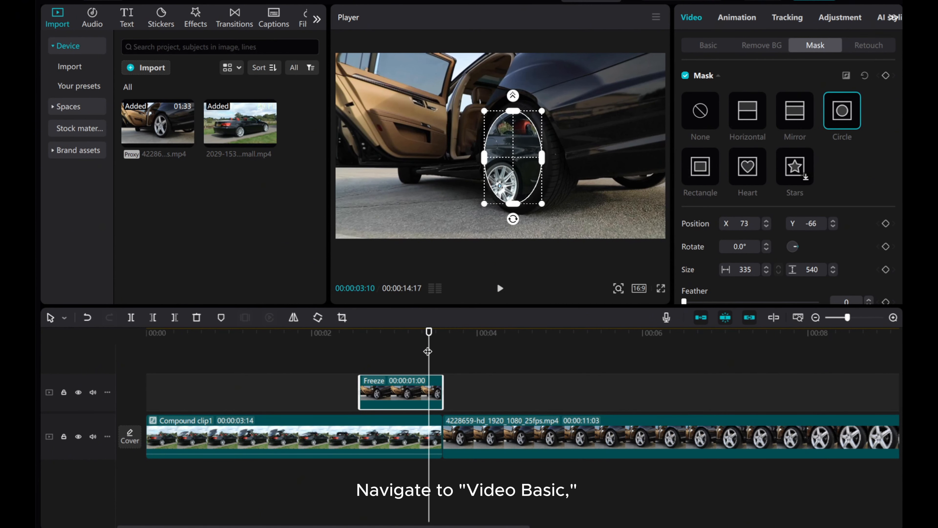
Add a Transform keyframe to the freeze clip at 00:00:03:13, one frame before its end.
left_click(705, 46)
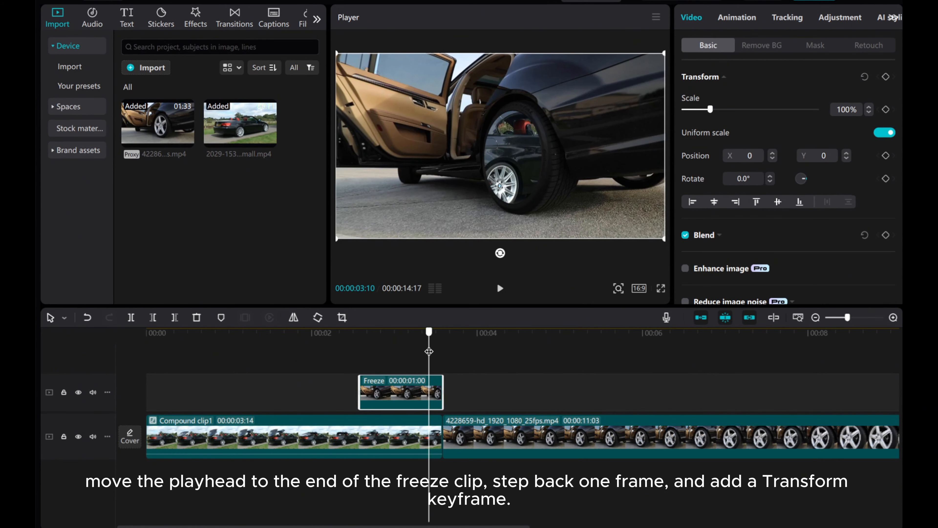
left_click_drag(428, 351, 443, 351)
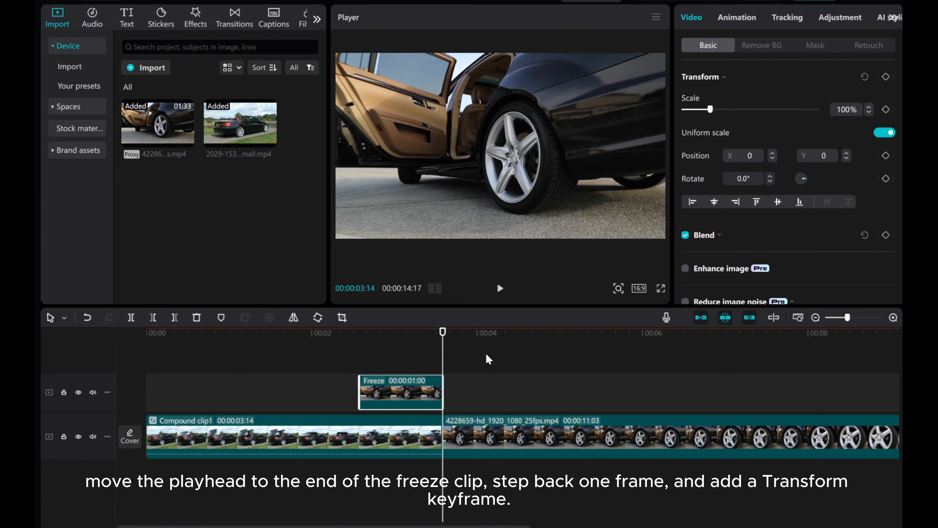
key("Left")
left_click(885, 76)
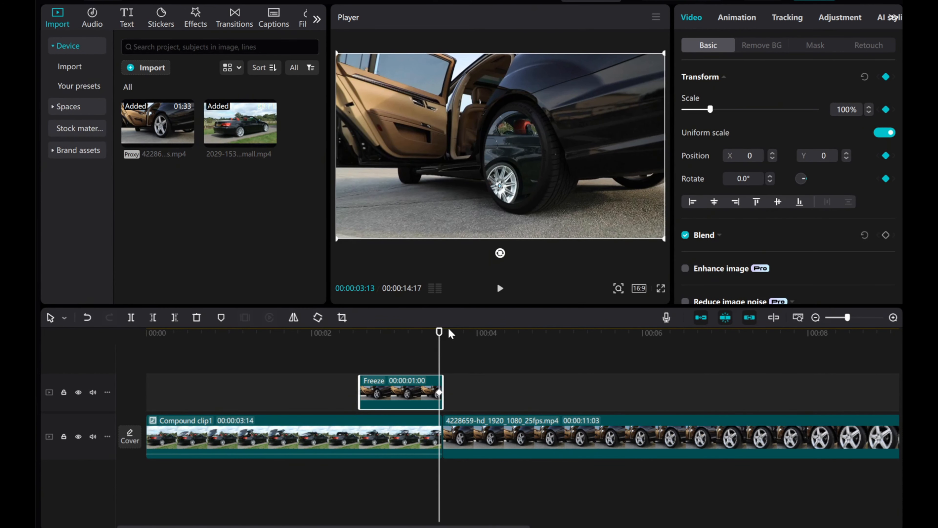
At 00:00:02:14, enlarge the freeze clip until its mask opening fills the frame, position it at X -875, Y 847, and play the transition.
left_click_drag(436, 358, 362, 355)
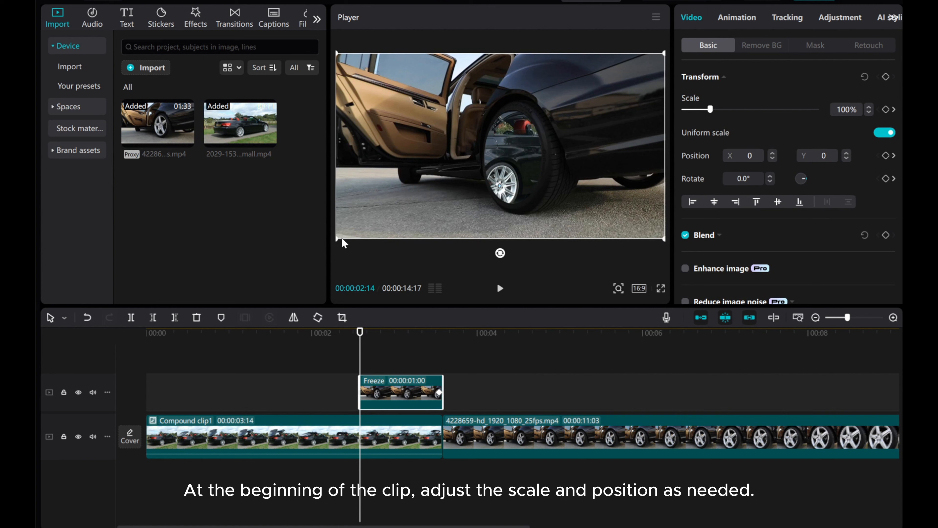
left_click_drag(340, 240, 86, 314)
left_click_drag(500, 190, 475, 164)
left_click_drag(735, 109, 817, 110)
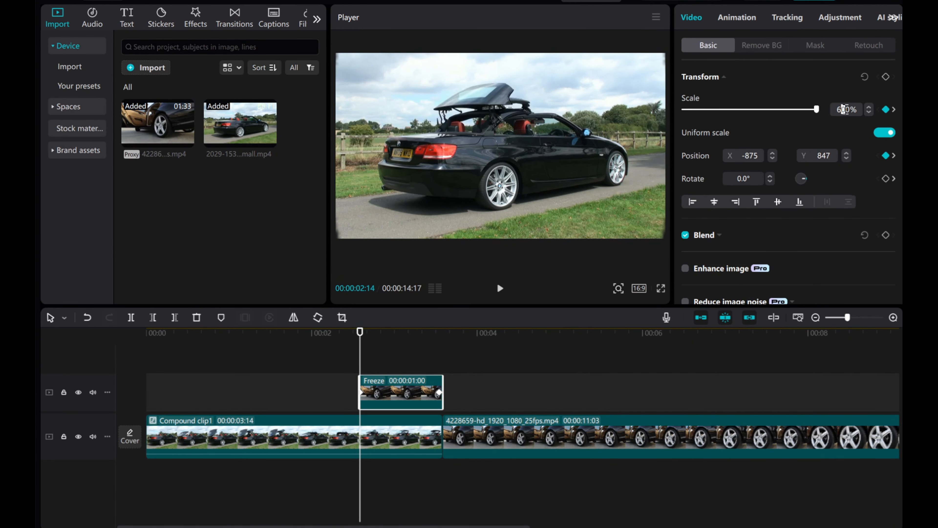
left_click(499, 288)
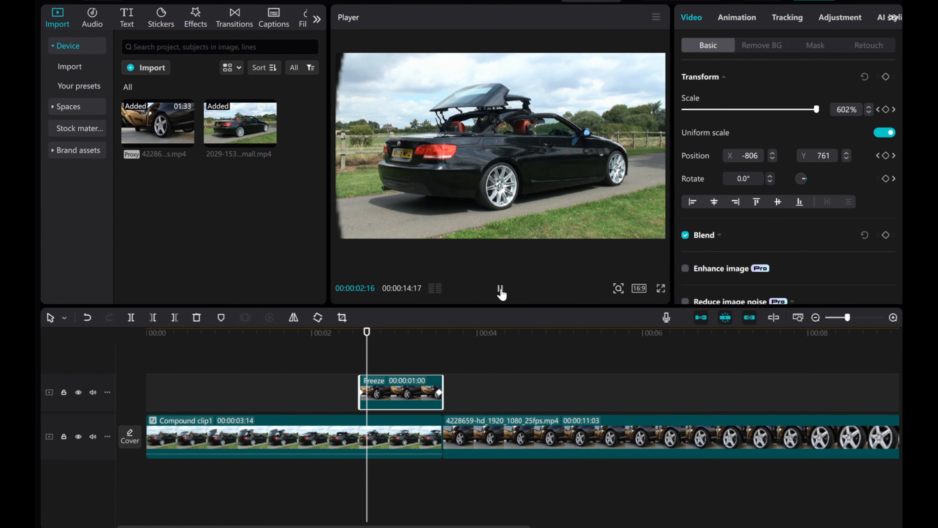
Paste a copy of the freeze clip at 00:00:02:14 on the track above the original and invert the copy's circle mask.
left_click(501, 290)
left_click_drag(476, 363, 360, 356)
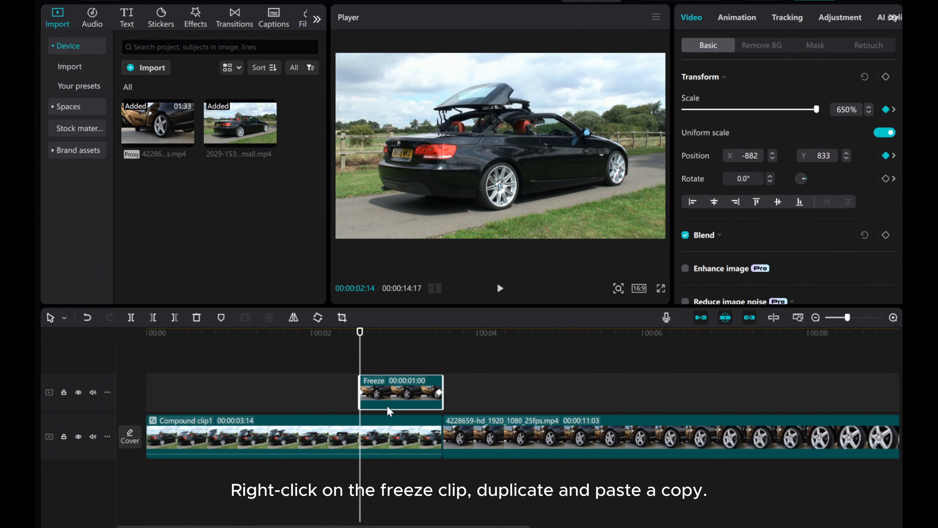
right_click(380, 394)
left_click(400, 122)
right_click(375, 356)
left_click(393, 367)
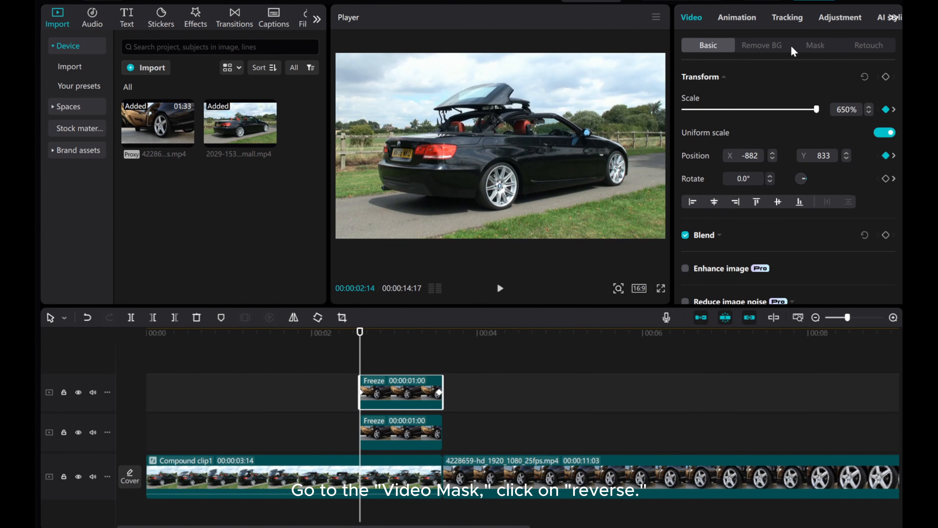
left_click(812, 44)
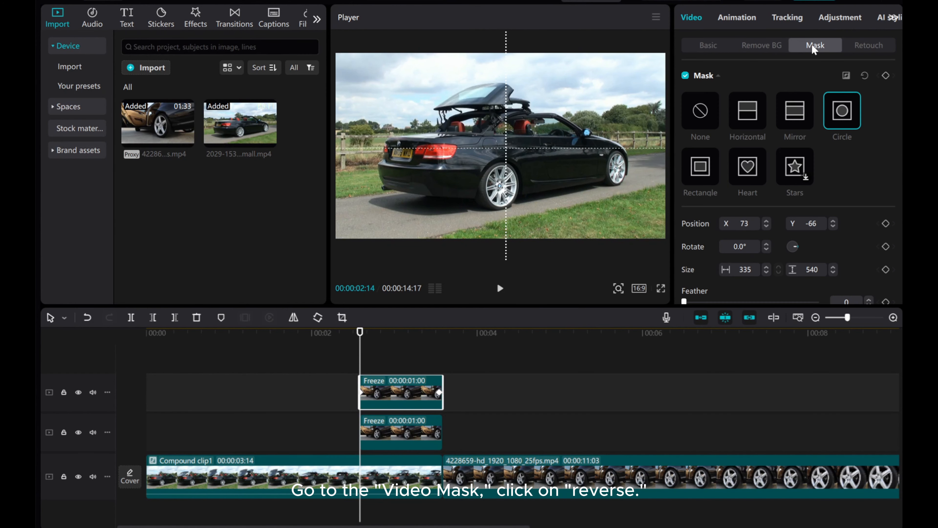
left_click(846, 77)
Move the copied wheel off-screen to X 2534, Y 276 at 00:00:03:05 and X 3184, Y 678 at its first keyframe, and preview it.
left_click_drag(361, 369, 411, 364)
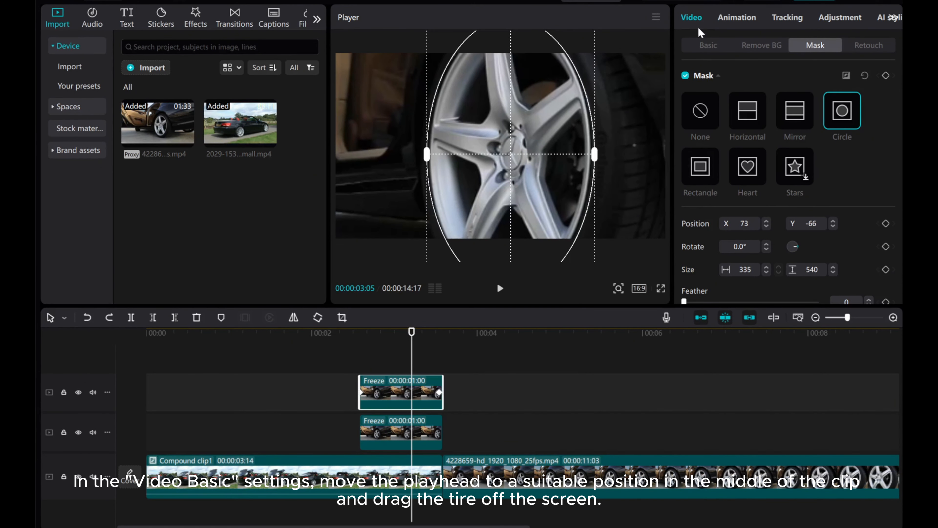
left_click(705, 46)
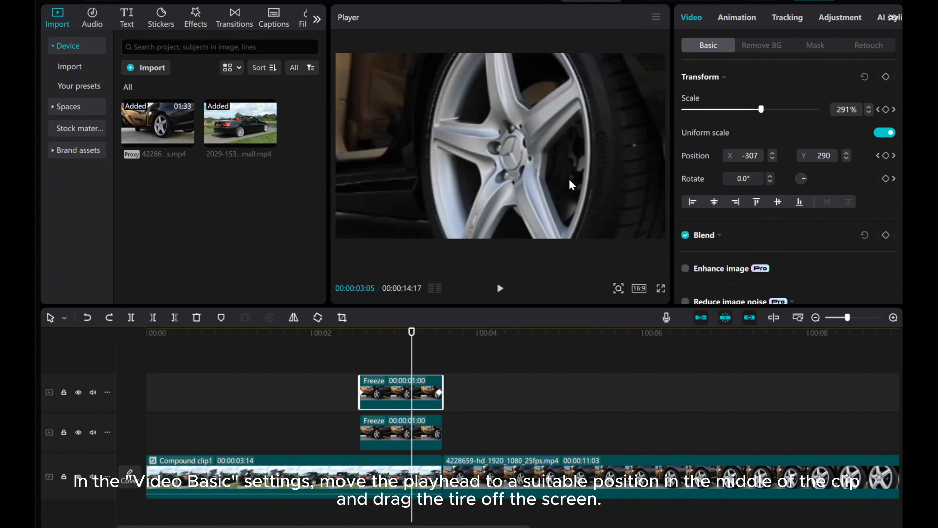
left_click_drag(522, 174, 754, 177)
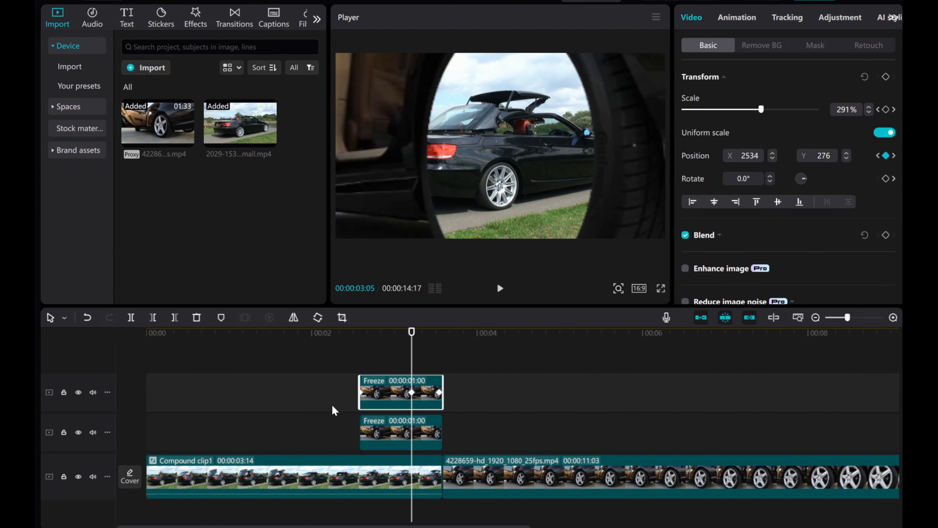
left_click(362, 392)
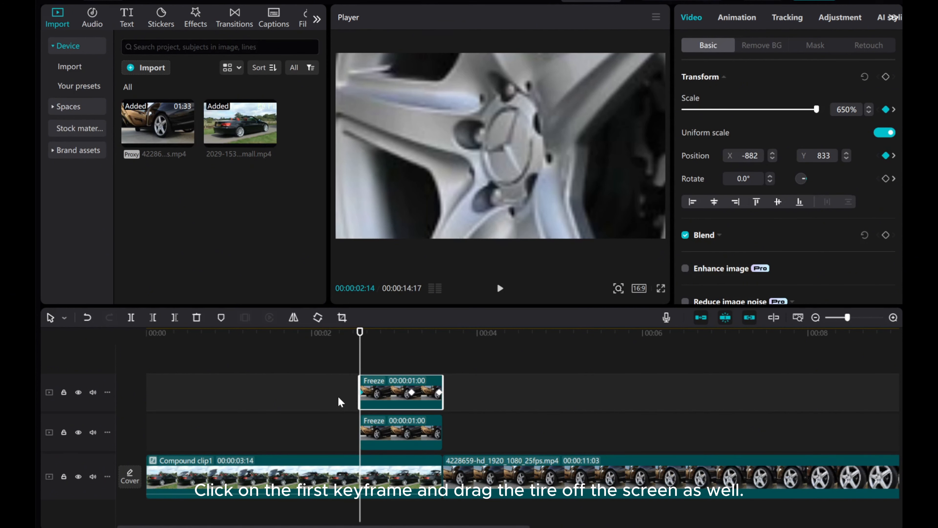
left_click_drag(445, 167, 797, 185)
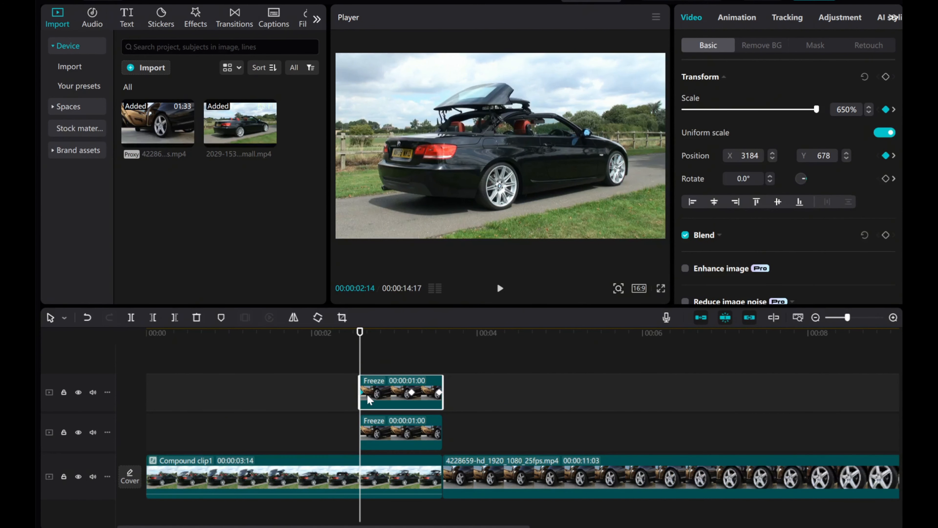
left_click(500, 288)
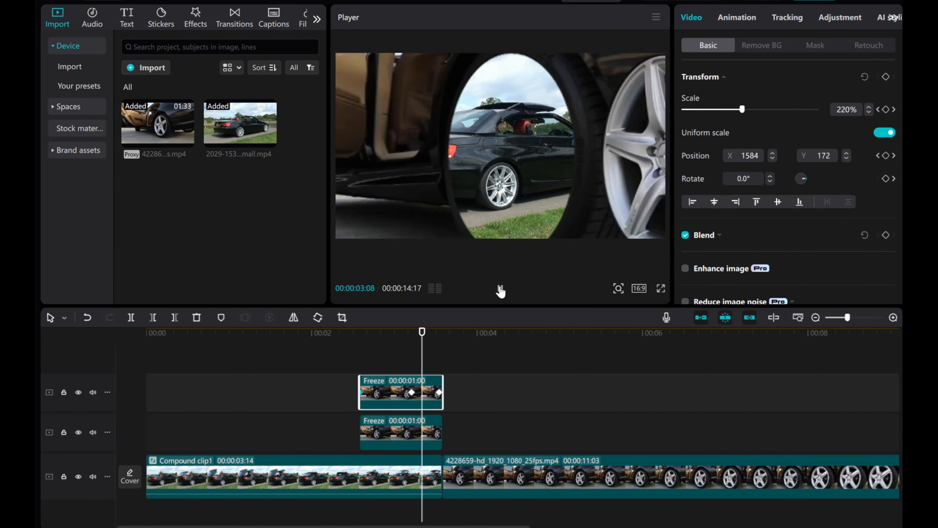
left_click(499, 289)
Search the video effects for "Vibration" and add Vibration Flash to the timeline above the freeze clips.
left_click_drag(472, 369, 425, 374)
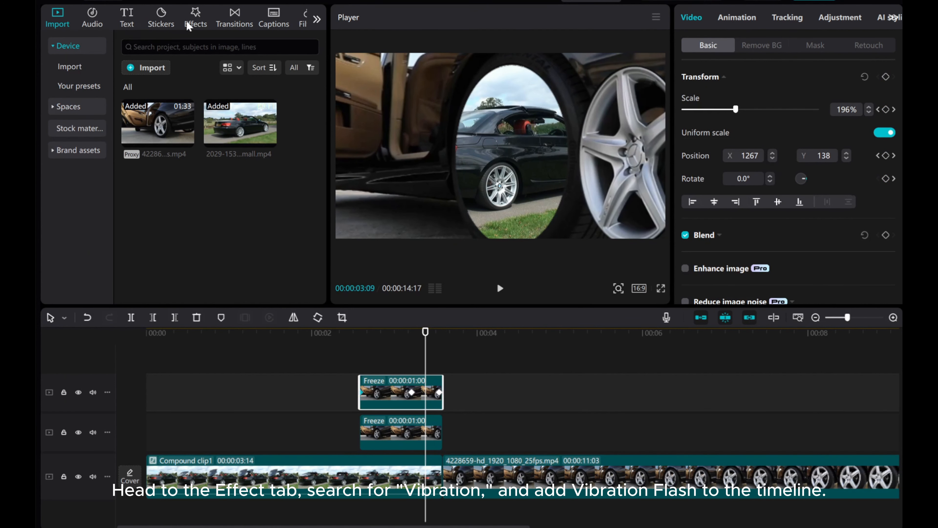
left_click(195, 18)
left_click(177, 44)
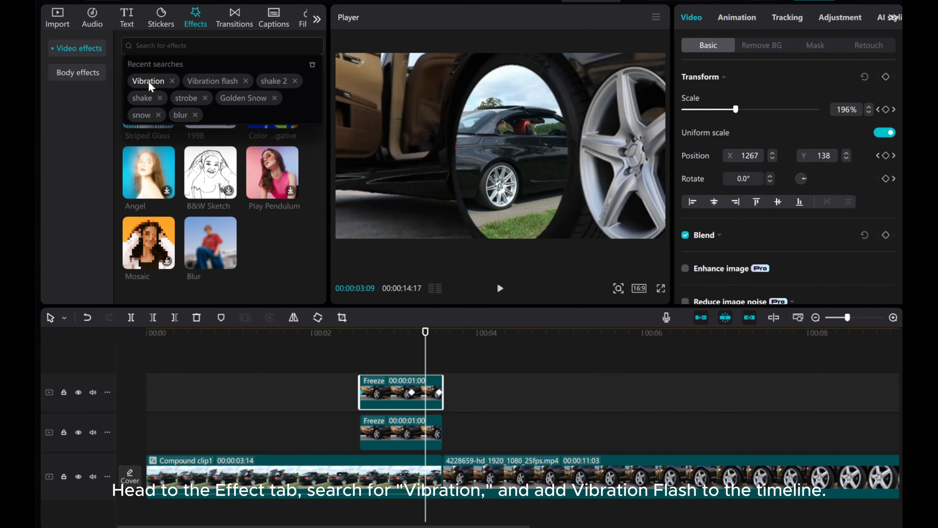
left_click(149, 86)
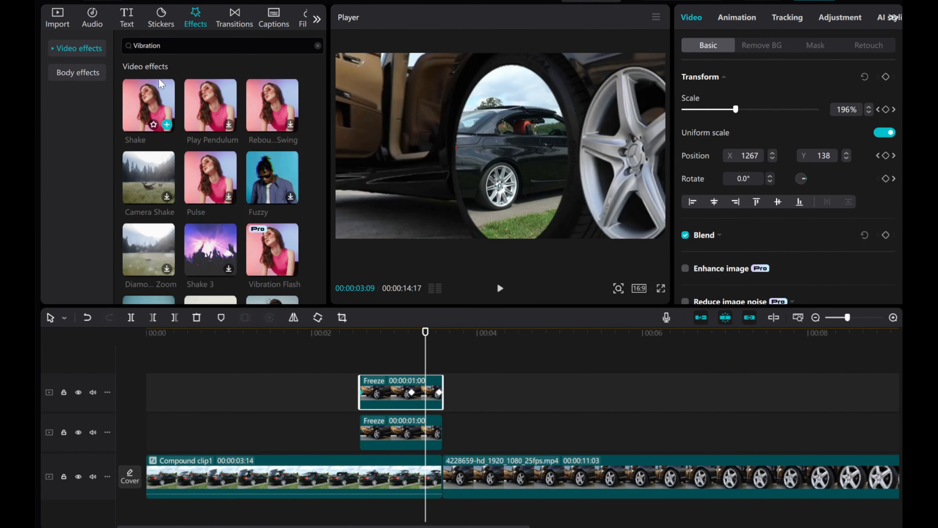
scroll(146, 170, "down", 2)
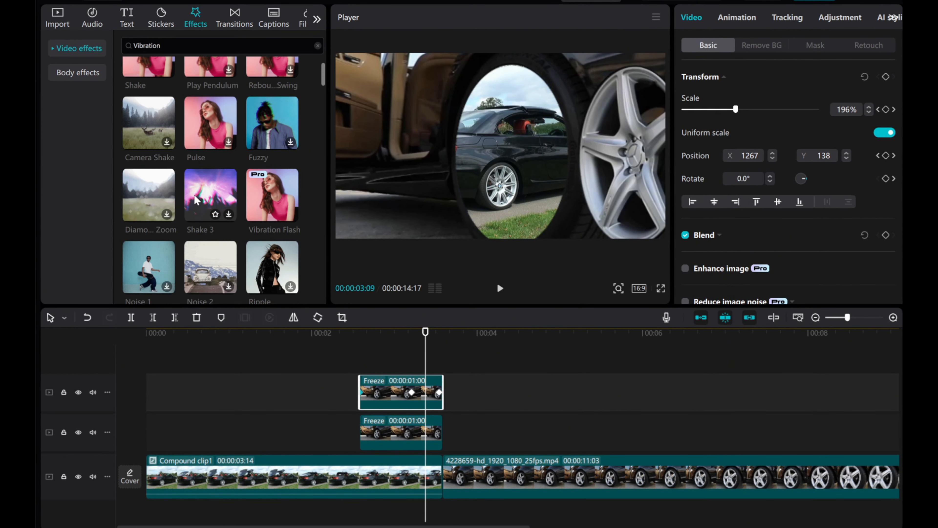
left_click_drag(264, 200, 434, 383)
Start the Vibration Flash effect at 00:00:03:05, trim its end to about 00:00:04:00, and play the transition.
left_click(421, 409)
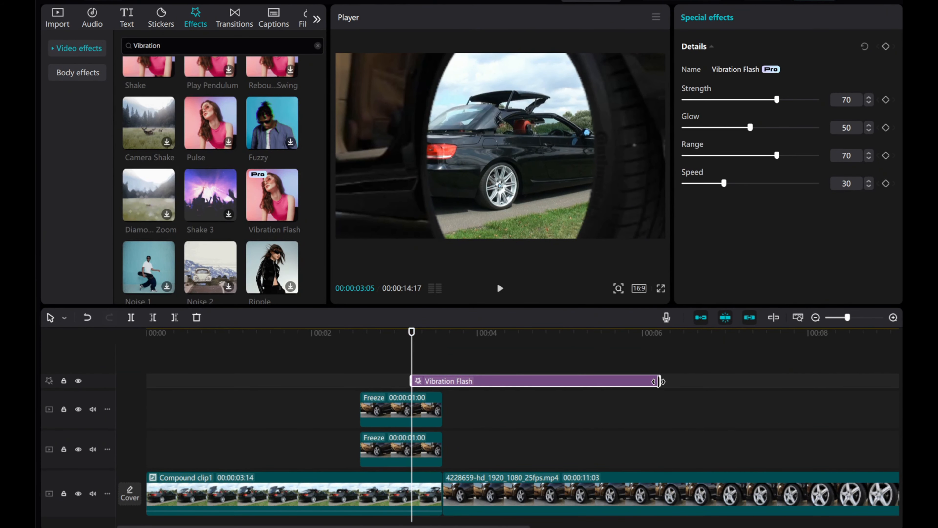
left_click_drag(660, 381, 476, 394)
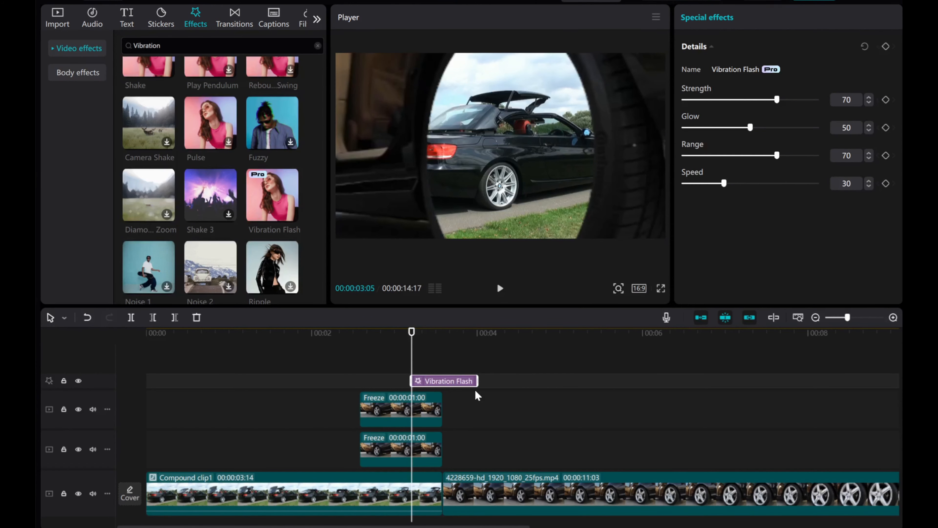
left_click(500, 288)
left_click(500, 289)
left_click_drag(467, 361, 409, 363)
left_click(499, 290)
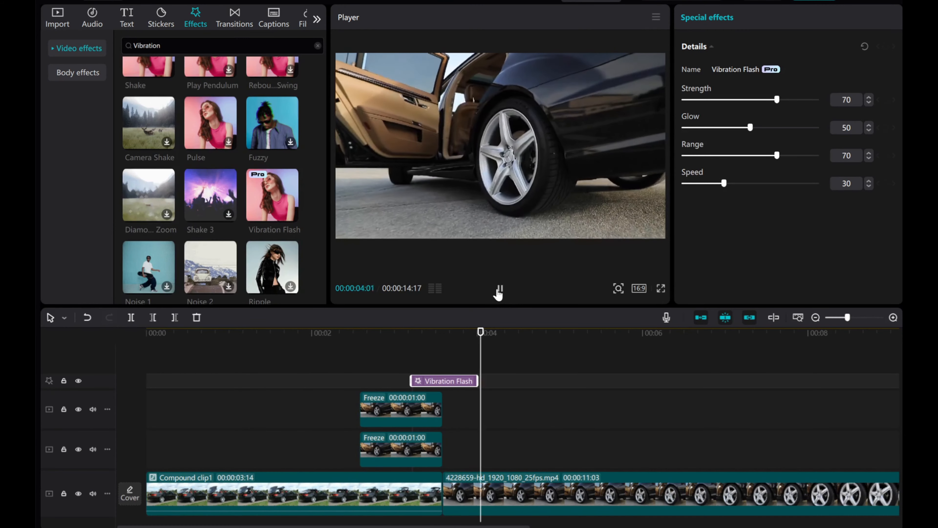
Apply the Turbulence entrance animation to the second video clip and set its duration to 0.2 s.
left_click(569, 375)
left_click_drag(568, 375, 458, 383)
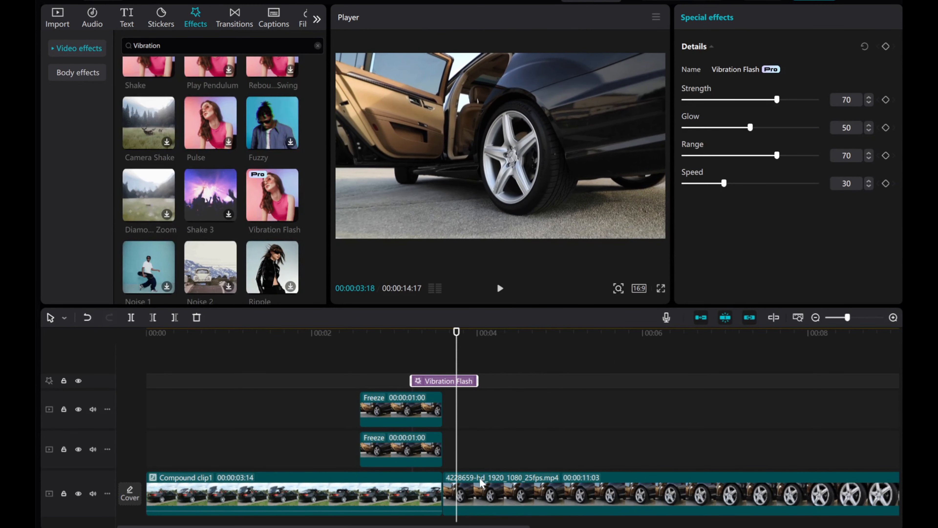
left_click(483, 484)
left_click(770, 20)
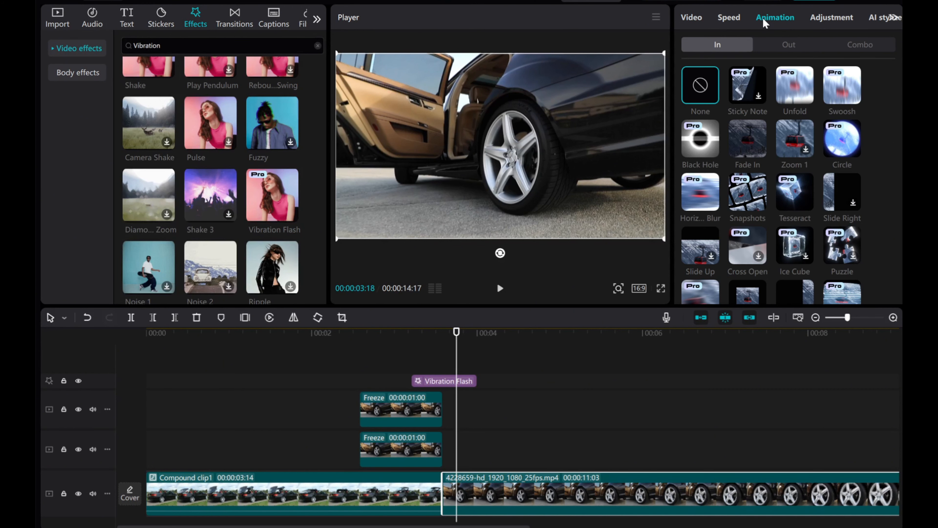
scroll(748, 204, "down", 3)
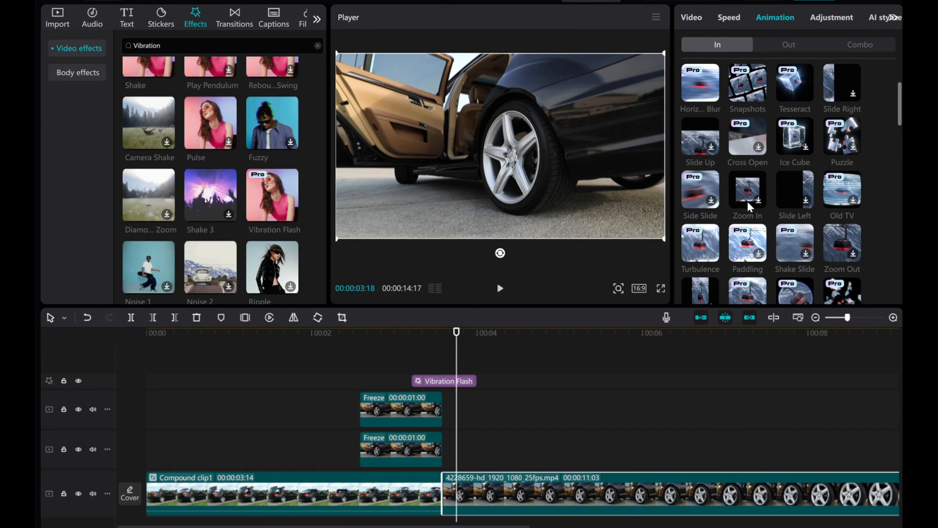
left_click(698, 190)
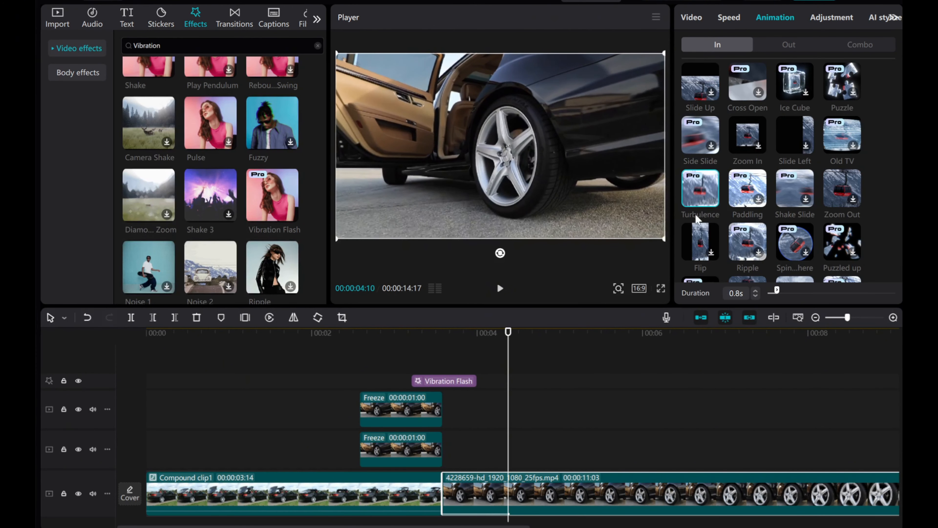
type("2")
key("Return")
Play the wheel transition from shortly before 00:00:02:00 and again from the start of the timeline.
left_click_drag(470, 357, 308, 358)
left_click(500, 289)
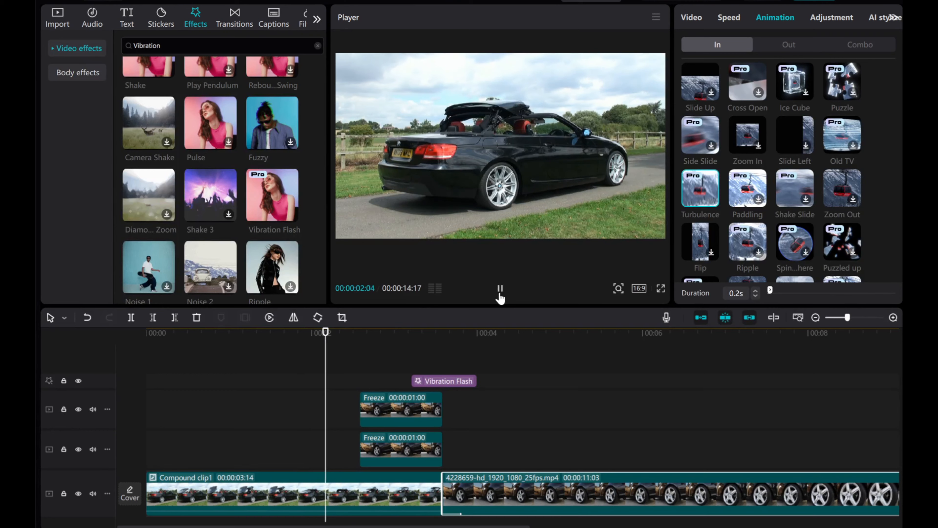
left_click(500, 288)
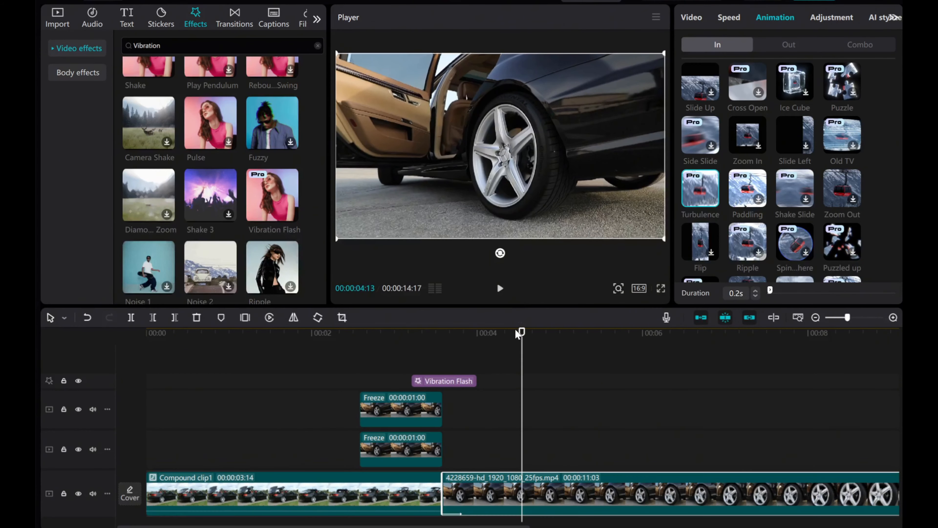
key("Home")
left_click(501, 288)
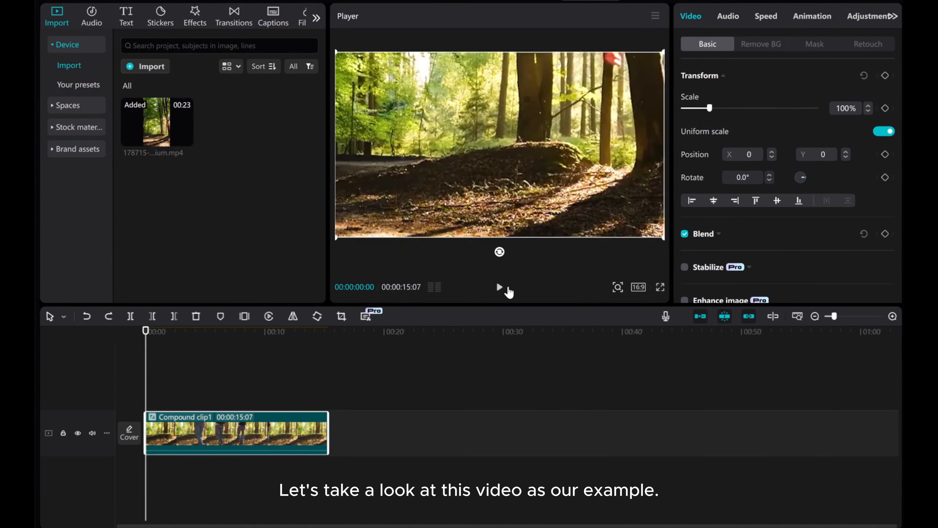
Preview the forest walking clip and paste a copy of it at 00:00:00:00 on a new track above the original.
left_click(499, 287)
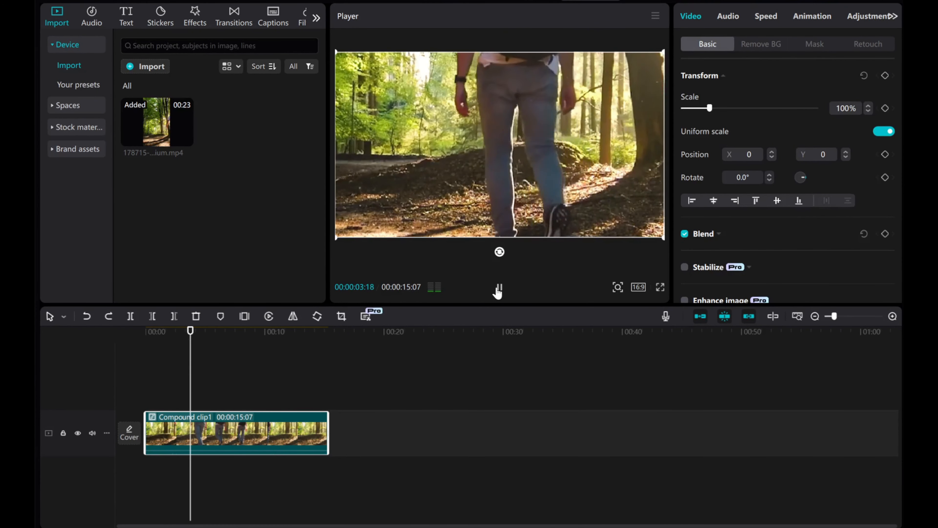
left_click(498, 287)
left_click_drag(203, 388, 117, 408)
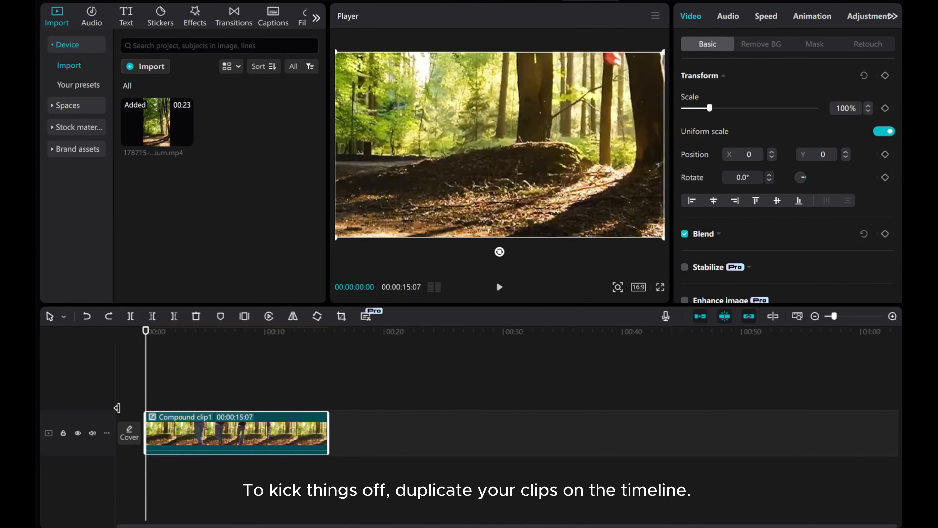
right_click(175, 429)
left_click(195, 92)
right_click(158, 391)
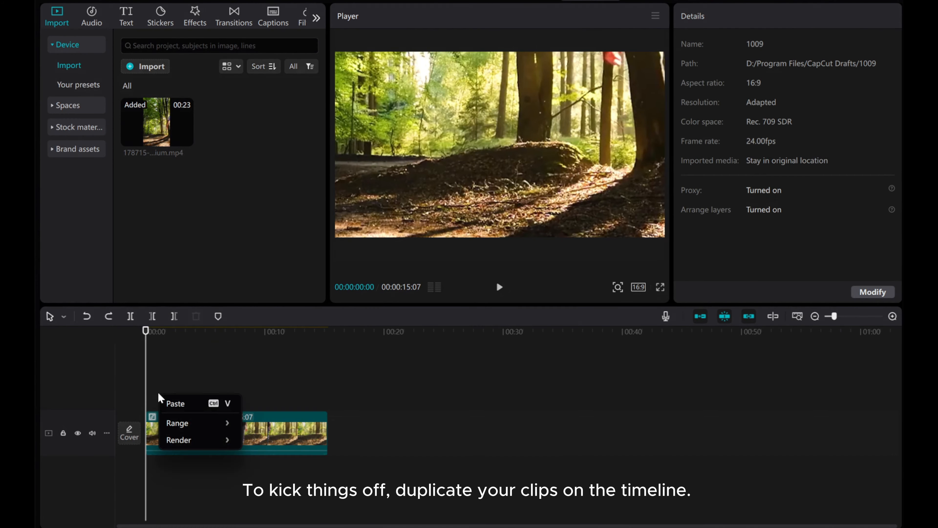
left_click(169, 403)
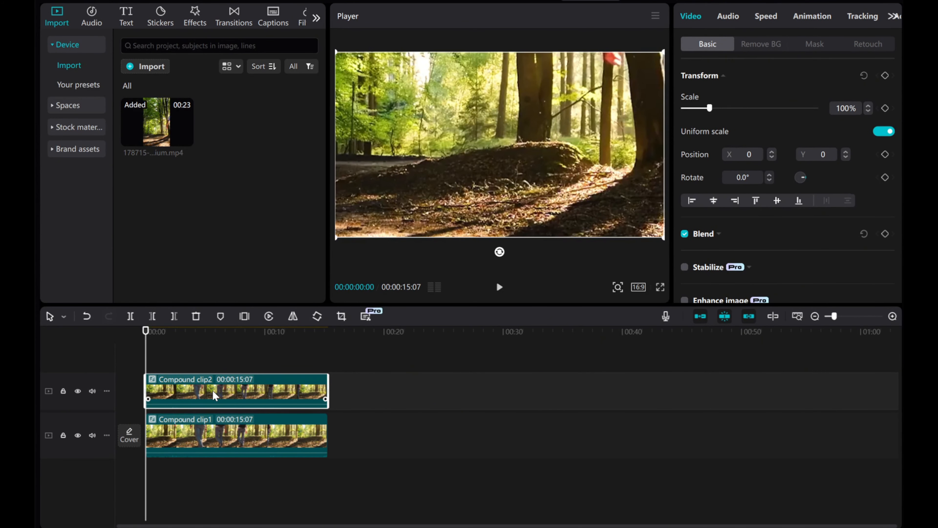
Remove the upper forest clip's background with Auto removal and check the cutout with the lower track temporarily hidden.
left_click(749, 44)
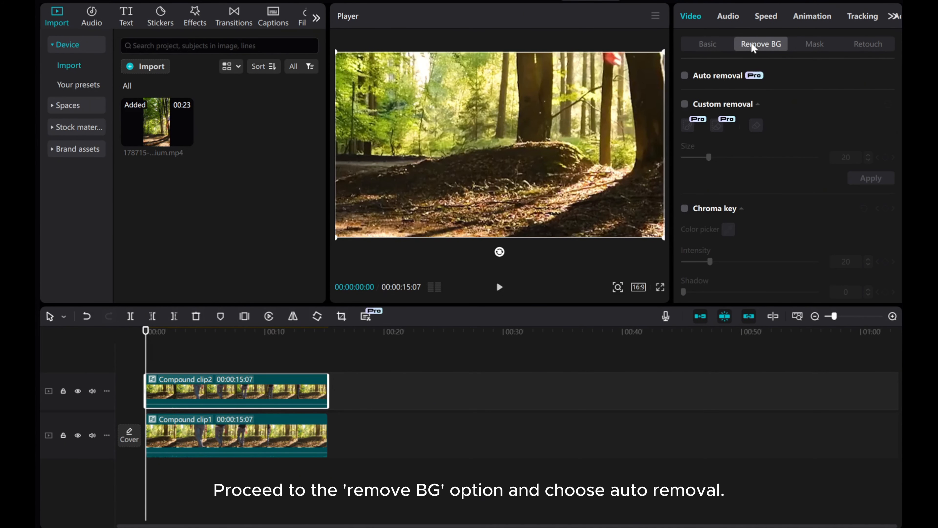
left_click(685, 76)
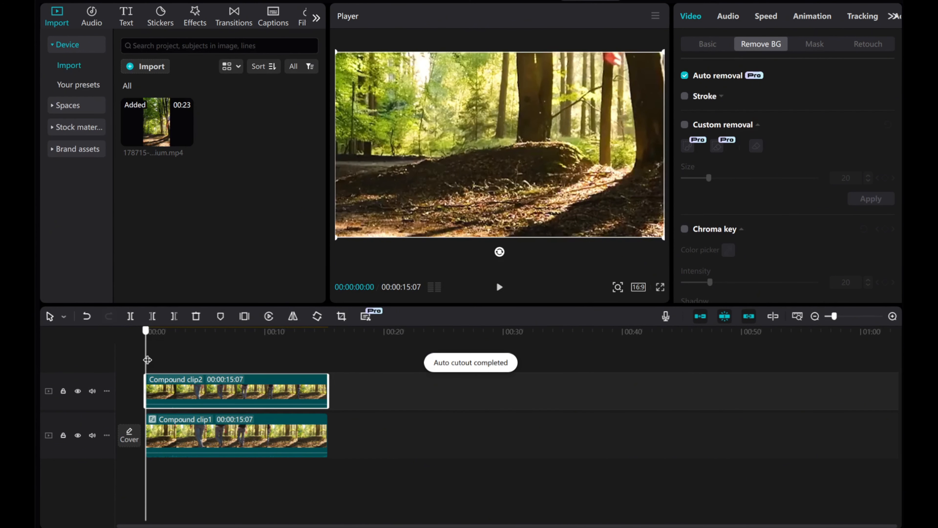
left_click_drag(147, 360, 186, 360)
left_click(77, 435)
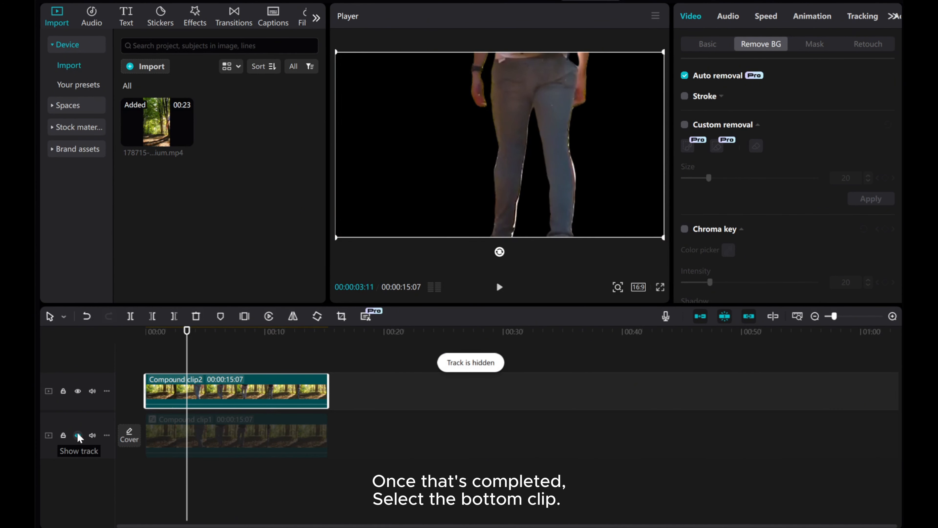
left_click(499, 289)
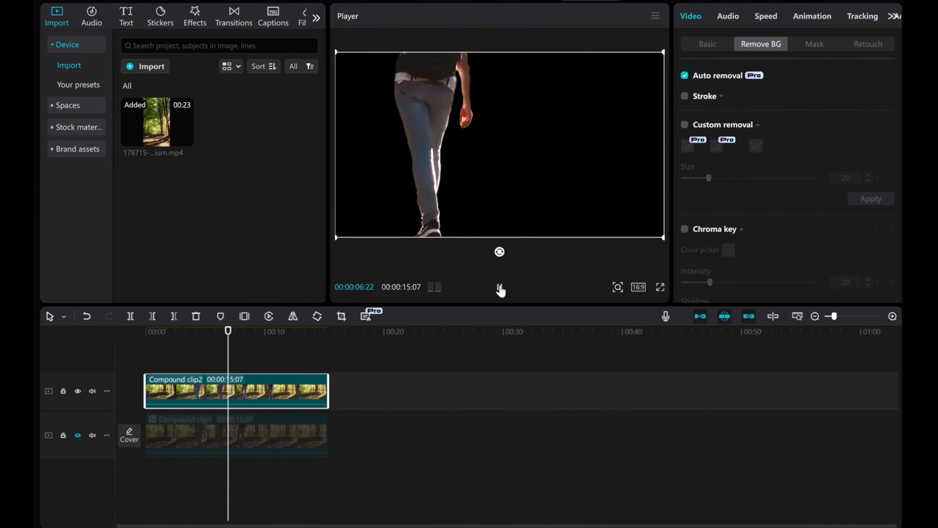
left_click(499, 289)
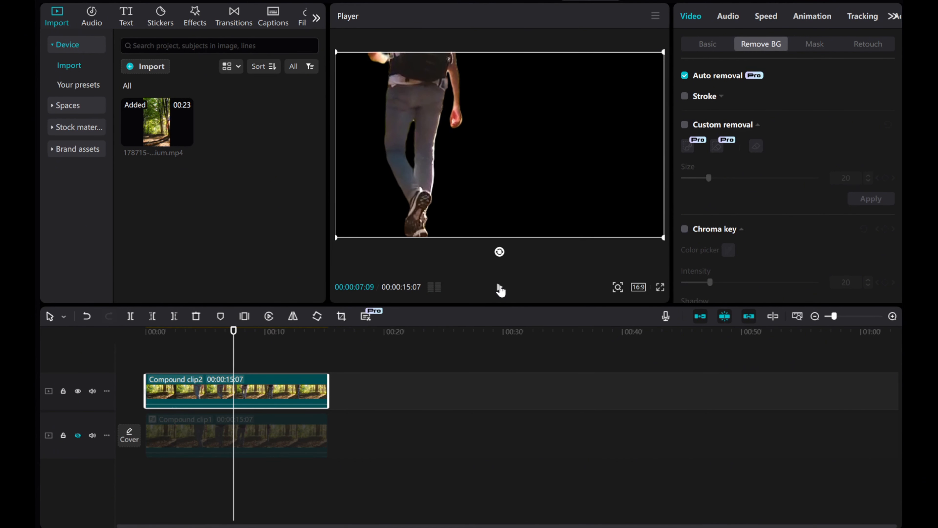
left_click(78, 435)
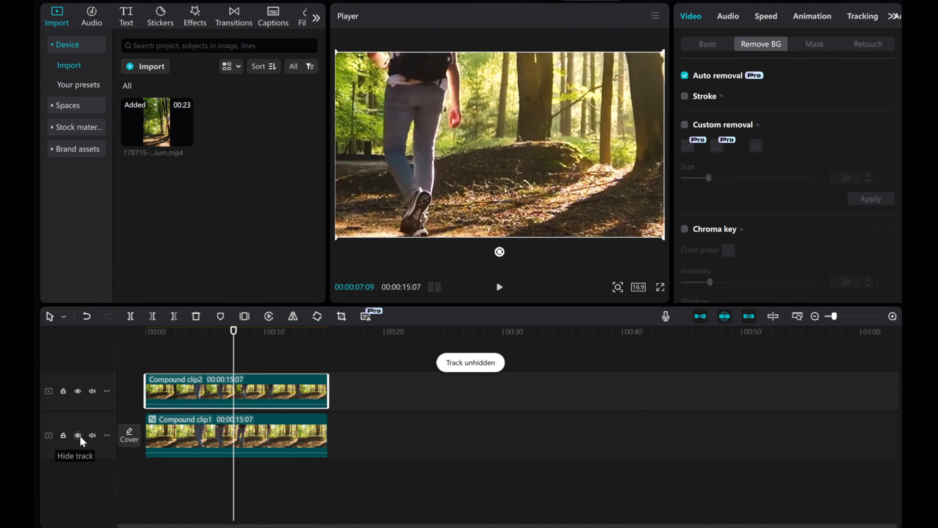
Apply a Horizontal mask to the lower forest clip and rotate the mask to -90°.
left_click(185, 450)
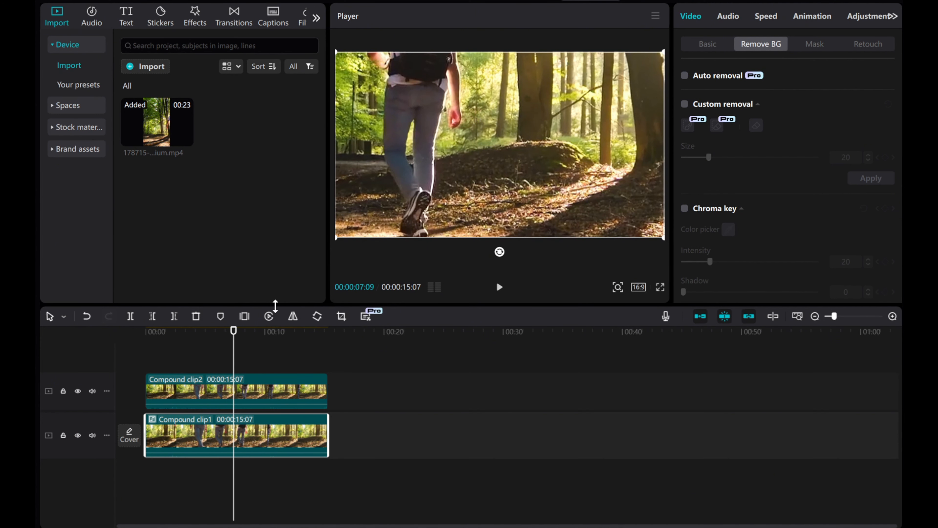
left_click(817, 46)
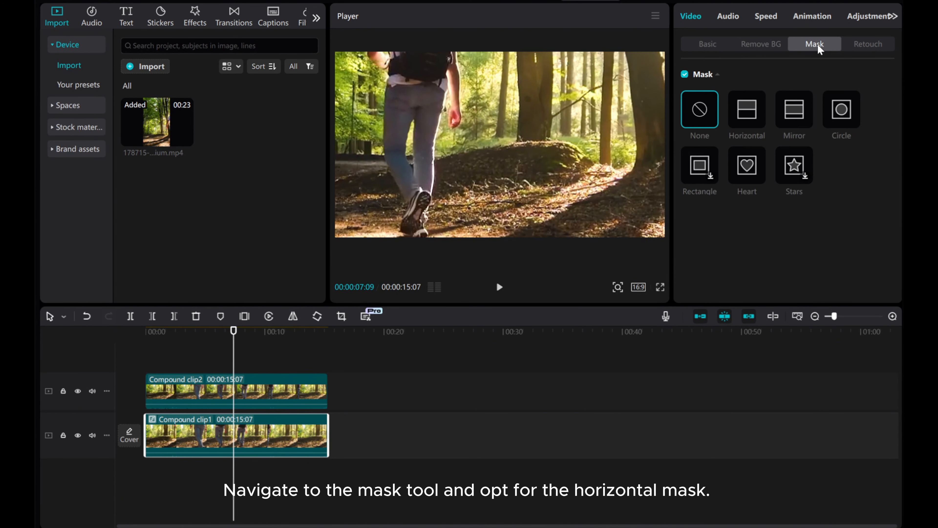
left_click(745, 120)
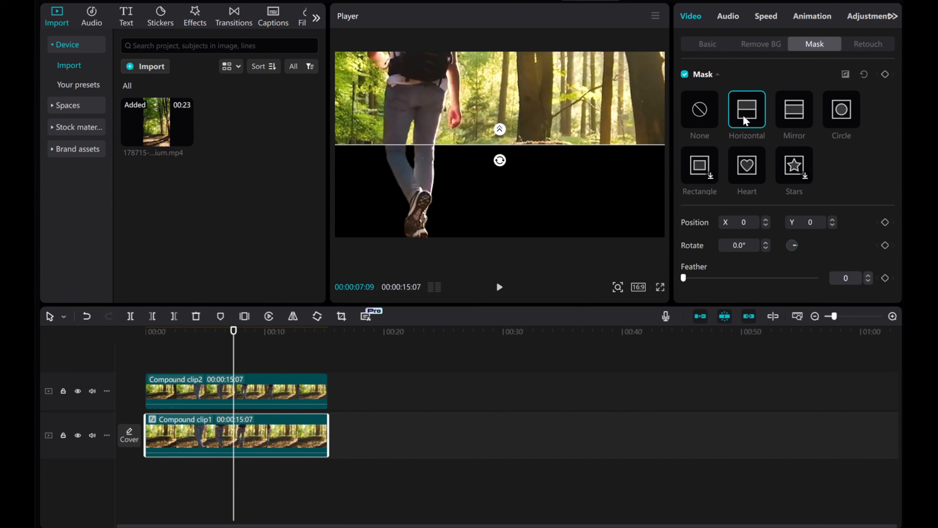
left_click_drag(499, 160, 518, 146)
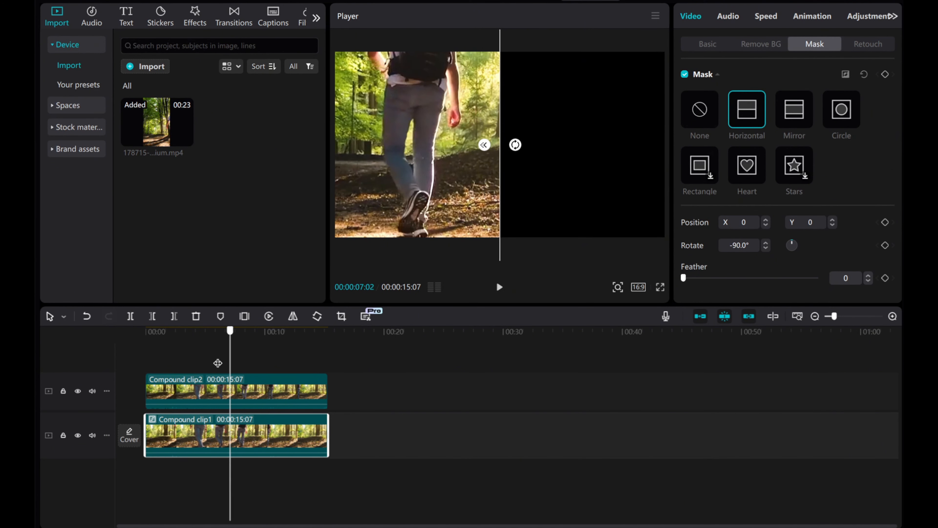
At 00:00:00:00, move the lower clip's mask edge to X 960 and add keyframes for all mask parameters.
left_click_drag(233, 330, 146, 330)
left_click_drag(500, 188, 664, 188)
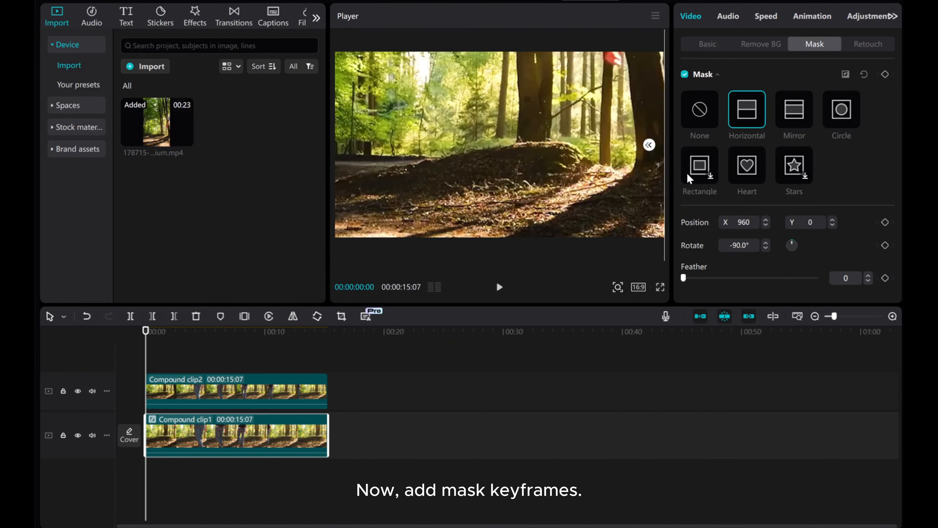
left_click(885, 75)
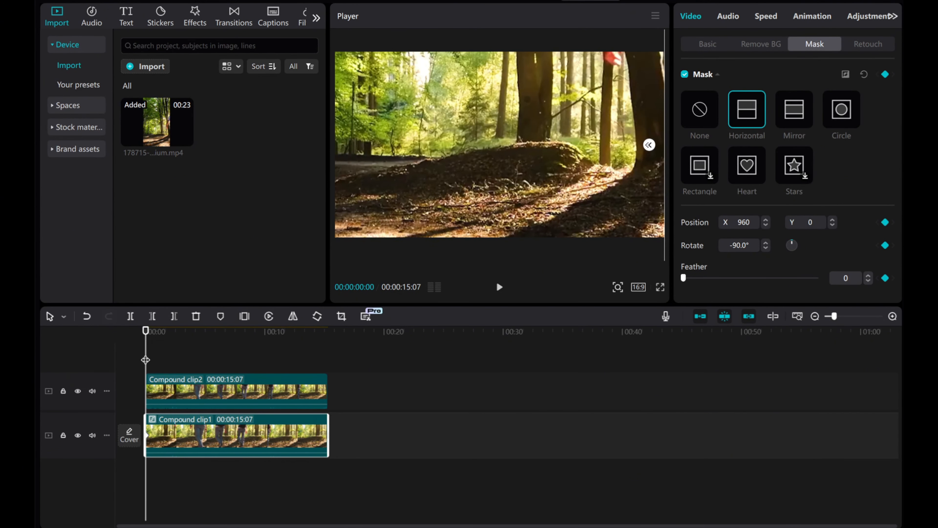
At 00:00:00:16, shift the mask edge inward to about X 835 and feather it to 33.
left_click_drag(145, 360, 153, 360)
left_click_drag(662, 197, 640, 202)
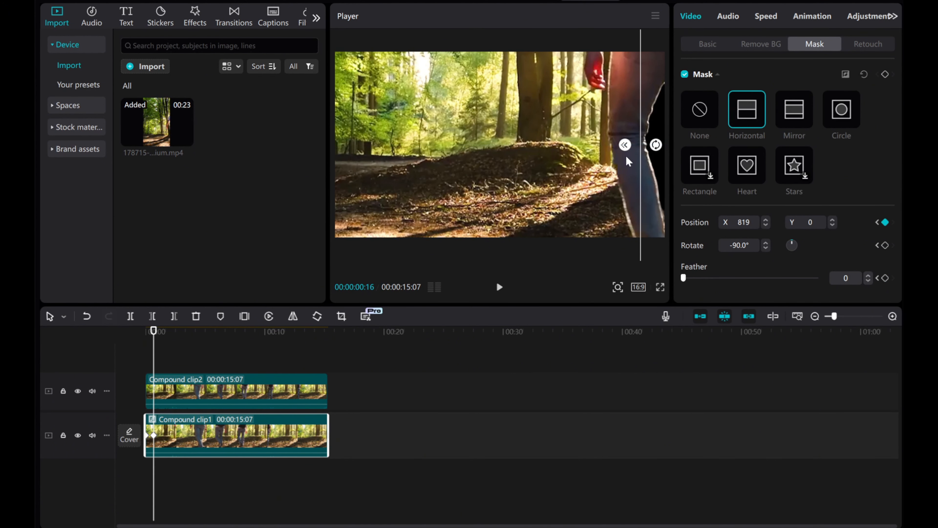
left_click_drag(625, 146, 643, 171)
Keyframe the mask edge to follow the walker across the frame at four points from 00:00:01:18 to about 6 s.
left_click_drag(154, 366, 165, 366)
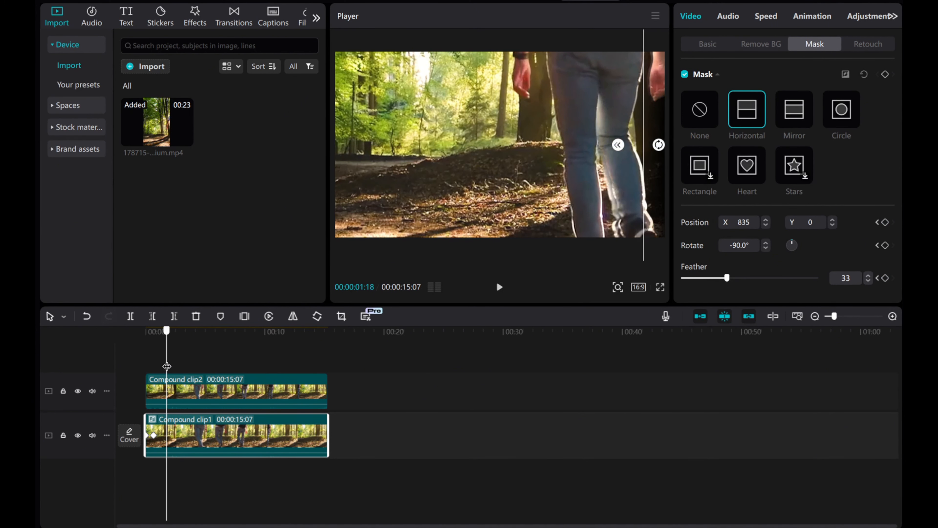
left_click_drag(643, 225, 588, 229)
left_click_drag(165, 359, 181, 359)
left_click_drag(588, 187, 562, 192)
left_click_drag(181, 369, 199, 369)
left_click_drag(563, 191, 500, 203)
left_click_drag(199, 357, 217, 357)
left_click_drag(498, 197, 468, 206)
Continue keyframing the mask edge from about 8 s to 13 s until it reaches the frame's left border, and play the result.
left_click_drag(217, 363, 240, 363)
left_click_drag(470, 213, 418, 221)
left_click_drag(240, 366, 259, 368)
left_click_drag(417, 212, 379, 224)
left_click_drag(259, 353, 278, 353)
left_click_drag(379, 207, 339, 205)
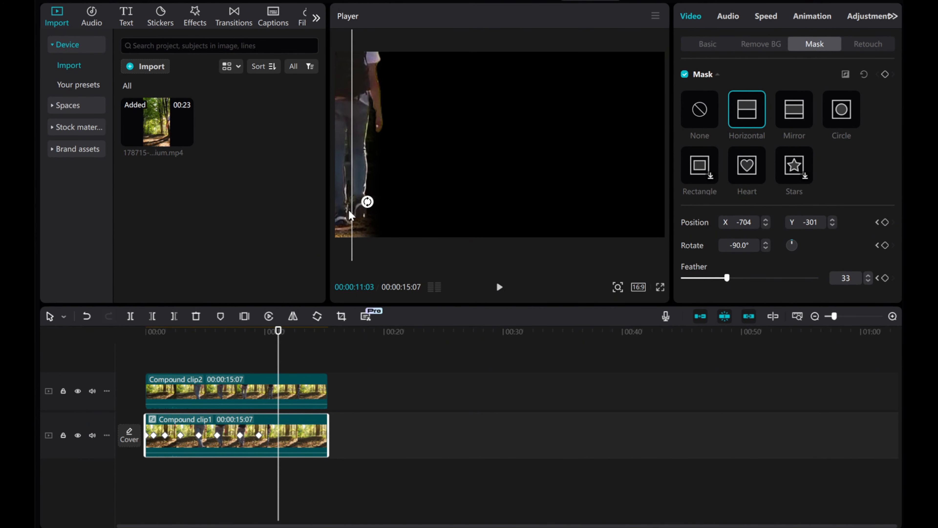
left_click_drag(278, 353, 299, 353)
left_click_drag(339, 205, 335, 205)
left_click_drag(300, 355, 134, 346)
left_click(500, 288)
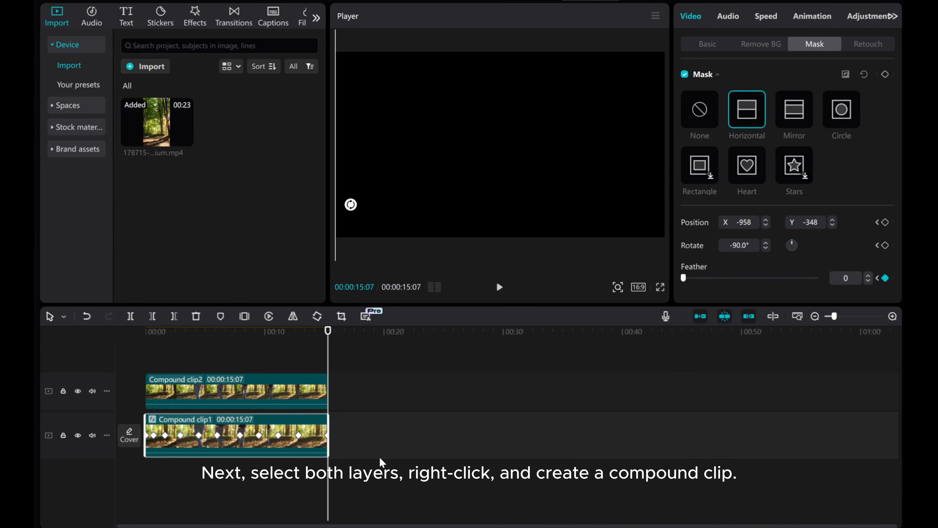
Combine both forest layers into one compound clip and move it to the upper track at 00:00:00:00.
left_click_drag(386, 451, 162, 384)
right_click(163, 384)
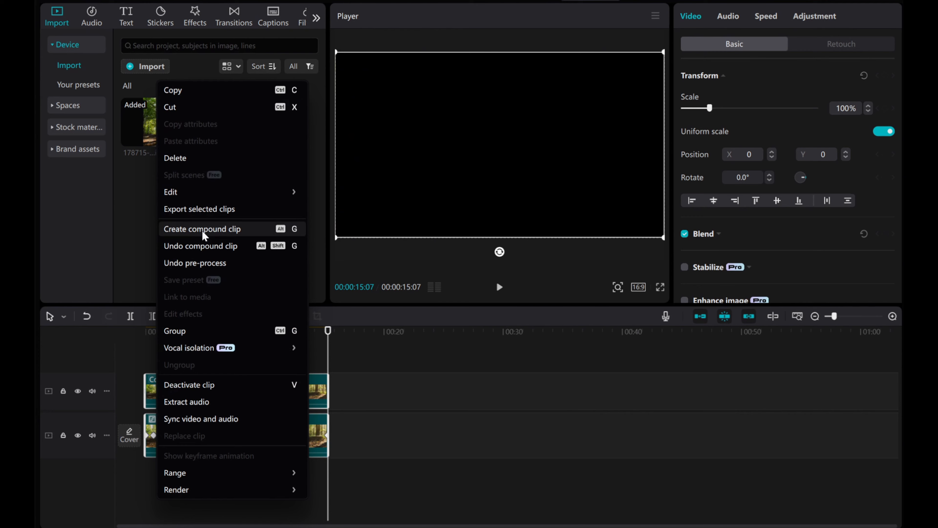
left_click(169, 228)
left_click_drag(171, 418, 168, 393)
key("Home")
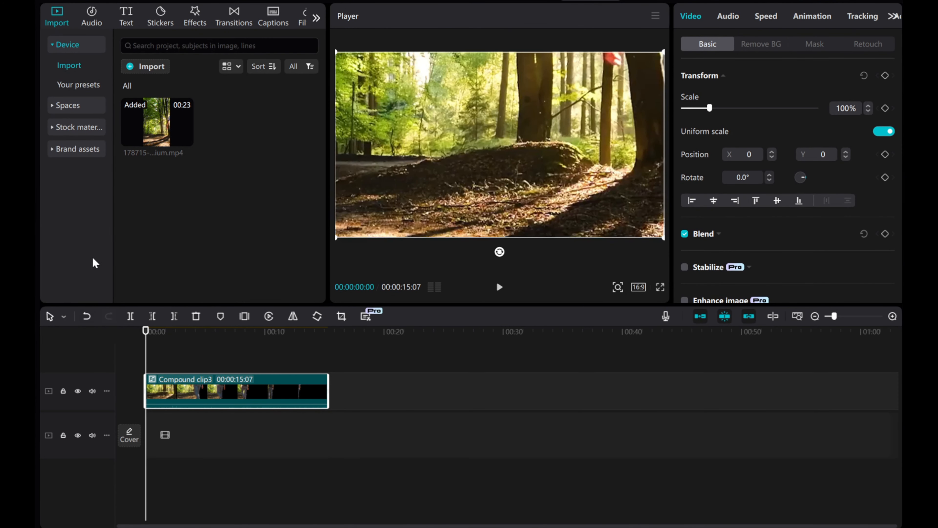
Place the aerial Cheow Lan Dam lake clip from the Scenery stock material beneath the compound clip and play the result.
left_click(54, 128)
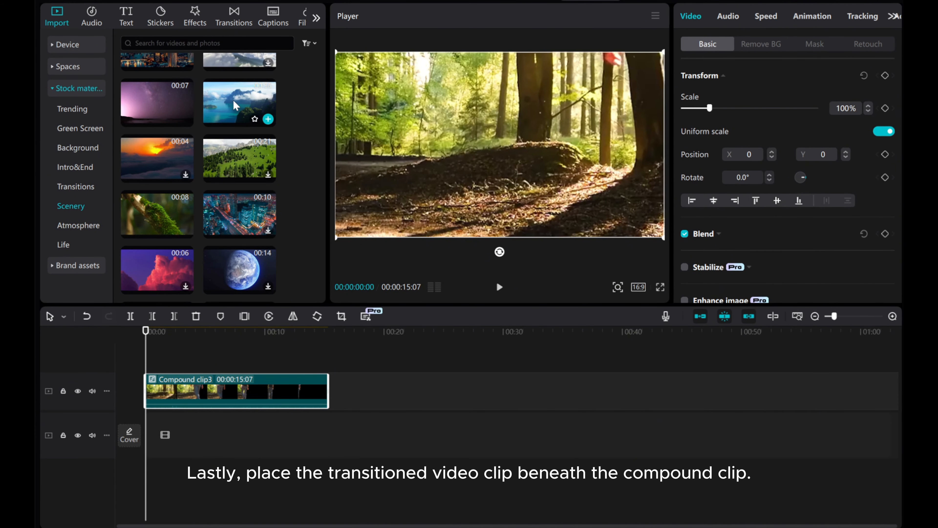
left_click_drag(235, 106, 170, 437)
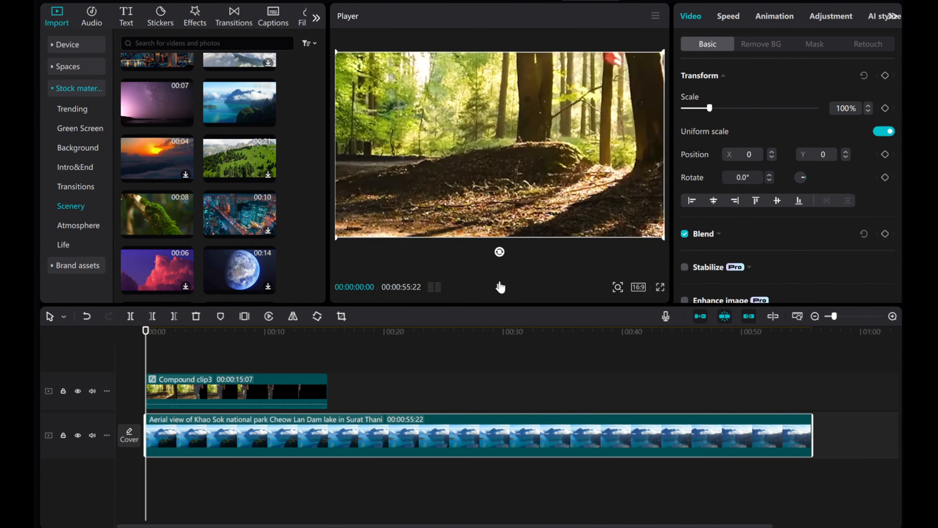
left_click(499, 286)
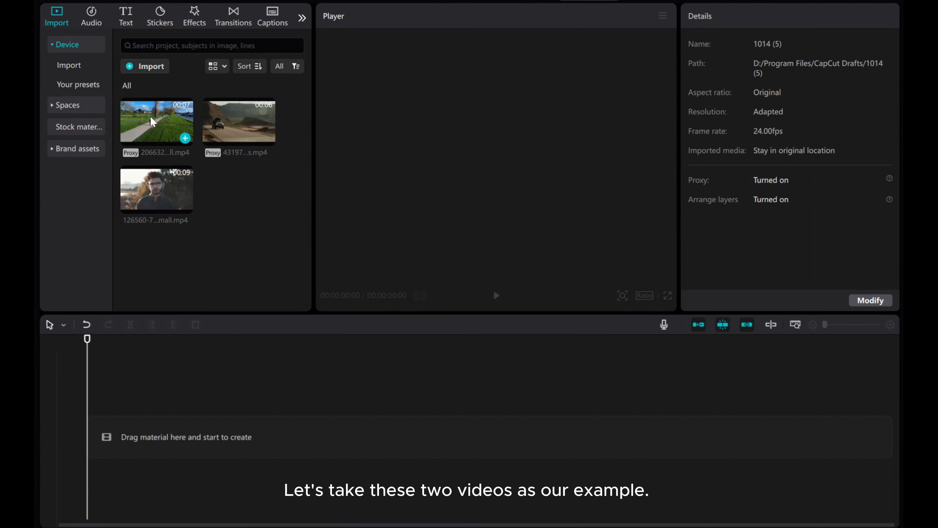
Preview the park jogging and desert car clips and add both to the timeline in that order.
left_click(152, 121)
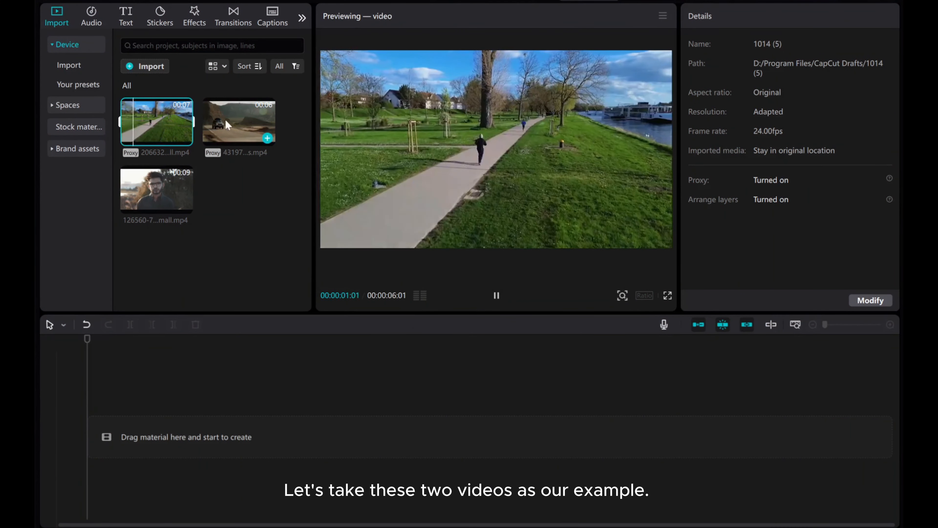
left_click(225, 117)
left_click_drag(286, 122, 207, 435)
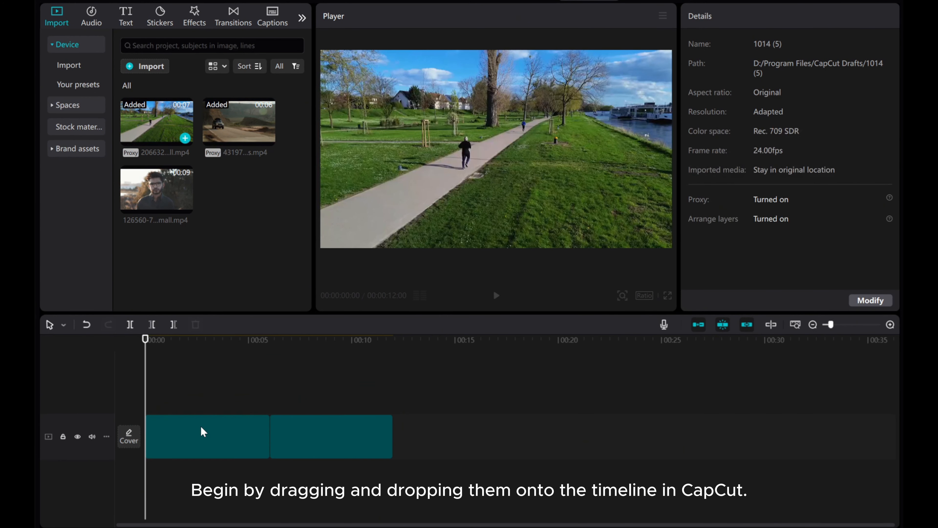
Search the transitions for Blocks, download it, and place it between the two clips, accepting duplicate frames.
left_click(203, 431)
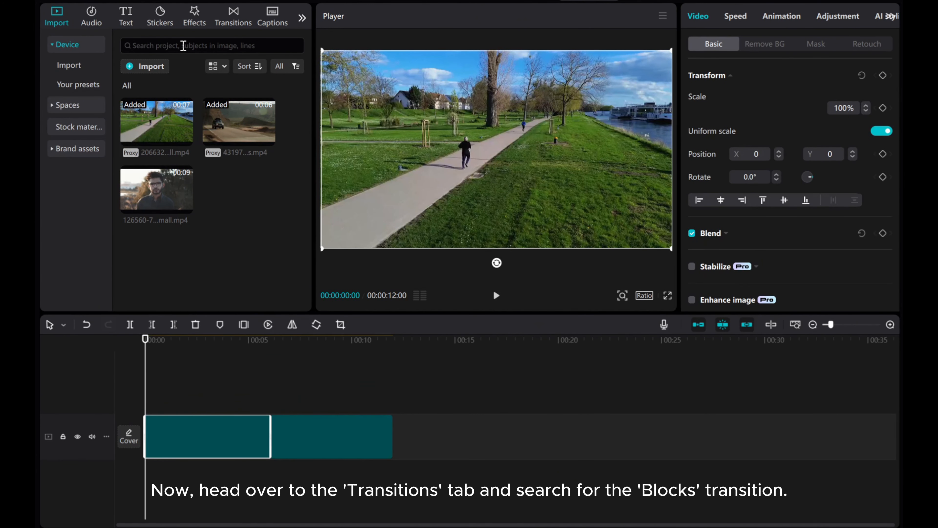
left_click(233, 18)
left_click(177, 44)
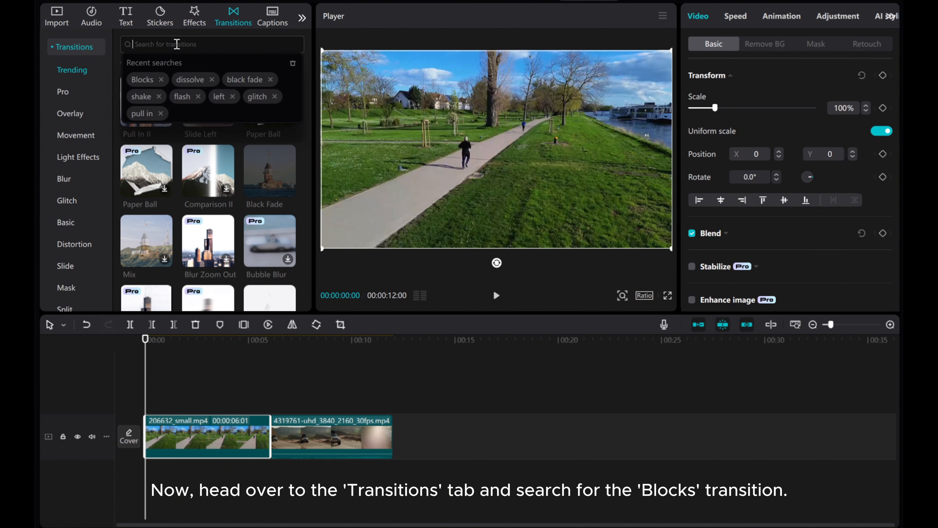
left_click(143, 79)
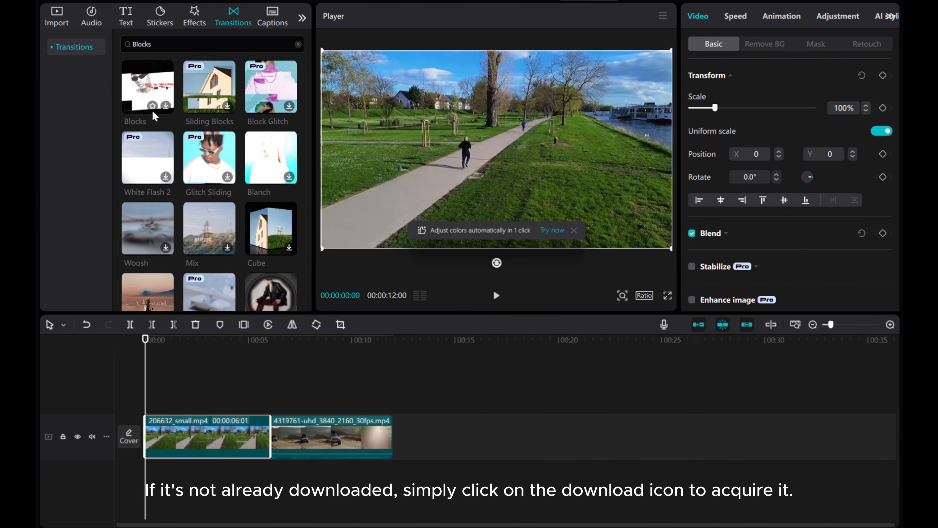
left_click(166, 106)
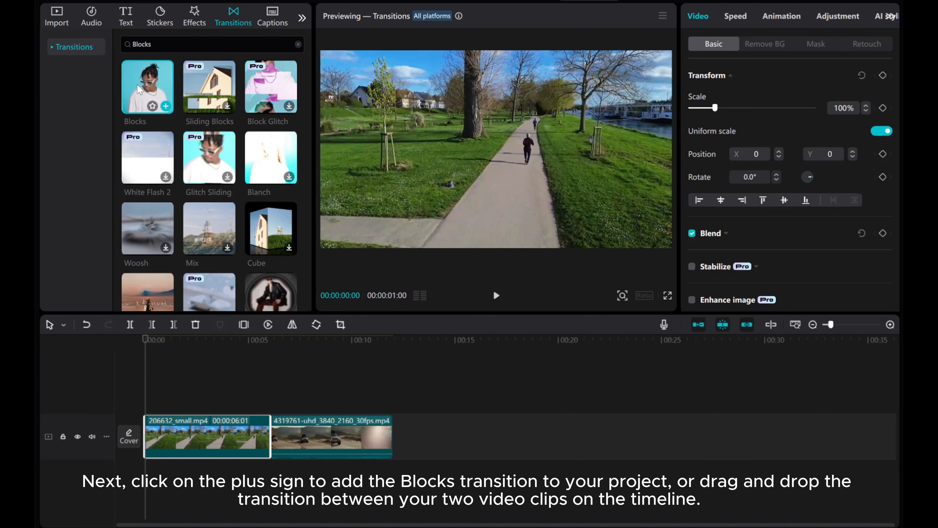
left_click_drag(167, 111, 261, 434)
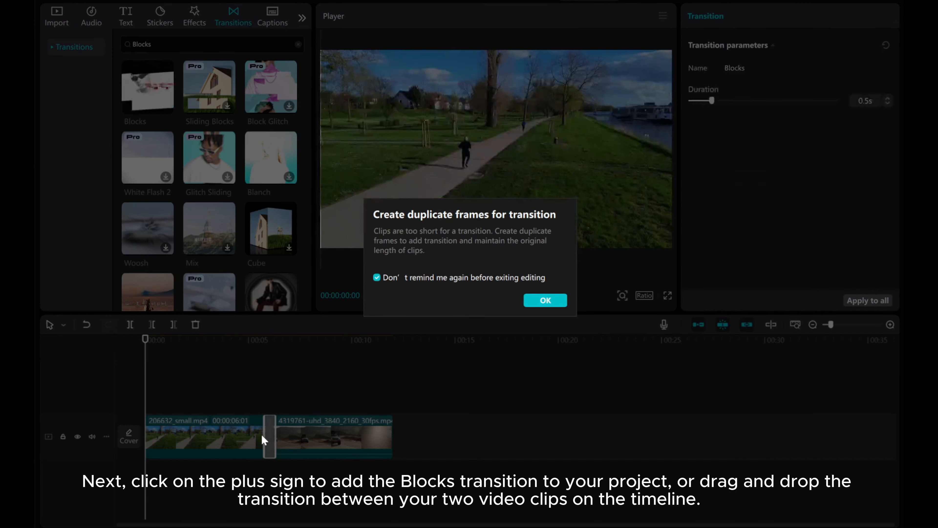
left_click(543, 300)
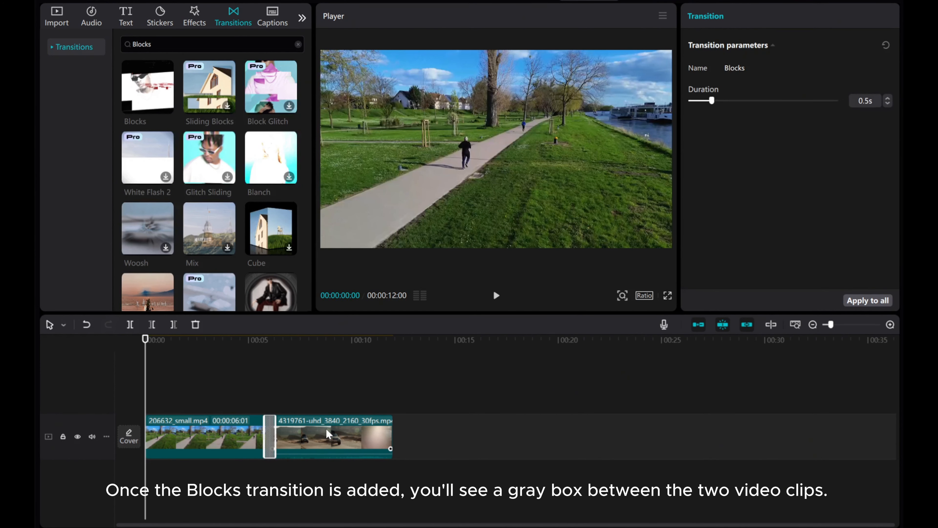
Play the Blocks transition between the park and car clips from 00:00:05:07.
left_click_drag(153, 407, 254, 405)
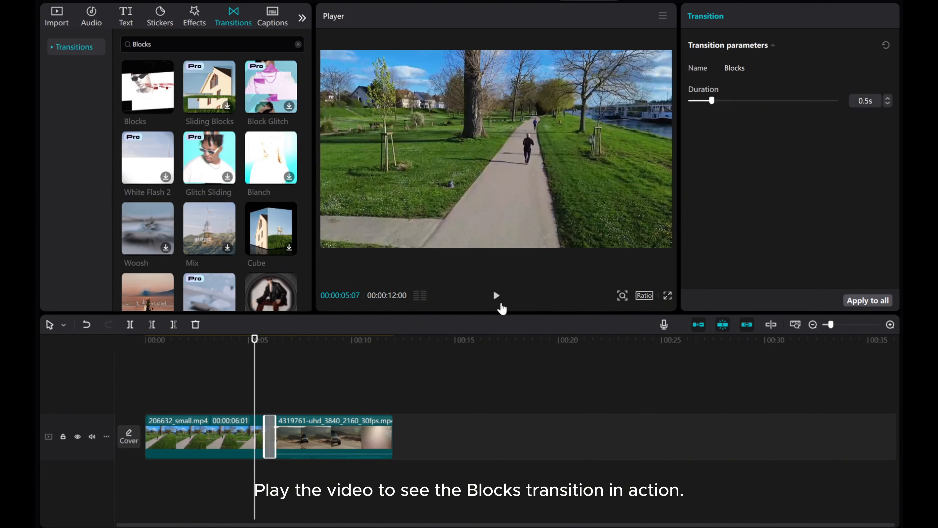
left_click(496, 296)
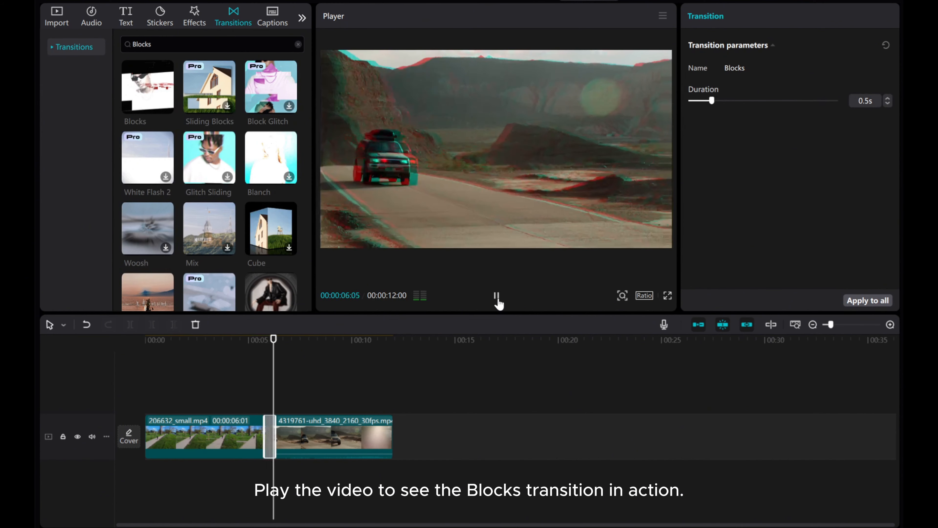
left_click(497, 296)
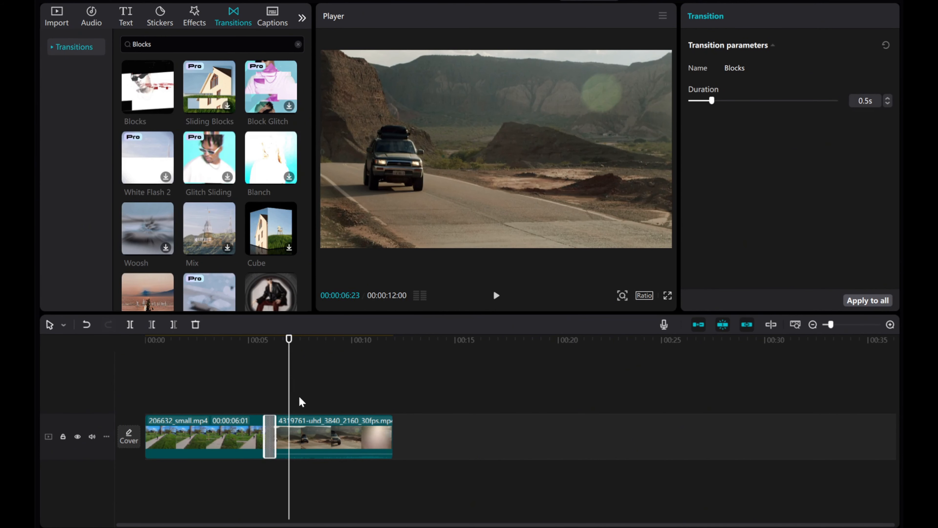
Lengthen the Blocks transition to 1.3 s and play it from 00:00:04:21.
left_click_drag(275, 429, 279, 429)
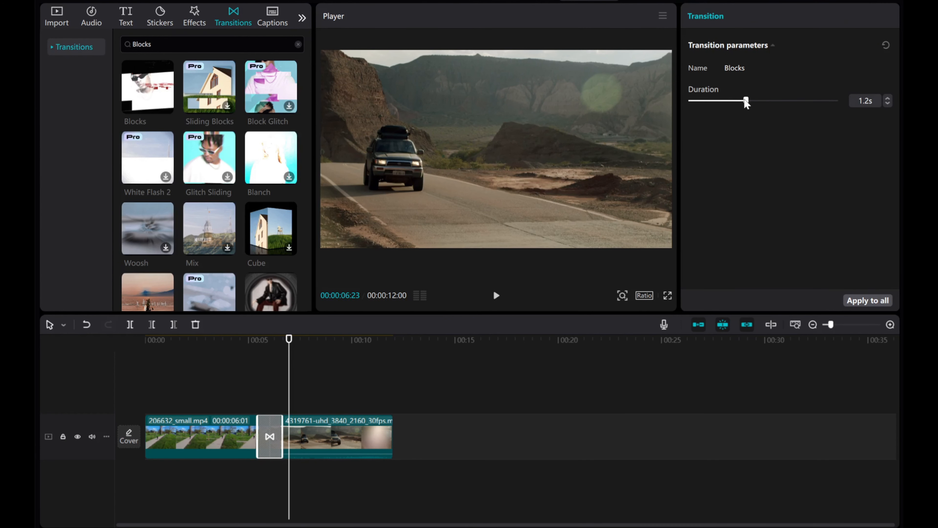
left_click_drag(746, 103, 754, 103)
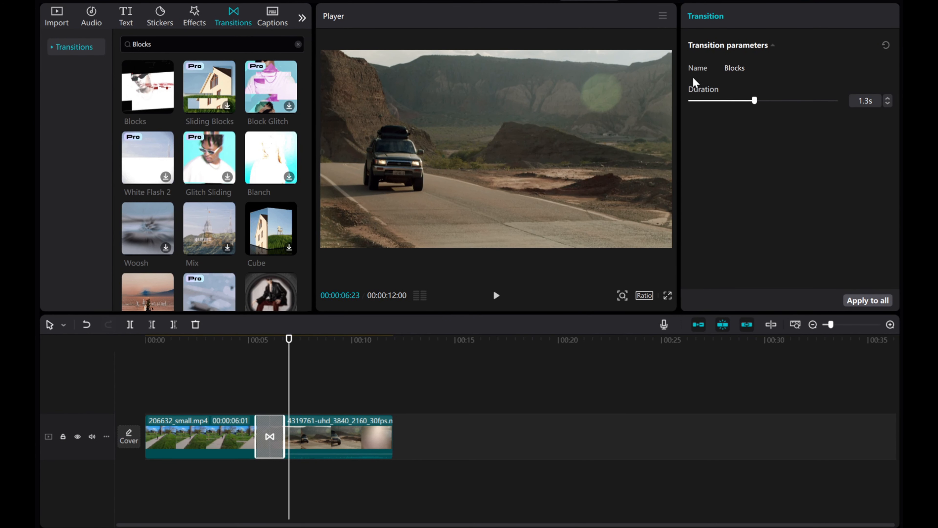
left_click_drag(290, 395, 247, 399)
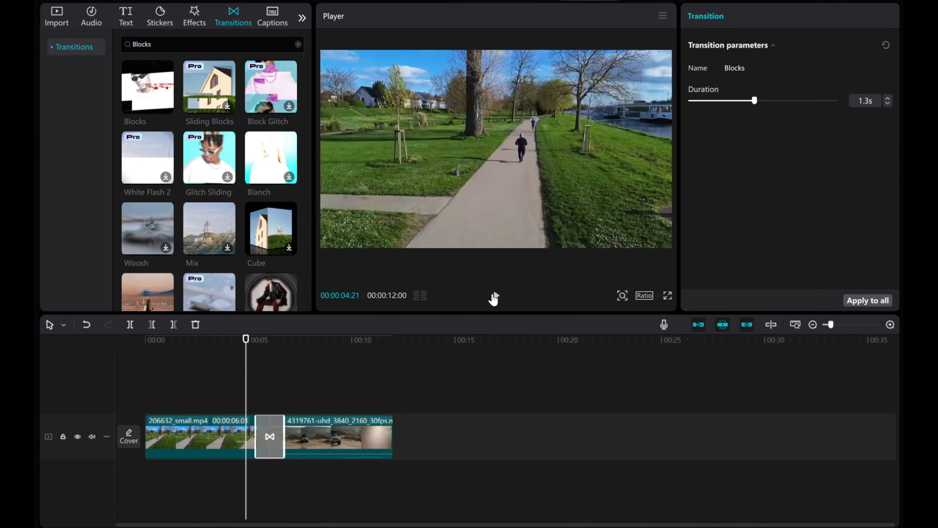
left_click(496, 295)
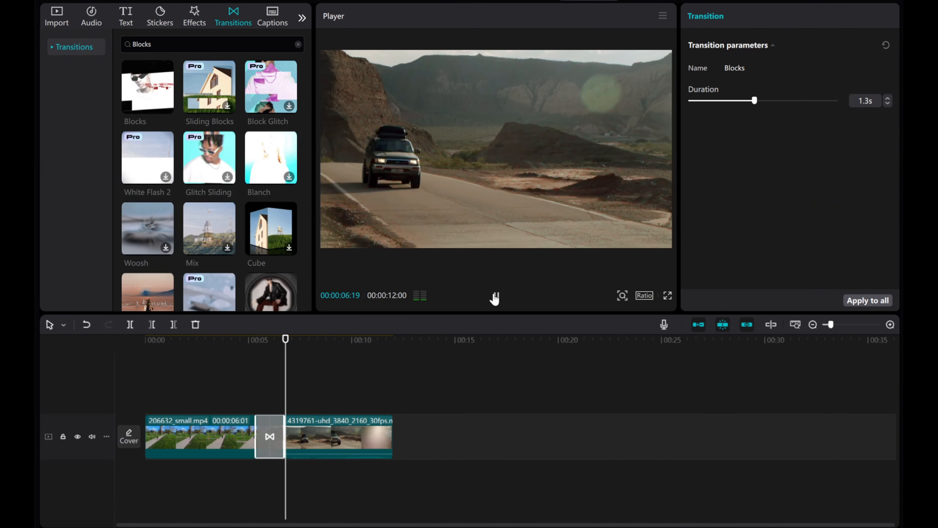
left_click(495, 296)
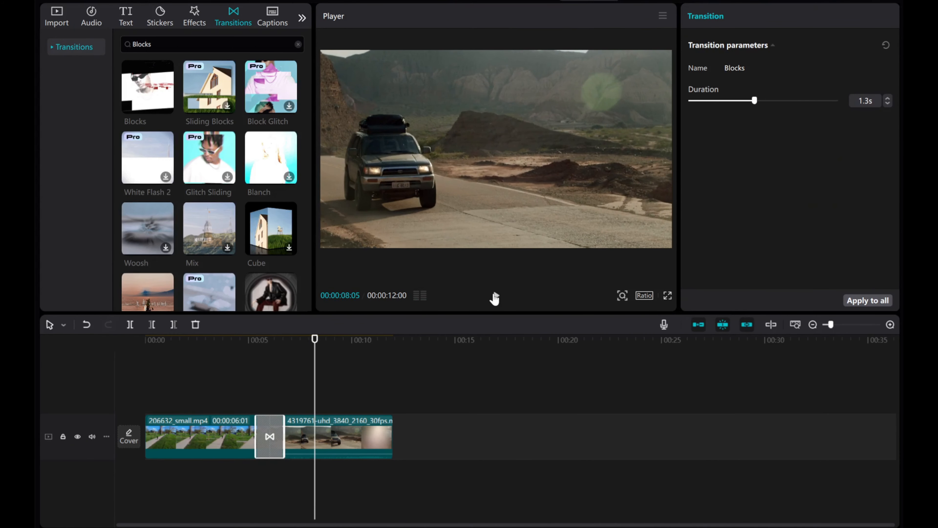
Append the portrait clip of the man after the car clip and apply the Blocks transition to all clips.
left_click(57, 16)
left_click_drag(156, 190, 413, 437)
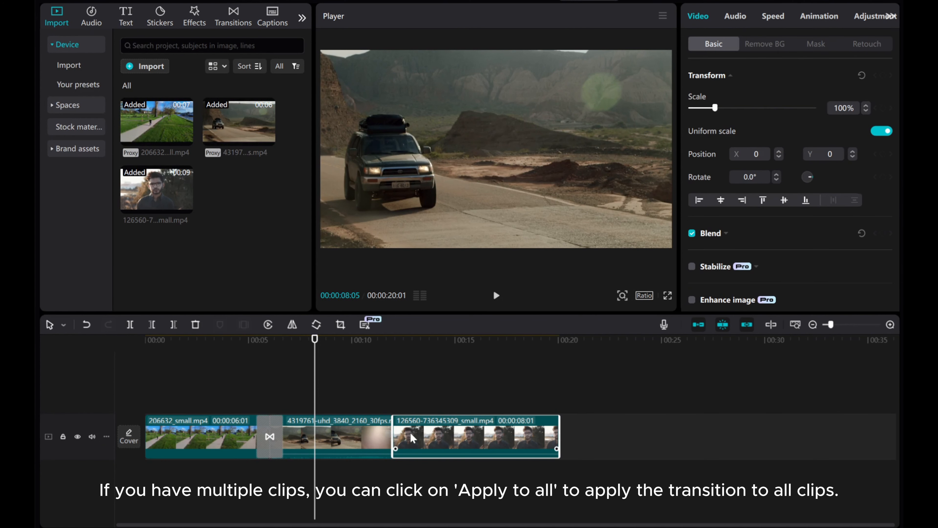
left_click(277, 430)
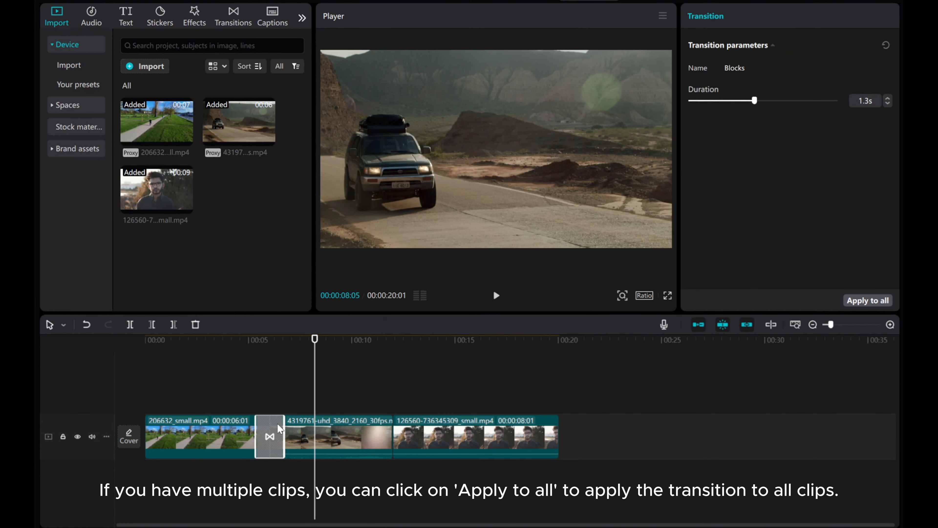
left_click(870, 301)
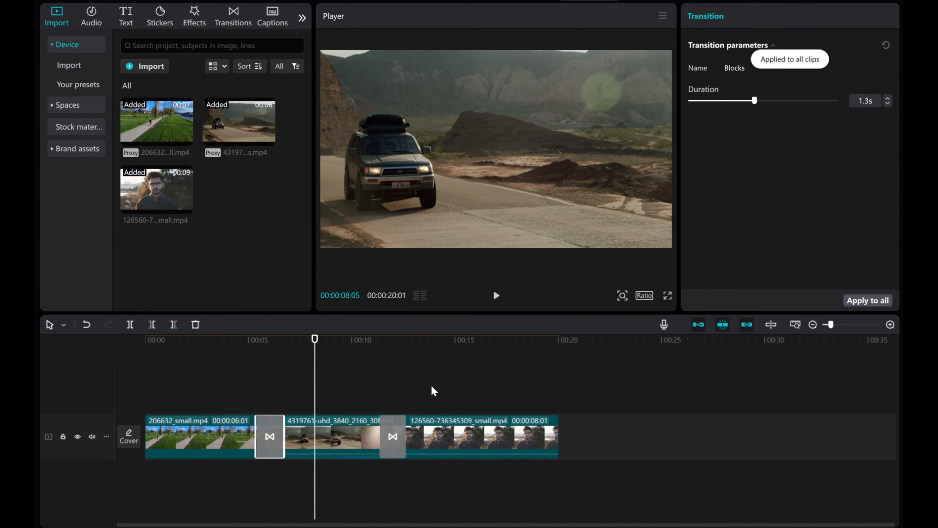
Play the transition between the car clip and the portrait clip.
left_click_drag(314, 407, 363, 407)
left_click(495, 296)
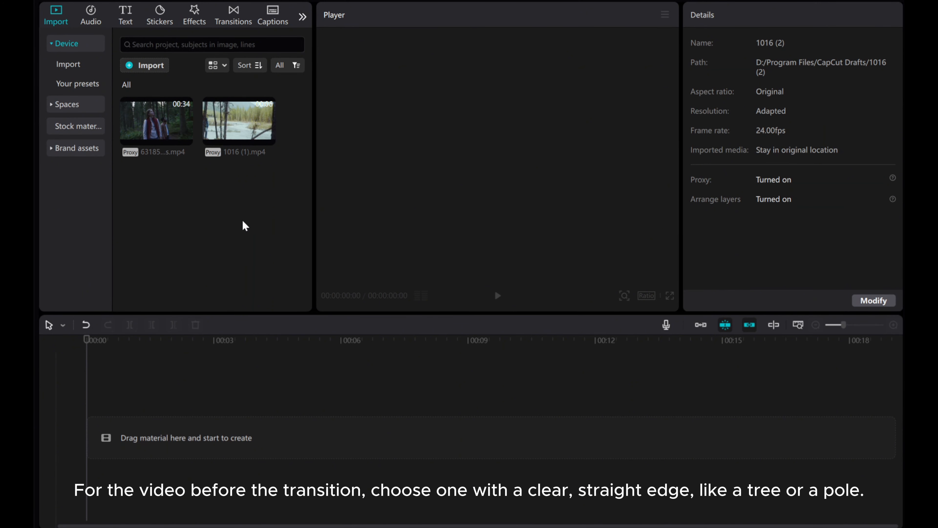
Place the river clip 1016 (1).mp4 on the timeline and move the playhead to 00:00:00:15, where the tree's outer edge enters the frame.
left_click(242, 124)
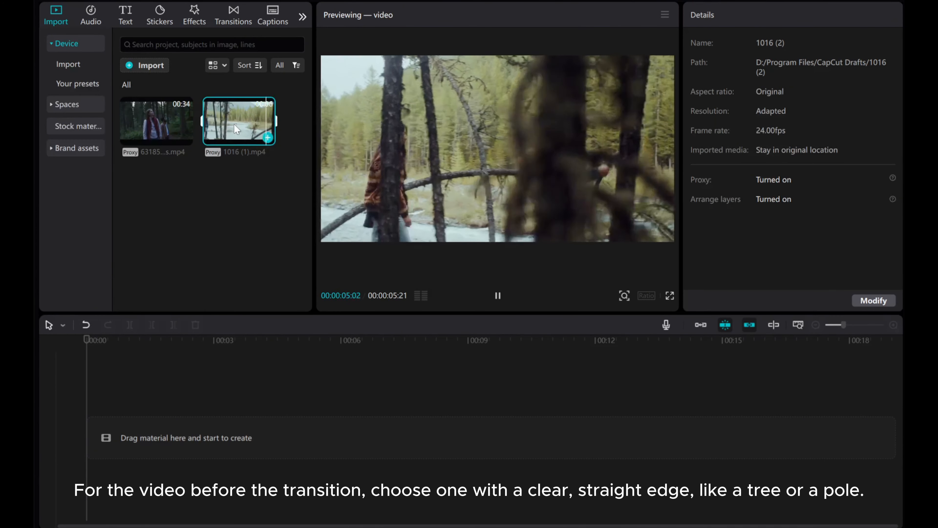
left_click_drag(251, 125, 157, 426)
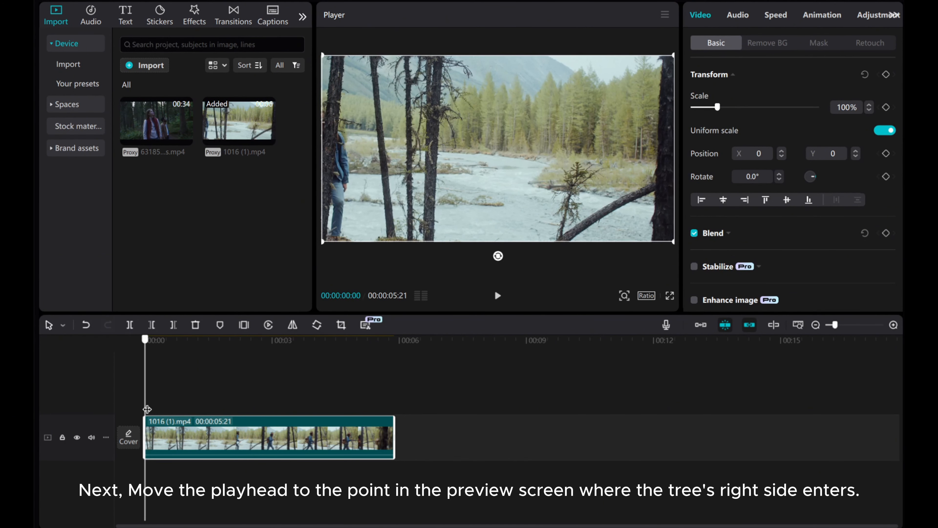
left_click_drag(145, 408, 175, 401)
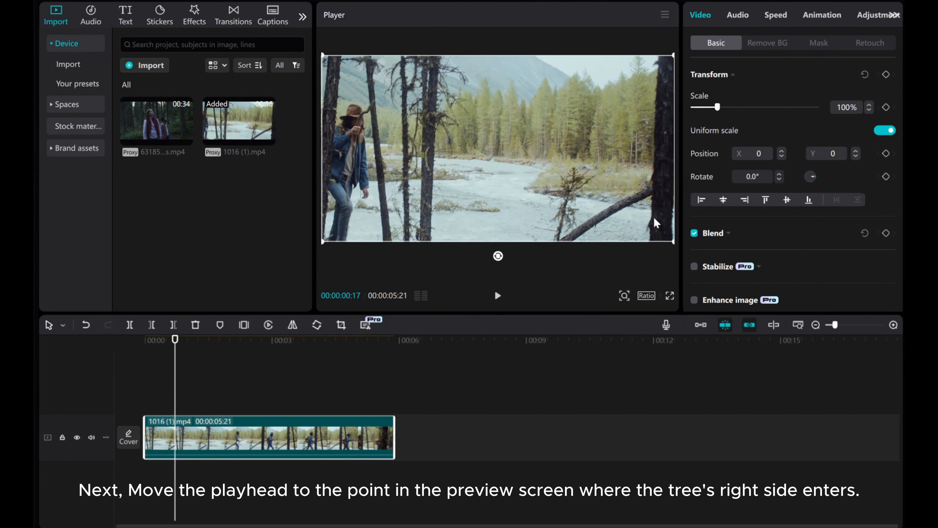
key("Left")
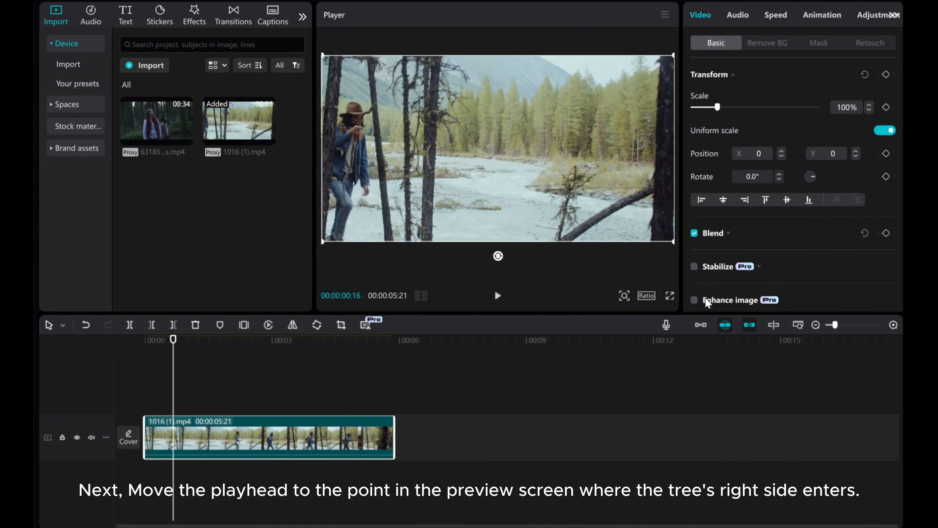
key("Left")
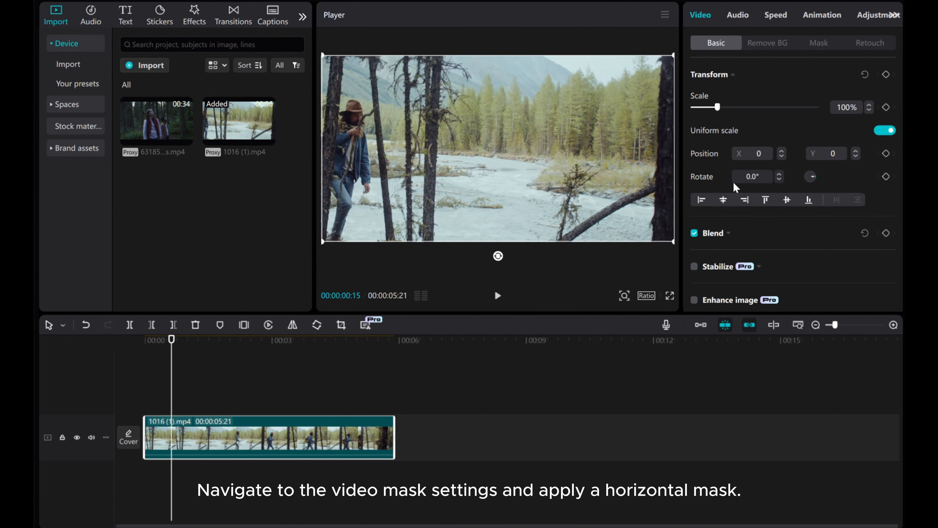
Apply a Horizontal mask at X 2047, Y 52, rotated -90° along the tree's outer edge, with feather 1 and a mask keyframe.
left_click(820, 42)
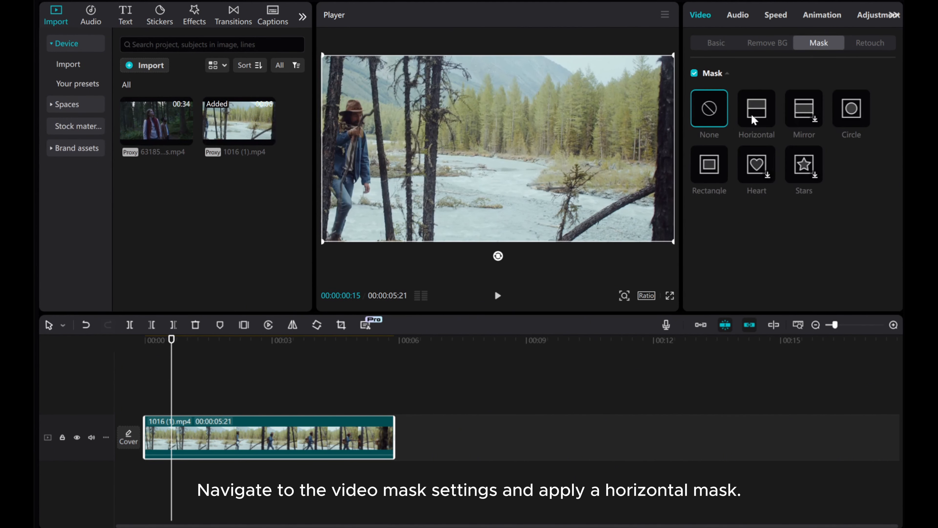
left_click(756, 124)
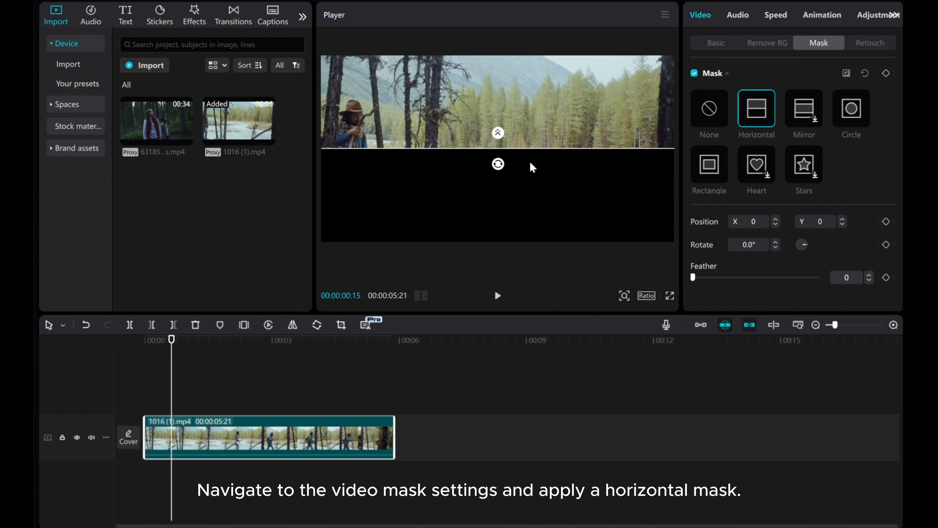
left_click_drag(498, 168, 683, 173)
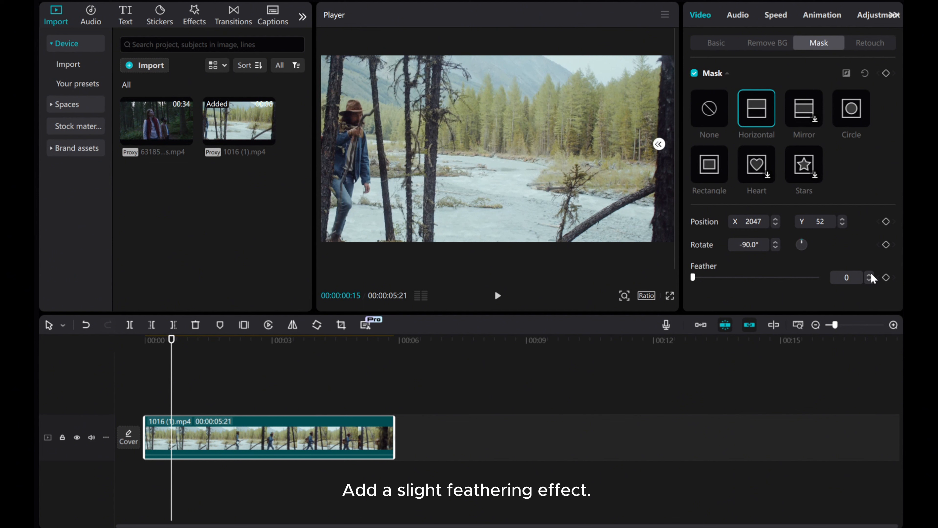
left_click(885, 74)
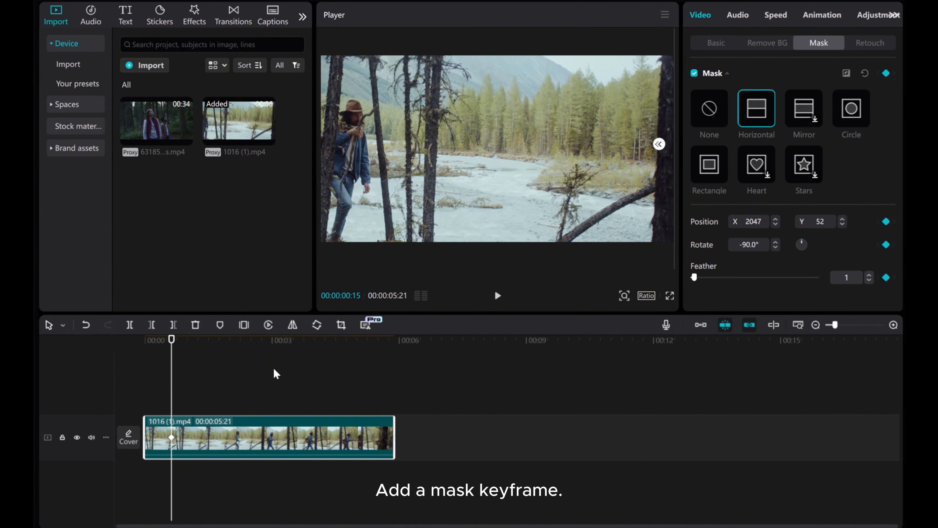
At 00:00:00:21, move the mask line onto the tree's outer edge at X 1939, Y 38 and rotate it to -88°.
left_click_drag(174, 393, 183, 394)
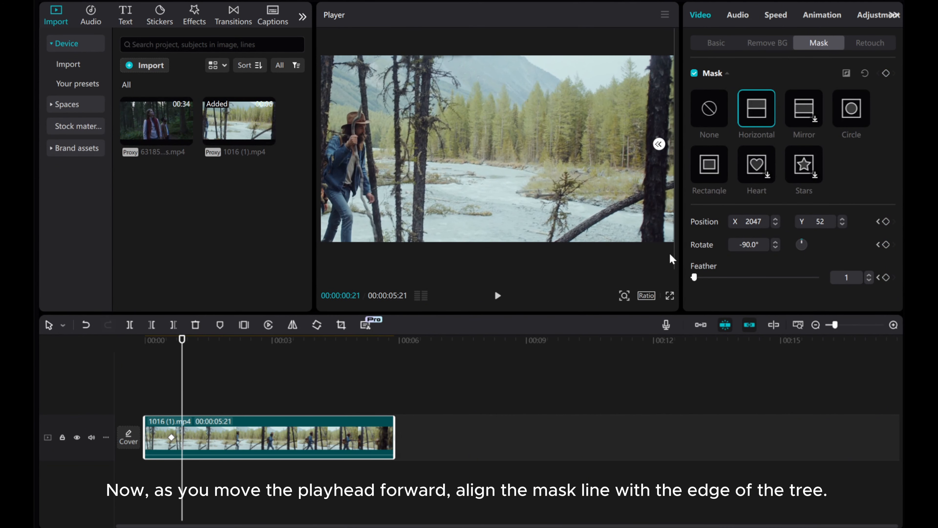
left_click_drag(670, 254, 661, 247)
left_click(776, 243)
left_click(776, 244)
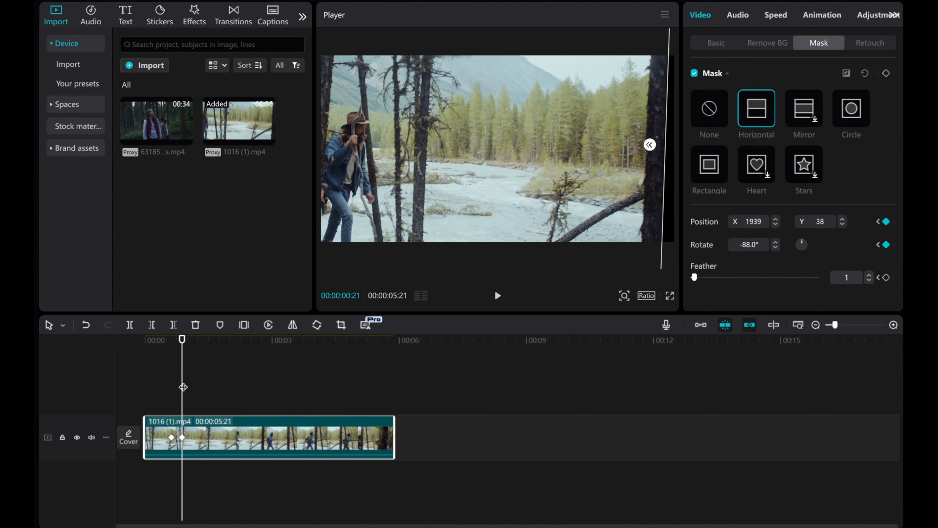
Keep the mask line on the moving tree's edge with successive position keyframes, starting with X 1836 at 00:00:01:01.
left_click_drag(184, 386, 189, 384)
left_click_drag(665, 227, 656, 228)
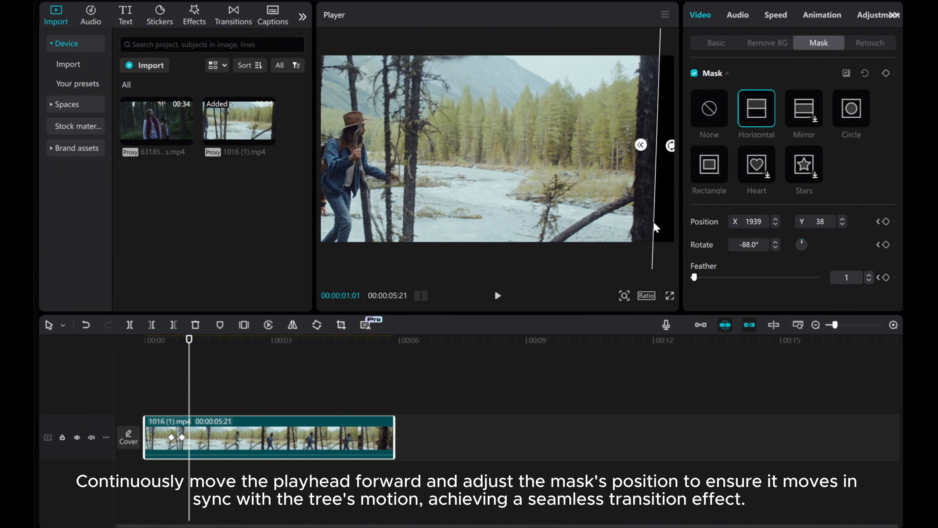
left_click_drag(189, 403, 196, 403)
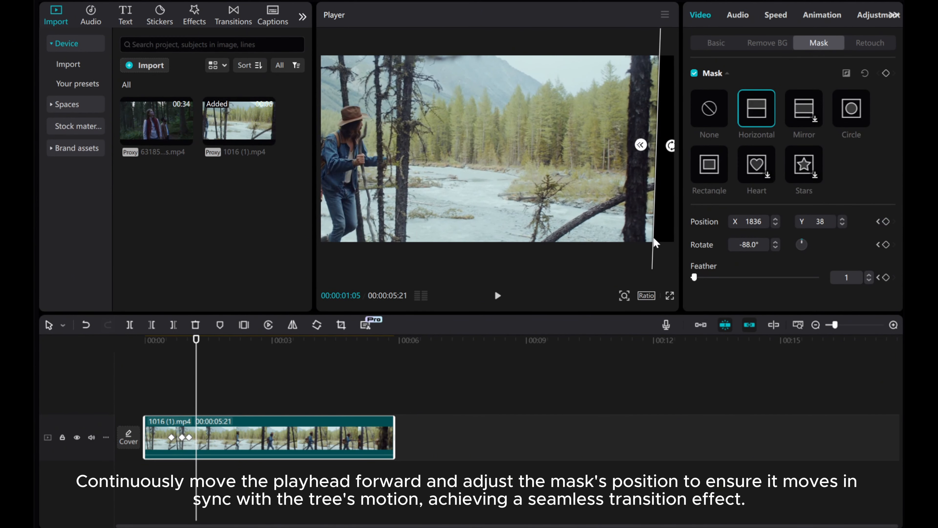
left_click_drag(653, 240, 644, 239)
left_click_drag(196, 403, 205, 403)
left_click_drag(644, 203, 633, 203)
left_click_drag(205, 403, 216, 403)
left_click_drag(632, 229, 620, 232)
left_click_drag(216, 403, 224, 403)
left_click_drag(620, 217, 594, 207)
Advance frame by frame to 00:00:04:12, keyframing the mask along the tree's edge until X -357, Y -225, and fine-tune its rotation.
key("Right")
key("Right")
key("Right")
key("Right")
key("Right")
key("Right")
key("Right")
key("Right")
key("Right")
key("Right")
left_click_drag(594, 208, 467, 194)
key("Right")
key("Right")
key("Right")
key("Right")
key("Right")
left_click(775, 247)
key("Right")
key("Right")
key("Right")
key("Right")
key("Right")
key("Right")
key("Right")
key("Right")
key("Right")
key("Right")
key("Right")
key("Right")
key("Right")
key("Right")
key("Right")
key("Right")
key("Right")
key("Right")
key("Right")
key("Right")
key("Right")
key("Right")
key("Right")
key("Right")
key("Right")
key("Right")
key("Right")
key("Right")
key("Right")
key("Right")
key("Right")
key("Right")
key("Right")
key("Right")
key("Right")
key("Right")
key("Right")
key("Right")
key("Right")
key("Right")
left_click(774, 247)
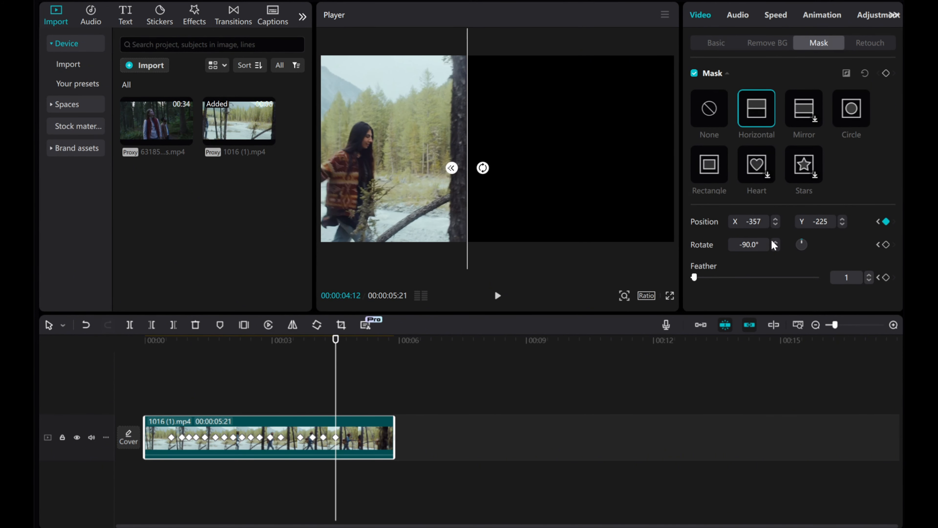
left_click(774, 242)
Continue keyframing the mask along the tree's edge up to 00:00:05:18, reaching X -1798, Y -277 with a rotation of -88°.
left_click_drag(335, 383, 348, 382)
left_click_drag(467, 217, 447, 218)
left_click_drag(345, 410, 351, 401)
left_click_drag(447, 218, 428, 218)
left_click_drag(351, 401, 358, 400)
left_click_drag(428, 218, 409, 218)
left_click_drag(358, 400, 368, 401)
left_click_drag(409, 222, 386, 221)
left_click_drag(369, 359, 375, 359)
left_click_drag(388, 226, 372, 228)
left_click(774, 243)
left_click_drag(375, 369, 383, 369)
left_click_drag(371, 234, 345, 238)
left_click_drag(383, 370, 388, 370)
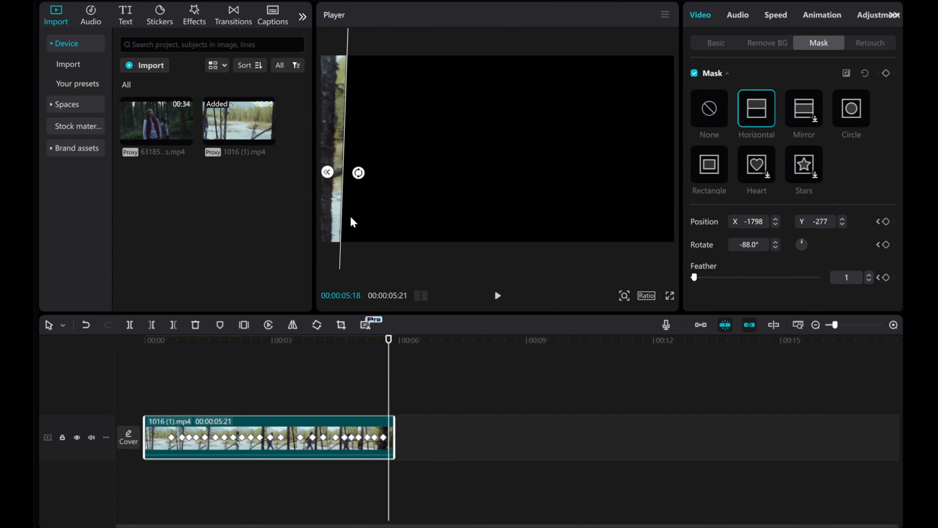
Keyframe the mask at X -2047 with feather 0 on the last frame, 00:00:05:21, and shrink the preview to show the frame's surroundings.
left_click_drag(342, 219, 330, 219)
left_click_drag(388, 369, 394, 370)
left_click_drag(329, 209, 319, 209)
left_click(868, 280)
left_click(624, 296)
left_click(584, 315)
left_click(360, 64)
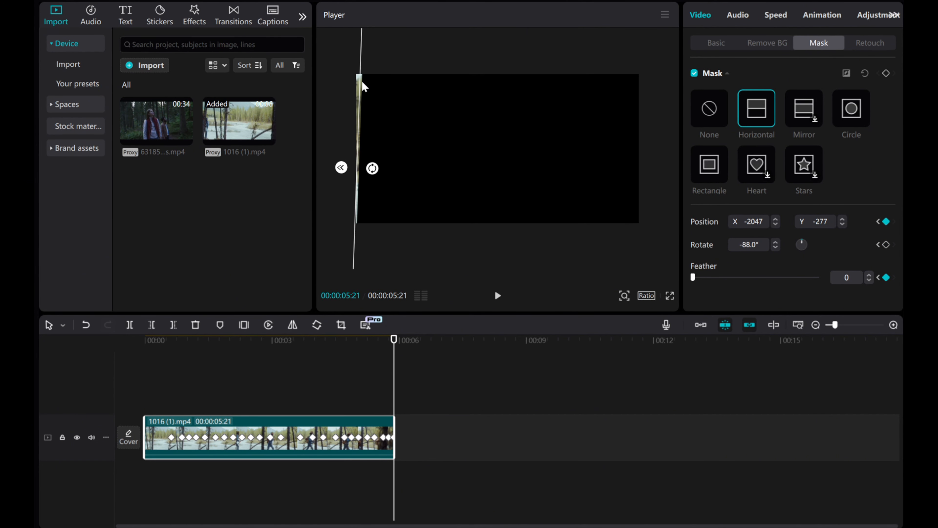
Push the mask fully outside the frame at 00:00:05:21 to about X -2139, Y -289 with rotation -90°, undoing the stray adjustments.
left_click_drag(362, 81, 362, 82)
left_click(755, 222)
key("BackSpace")
type("1")
left_click(775, 247)
left_click(775, 247)
left_click_drag(351, 168, 358, 168)
key("ctrl+z")
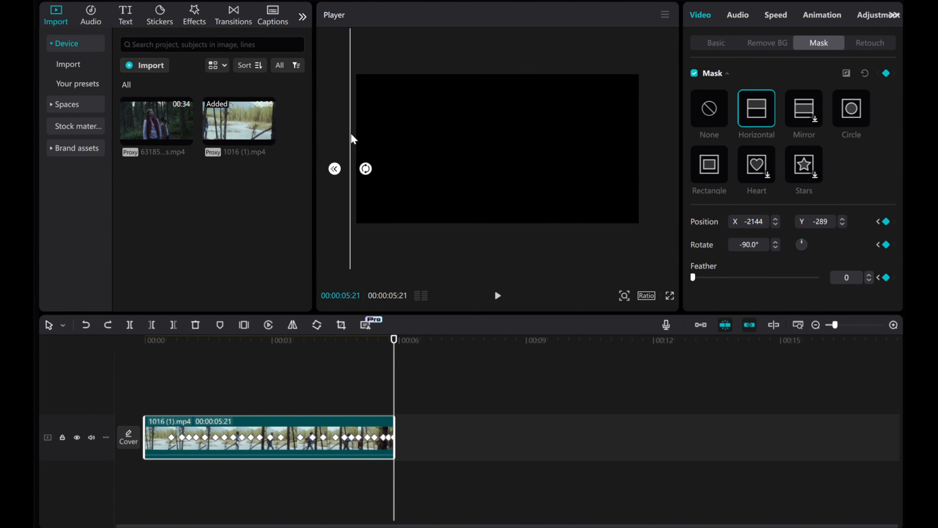
left_click_drag(351, 135, 359, 135)
key("ctrl+z")
left_click_drag(757, 222, 763, 276)
key("ctrl+z")
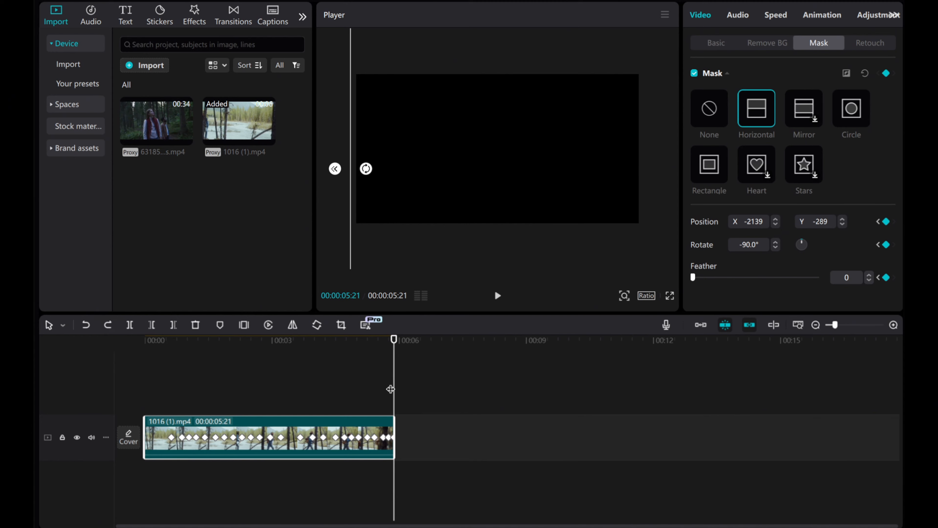
left_click(497, 296)
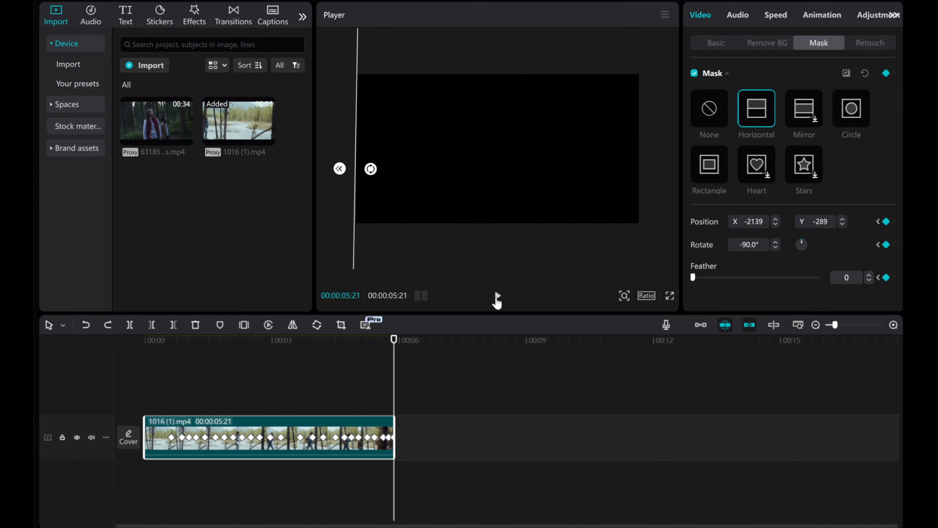
Move the masked river clip to an upper track and place the 6318572-uhd_4096_2160_25fps.mp4 forest clip beneath it at 00:00:00:00.
left_click_drag(160, 428, 159, 394)
left_click_drag(395, 365, 35, 319)
left_click_drag(144, 118, 147, 451)
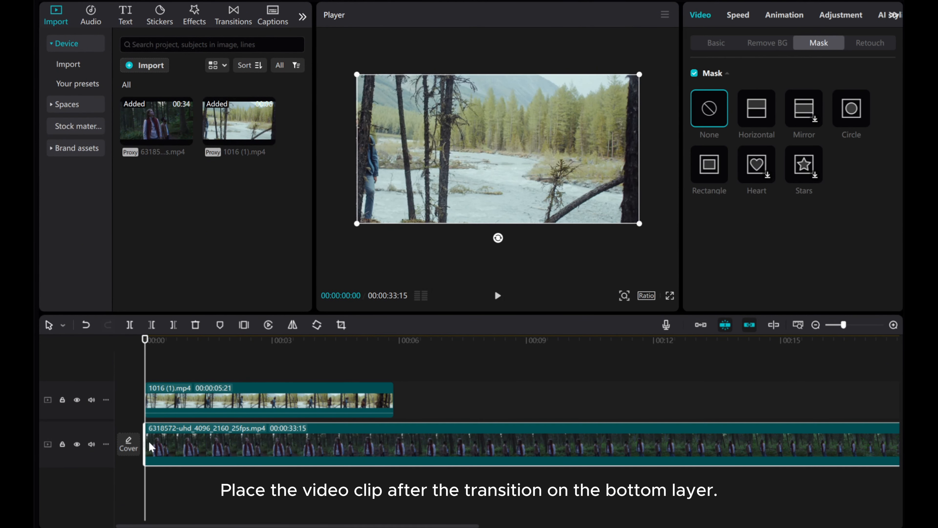
With the main track magnet off, shift the forest clip to start at the river clip's first keyframe, 00:00:00:15, and play the transition.
left_click(179, 399)
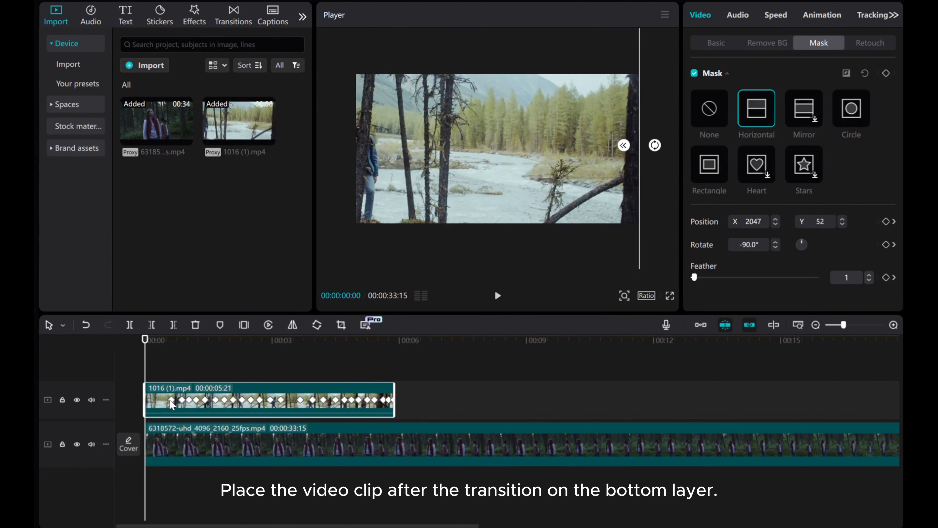
left_click(171, 404)
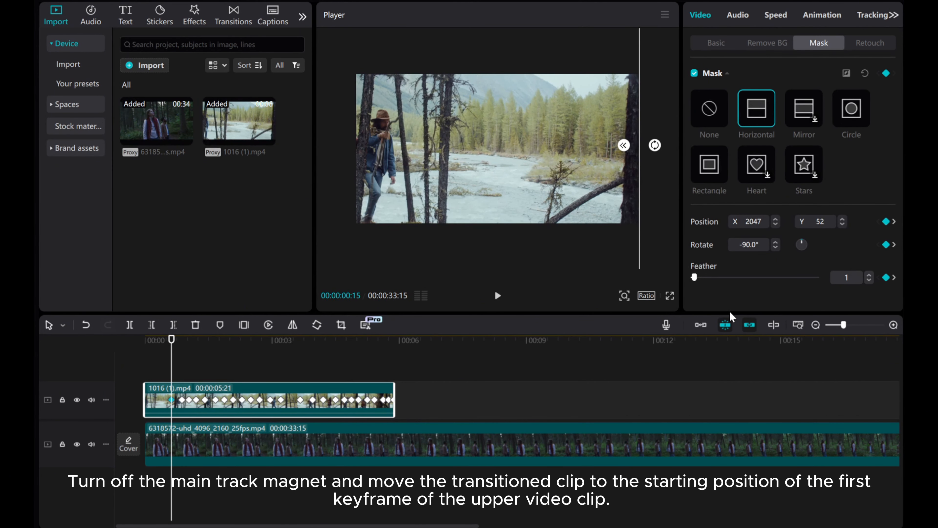
left_click(699, 325)
left_click(700, 325)
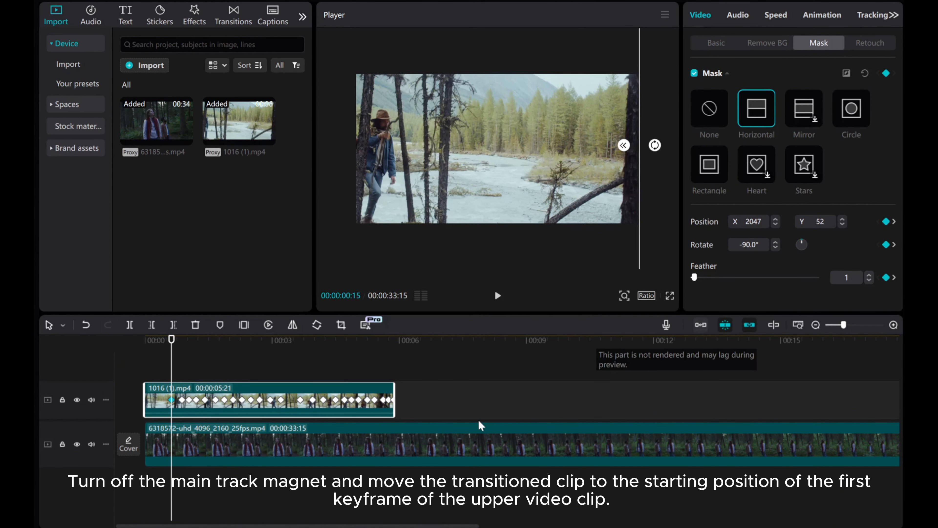
left_click_drag(193, 447, 219, 447)
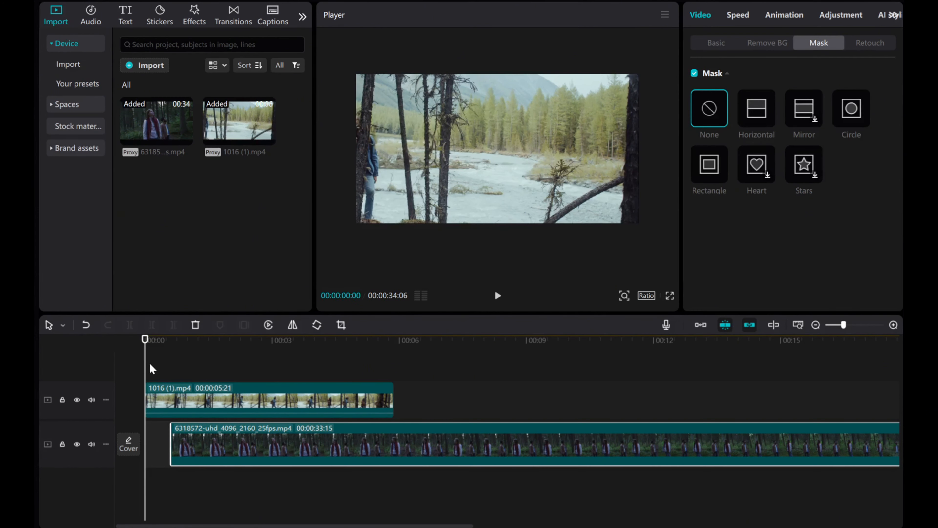
left_click(497, 295)
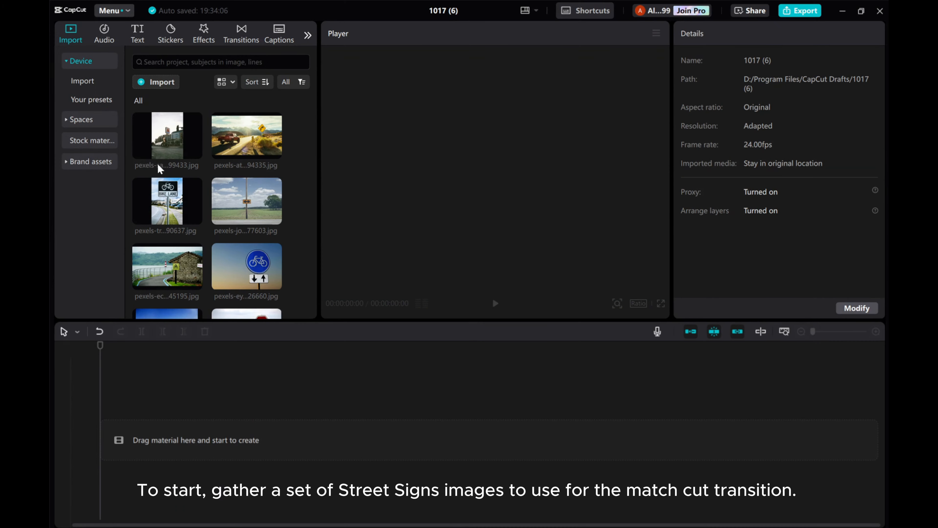
Preview the imported street-sign images in the new project's media library for the match cut transition.
left_click(168, 142)
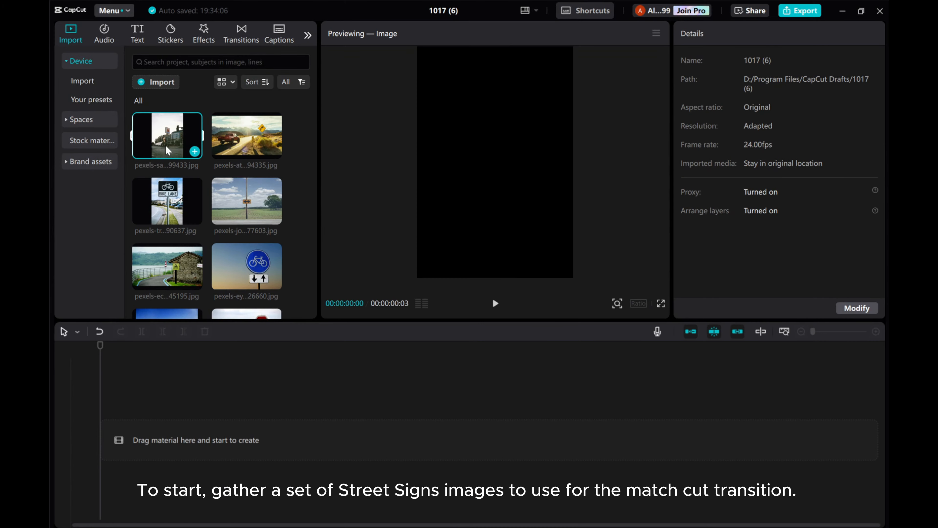
left_click(251, 138)
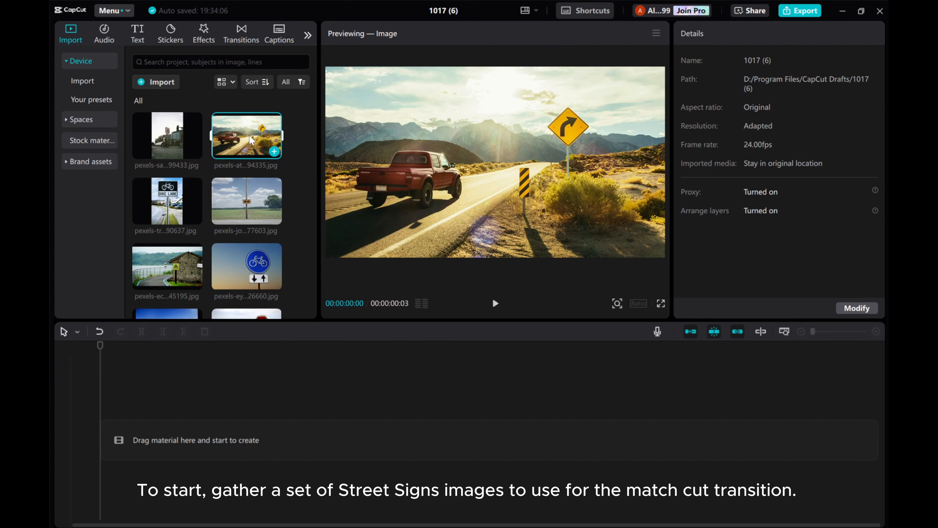
left_click(180, 202)
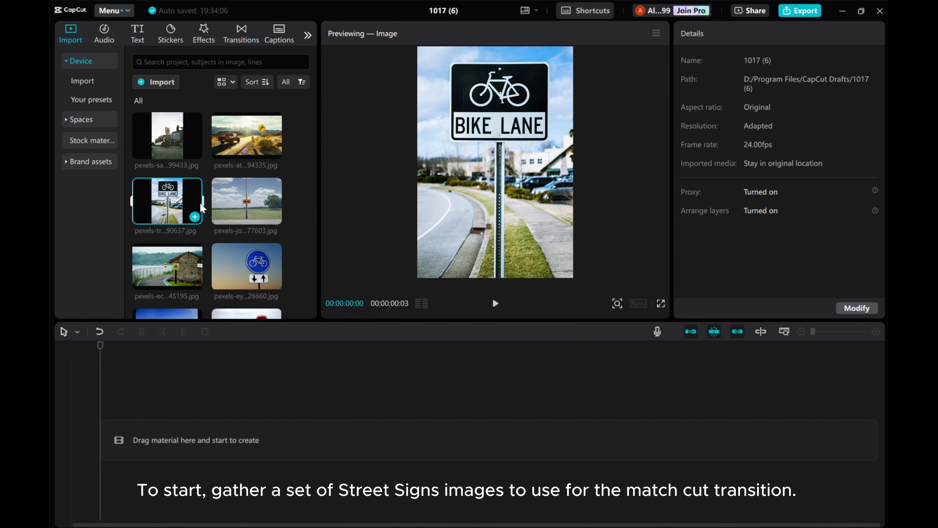
left_click(246, 201)
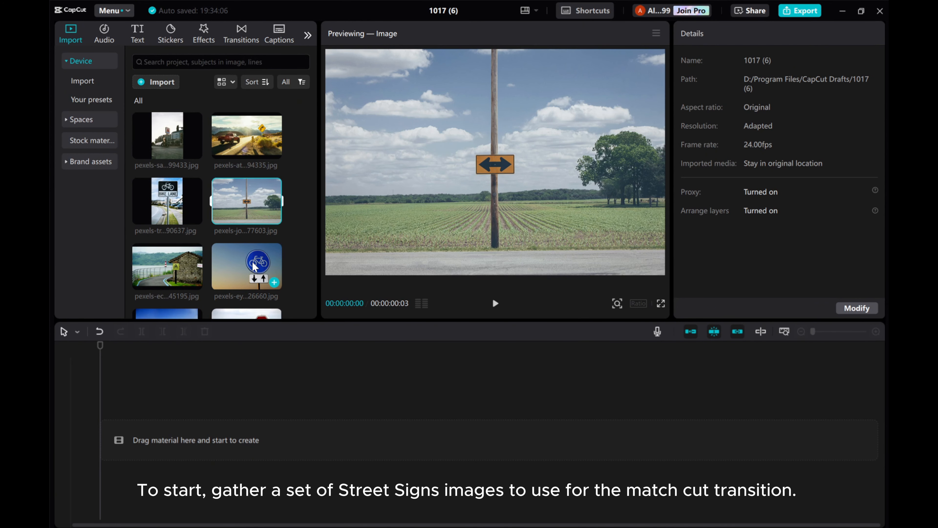
left_click(254, 266)
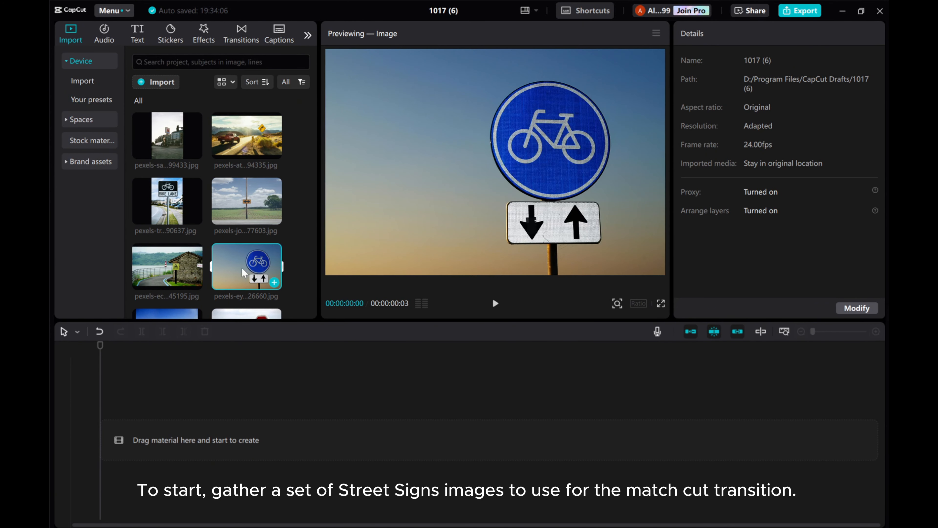
left_click(174, 274)
scroll(175, 273, "down", 2)
left_click(246, 279)
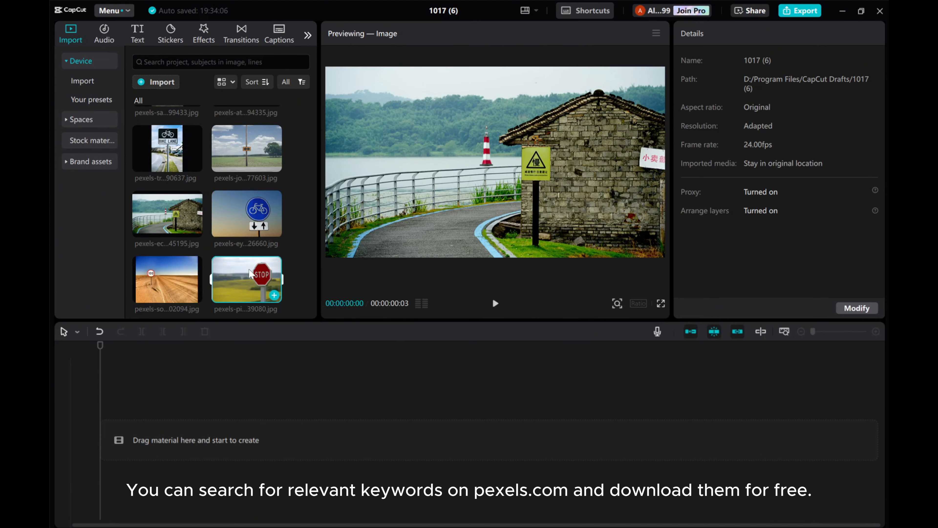
left_click(162, 266)
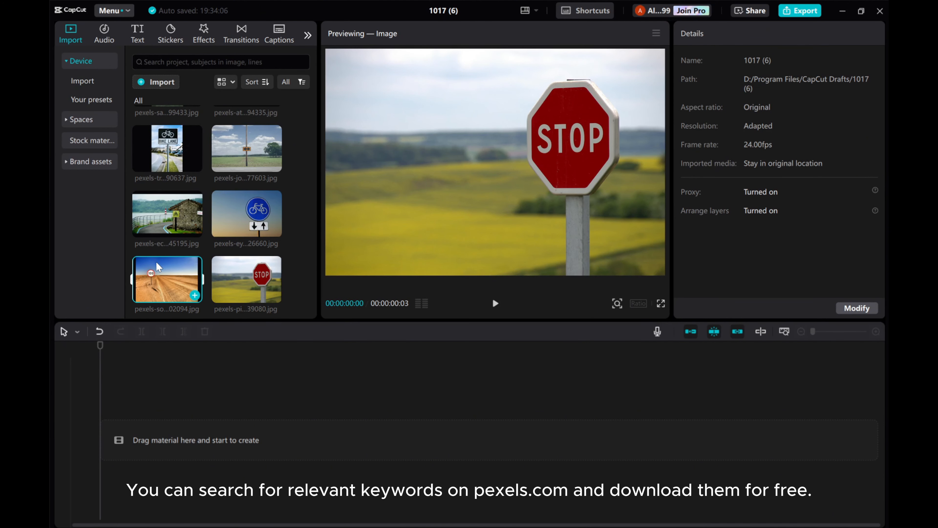
scroll(178, 251, "down", 3)
left_click(180, 239)
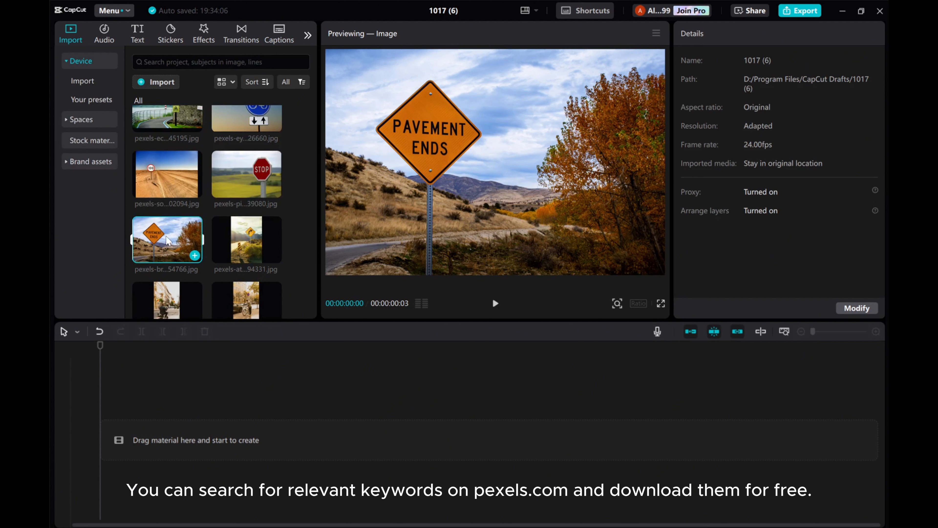
scroll(180, 238, "up", 3)
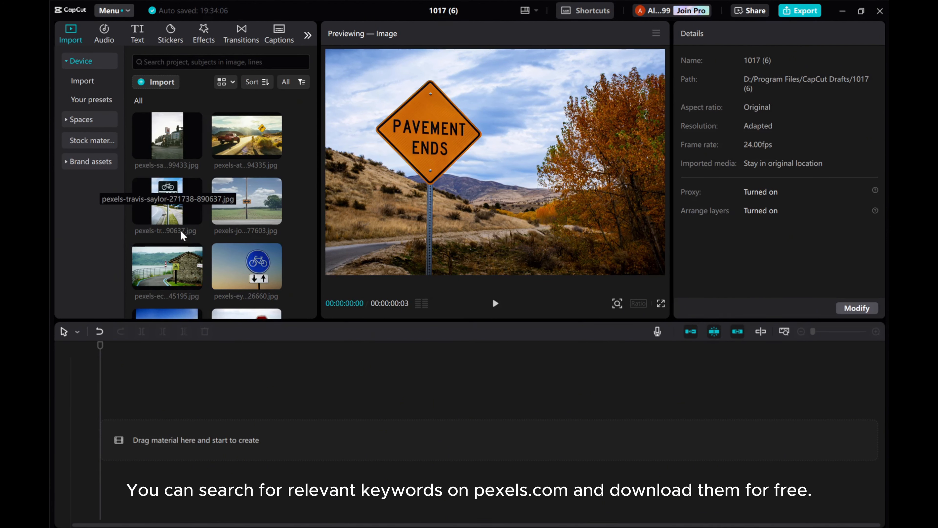
mouse_move(185, 218)
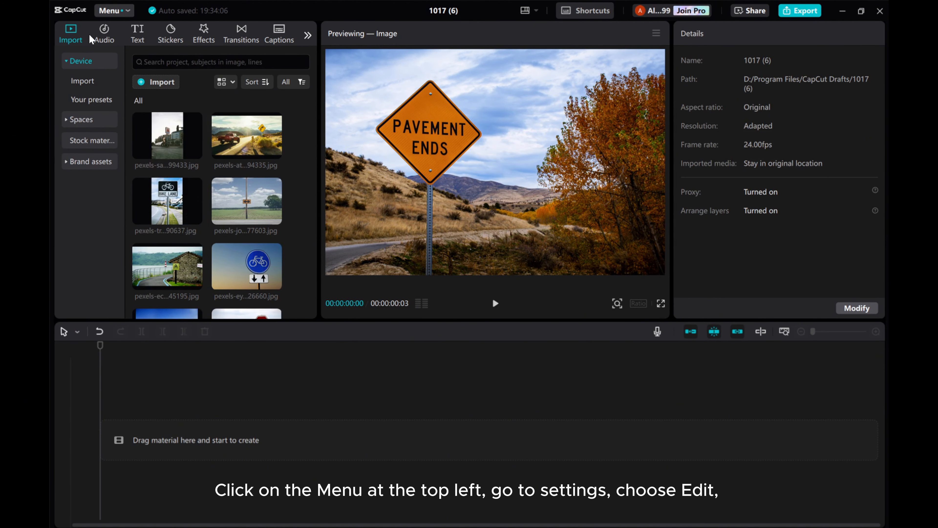
Set the default image duration to 0.1 s in the Edit settings and save.
left_click(110, 11)
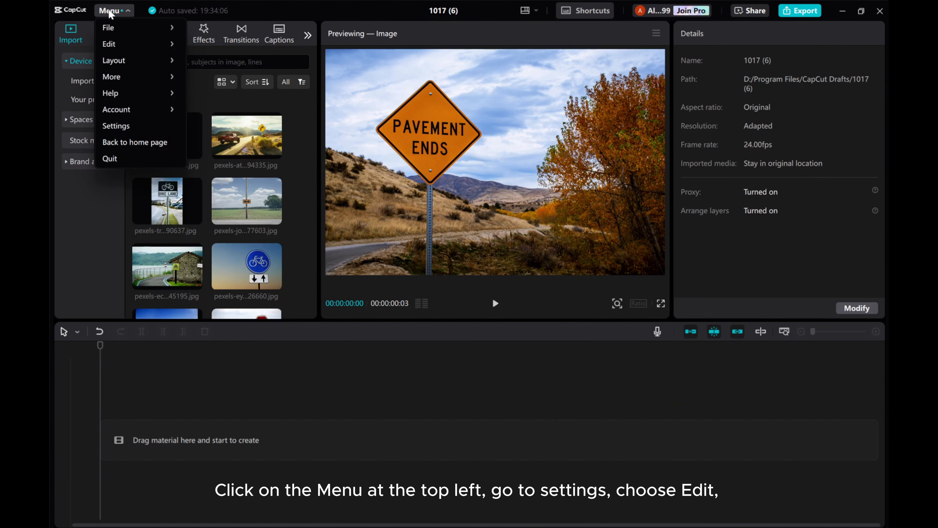
left_click(134, 127)
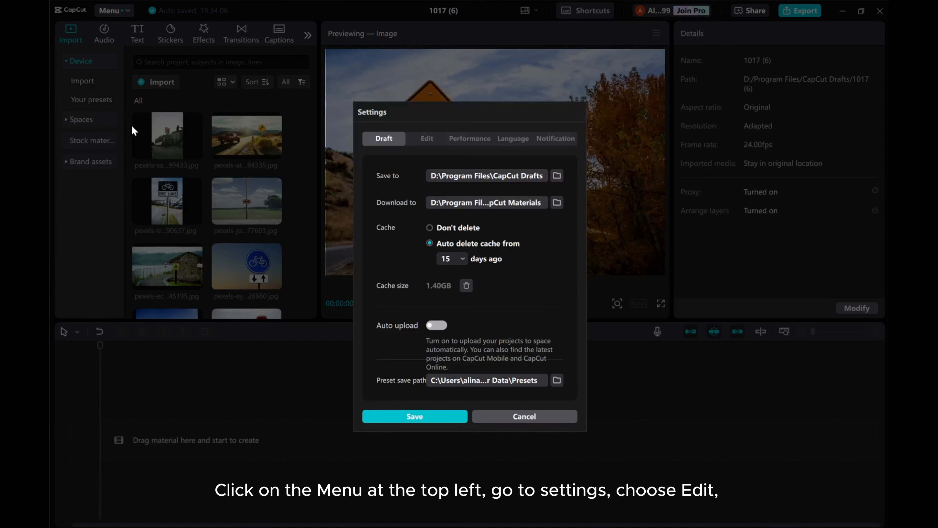
left_click(425, 138)
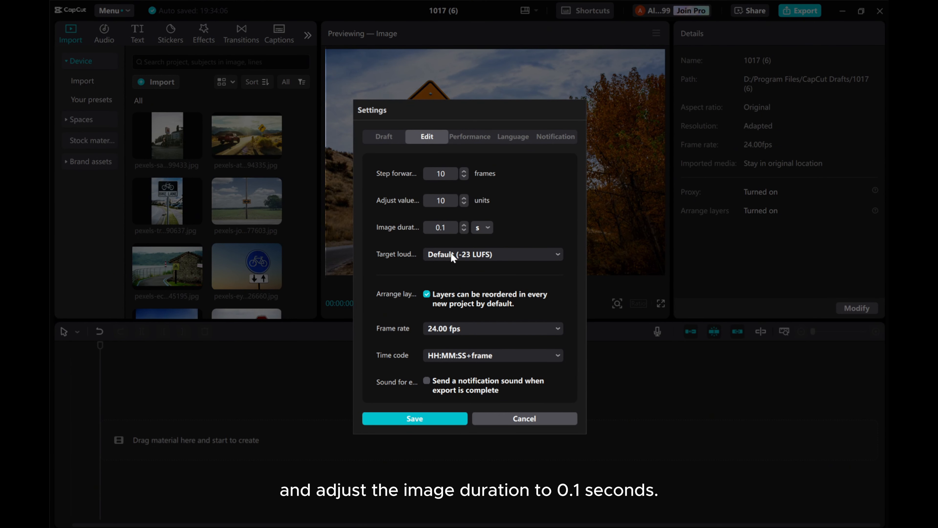
left_click(411, 419)
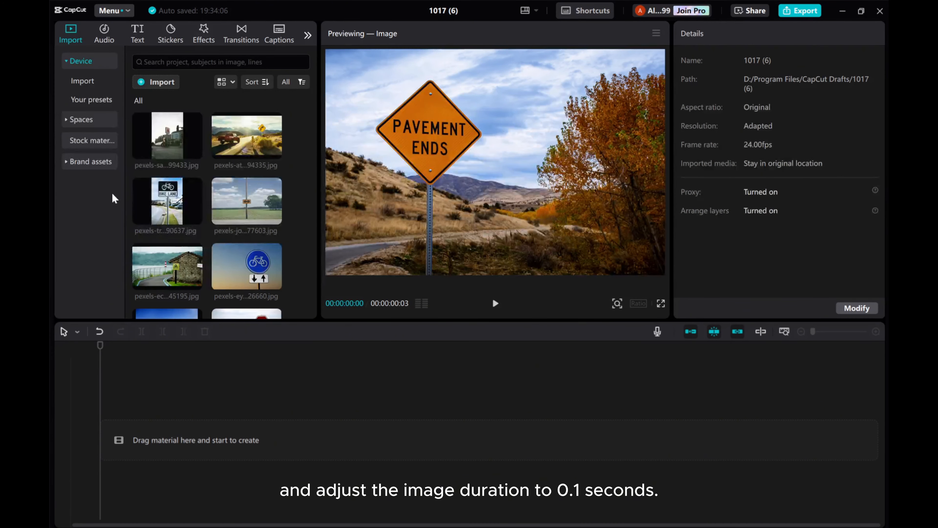
Select all imported street-sign images, from the first through bus-sign.png, and place them on the timeline.
left_click(167, 148)
scroll(222, 240, "down", 10)
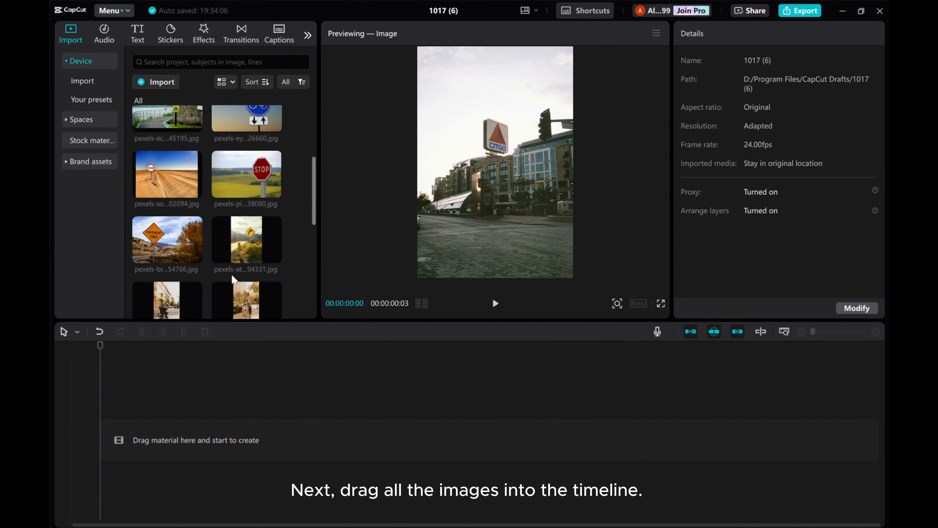
scroll(235, 281, "down", 2)
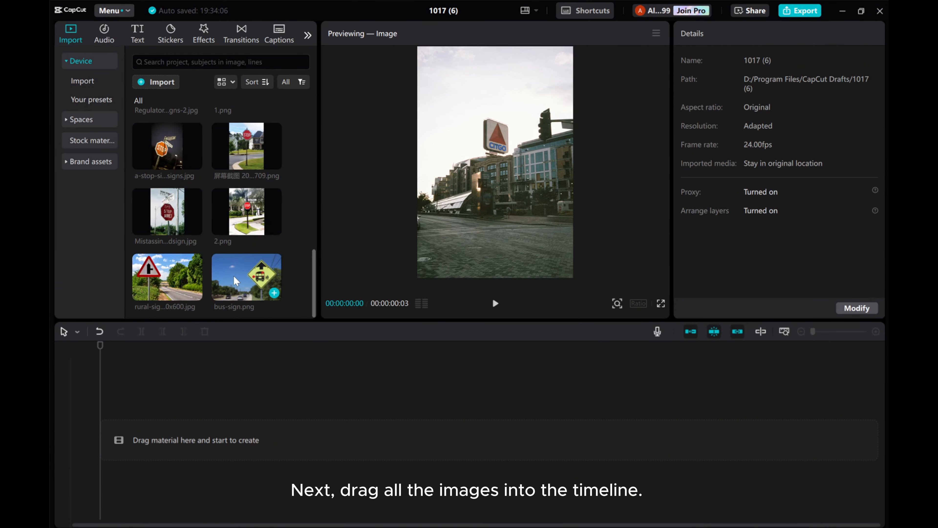
left_click(239, 290, "shift")
left_click_drag(238, 290, 180, 455)
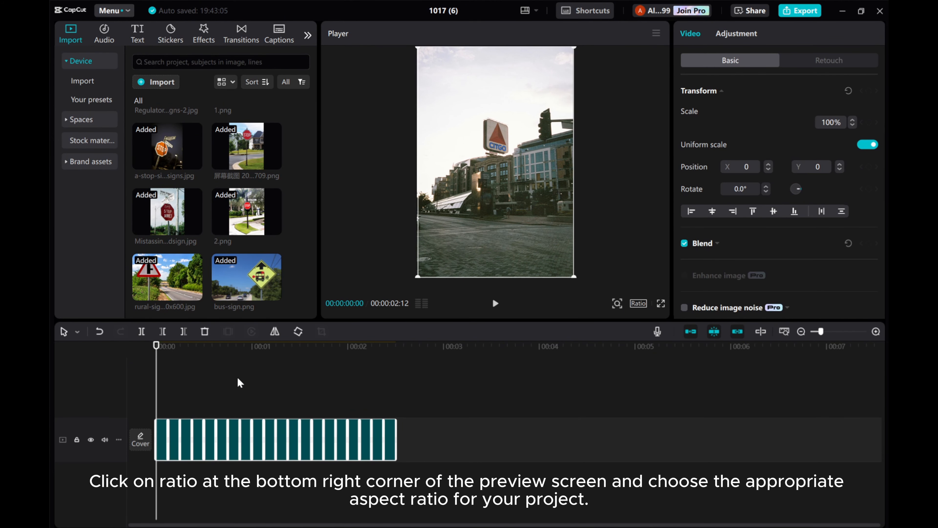
Set the project's aspect ratio to 9:16 and enlarge the timeline view of the photo clips.
left_click(638, 302)
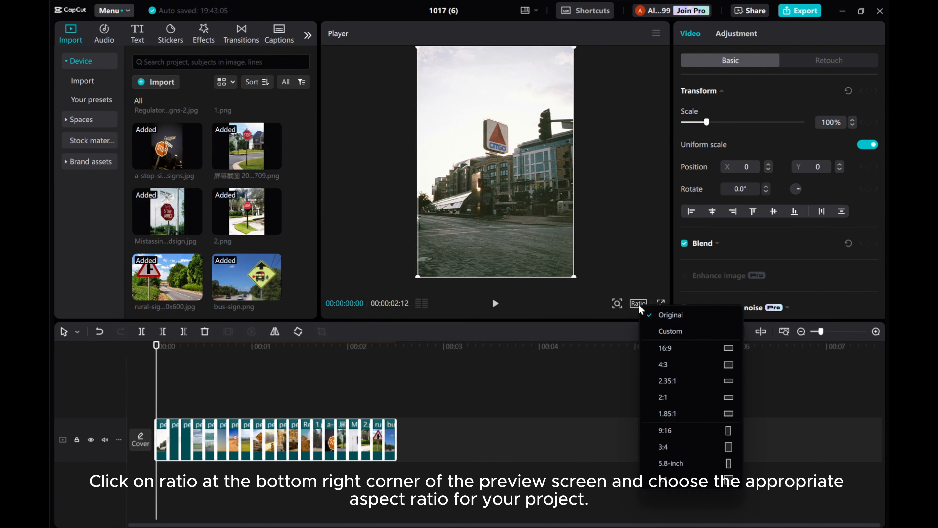
left_click(664, 430)
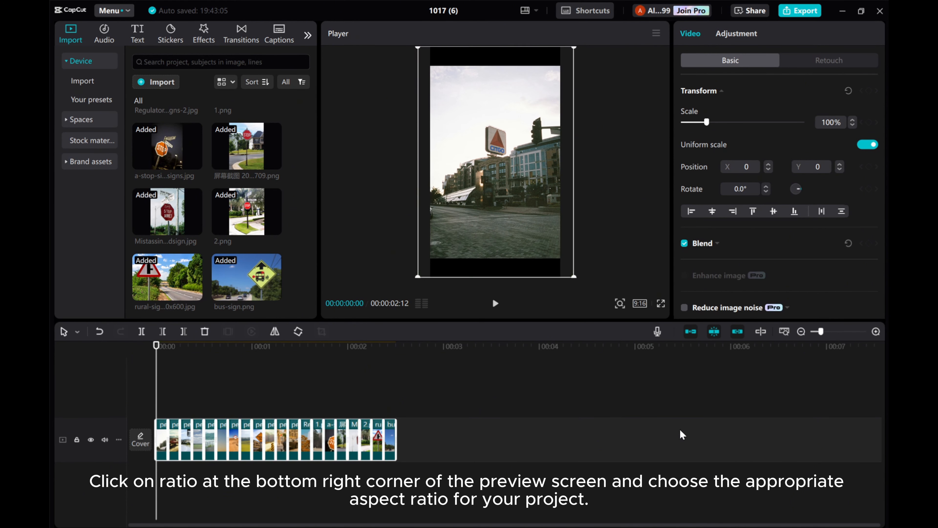
left_click(875, 331)
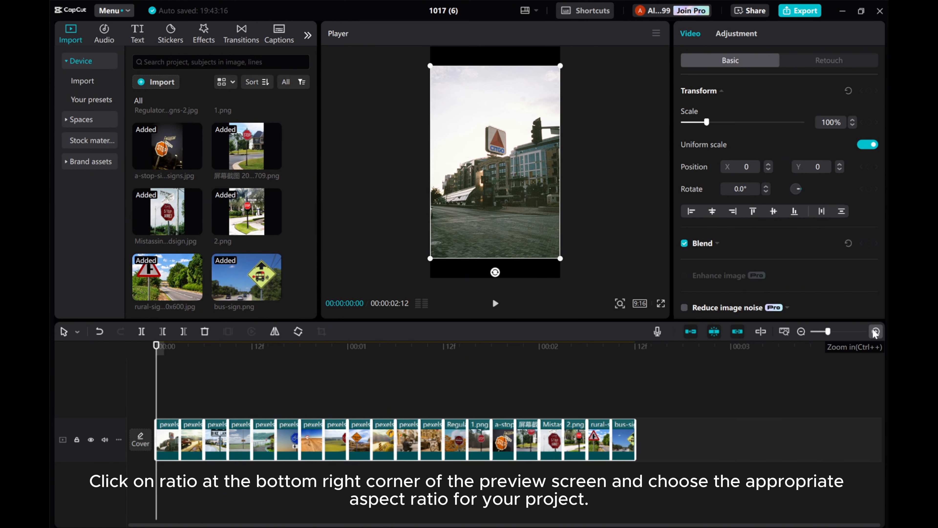
Copy the BIKE LANE photo as the alignment reference and paste it on a new upper track at 00:00:00:08.
left_click(166, 443)
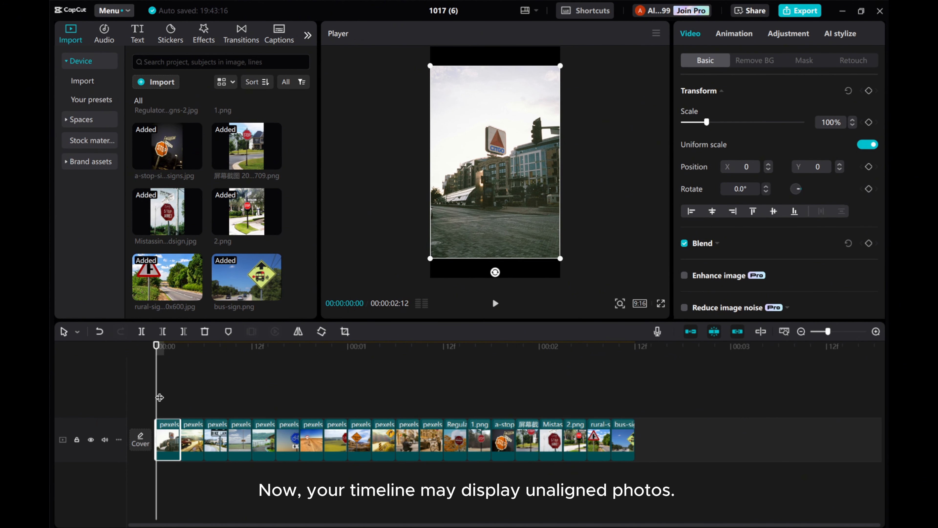
left_click_drag(158, 398, 217, 407)
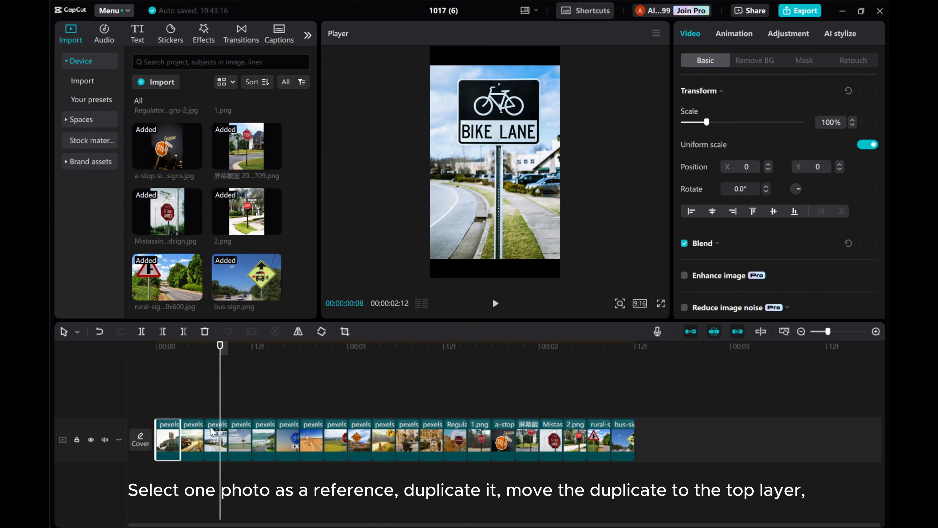
left_click(214, 439)
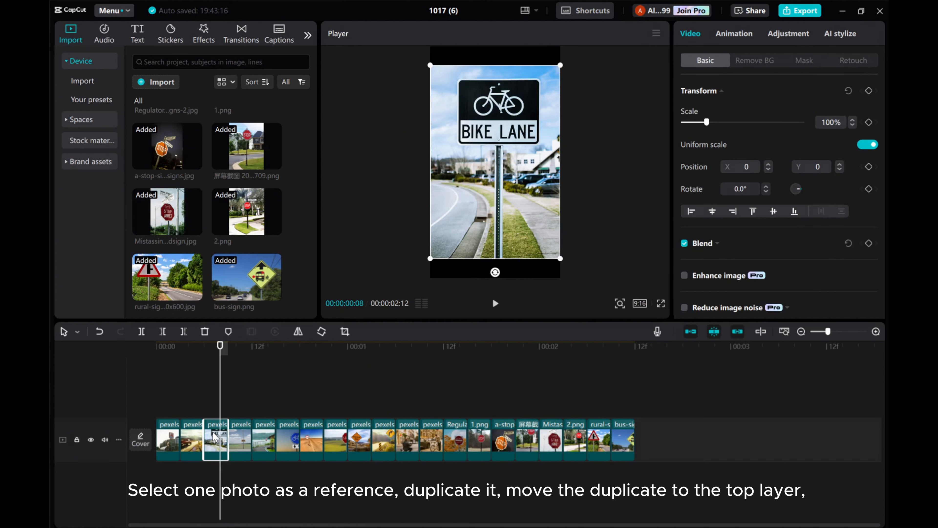
right_click(219, 438)
left_click(229, 140)
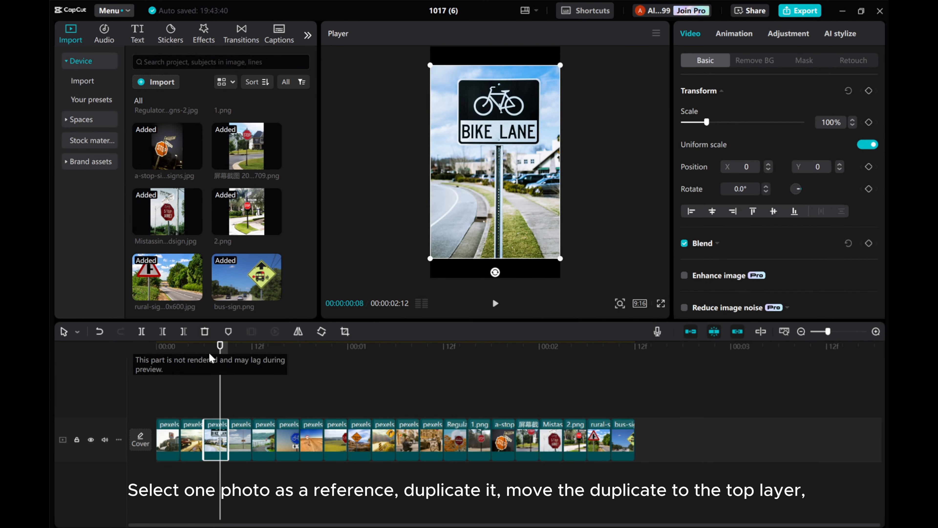
right_click(223, 391)
left_click(240, 400)
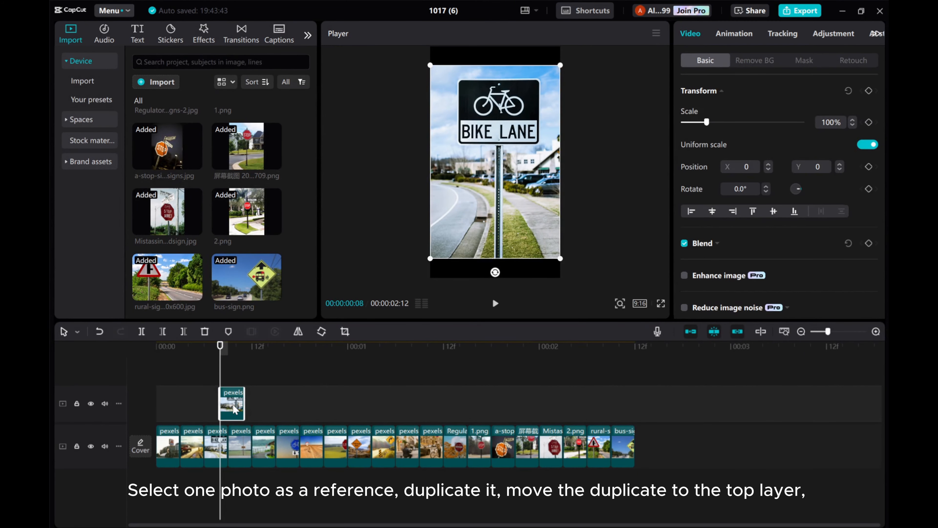
Extend the pasted BIKE LANE photo over the entire image sequence, 00:00:02:12 long, and lower its opacity to 40%.
left_click_drag(220, 400, 155, 401)
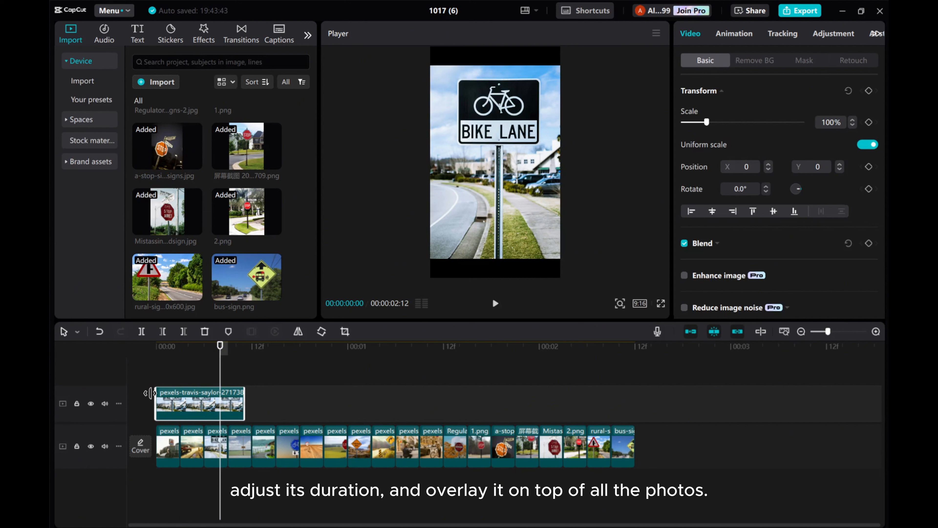
left_click_drag(245, 403, 634, 403)
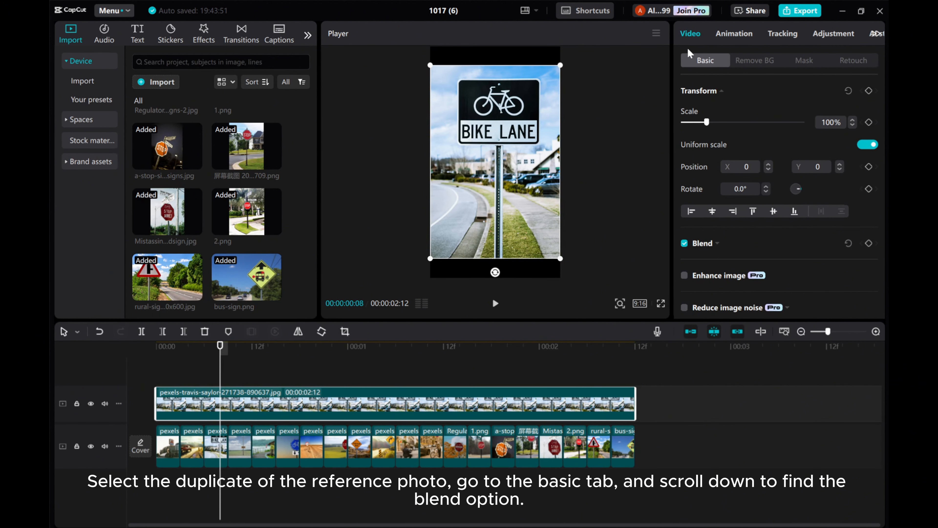
scroll(723, 243, "down", 2)
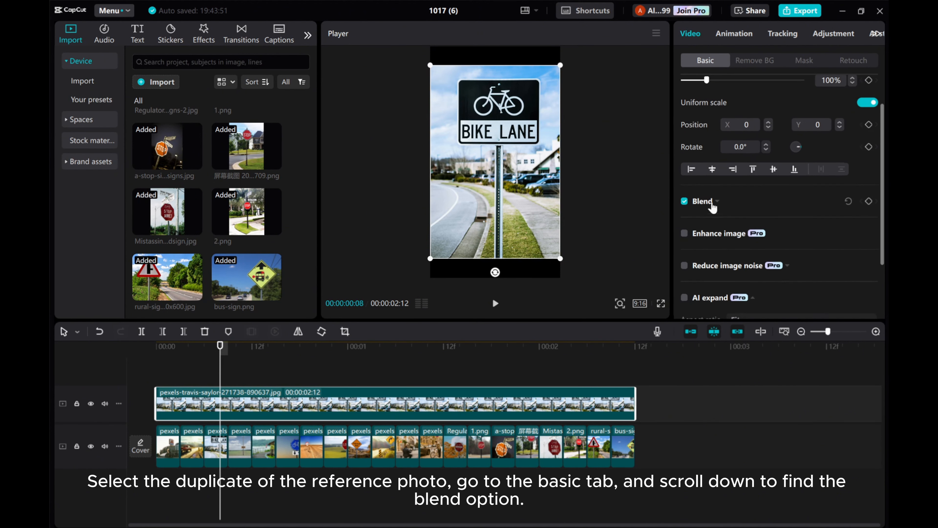
left_click(719, 201)
left_click_drag(802, 255, 732, 255)
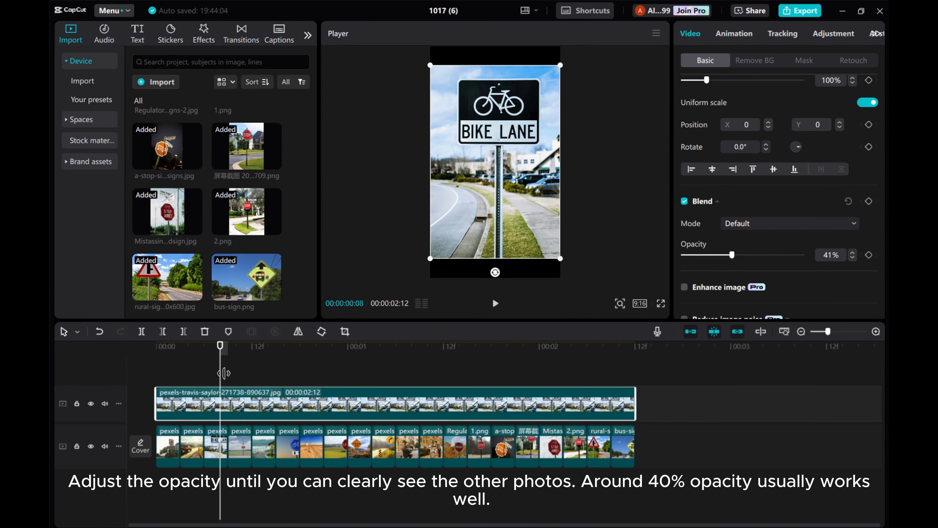
Scale the BIKE LANE overlay to 119% so it fills the frame, and lock its track.
left_click_drag(224, 374, 174, 386)
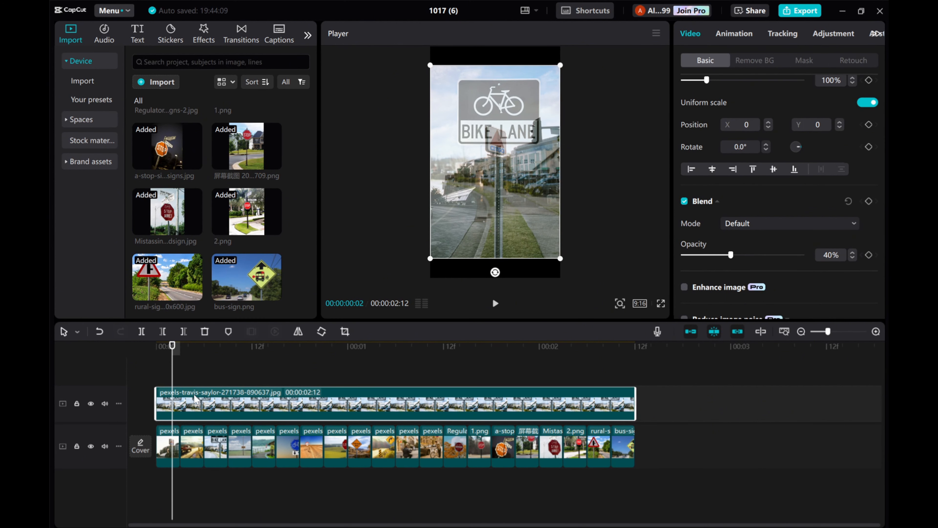
left_click_drag(430, 259, 418, 276)
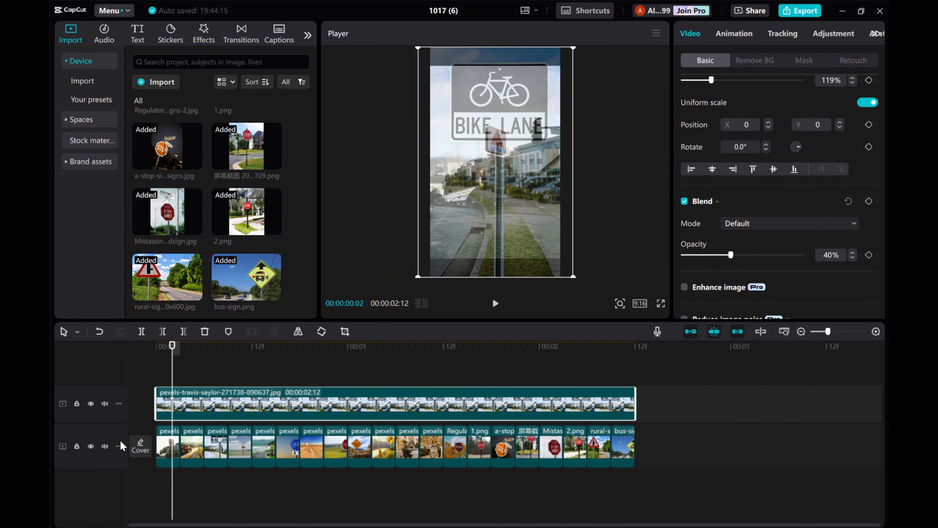
left_click(77, 403)
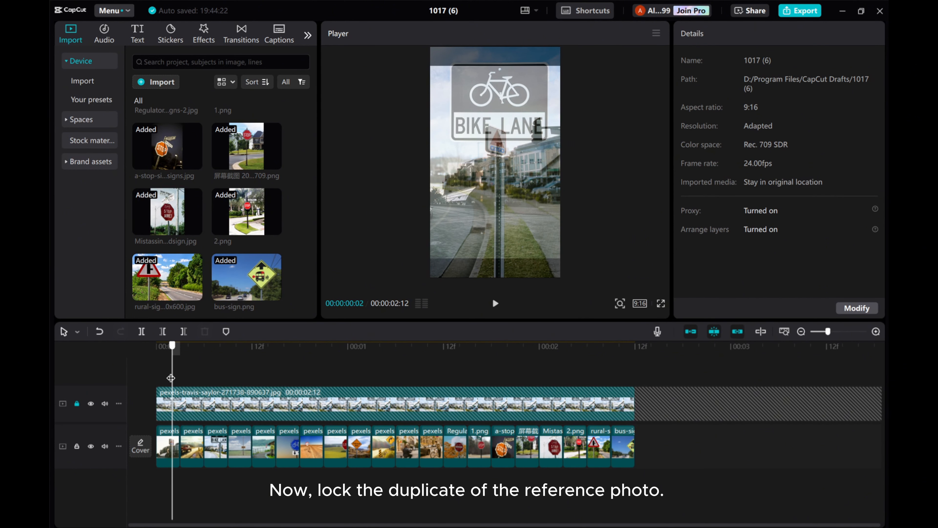
Align the first photo's CITGO sign with the BIKE LANE reference, scaling it to about 288% at position X 0, Y -92.
left_click(168, 447)
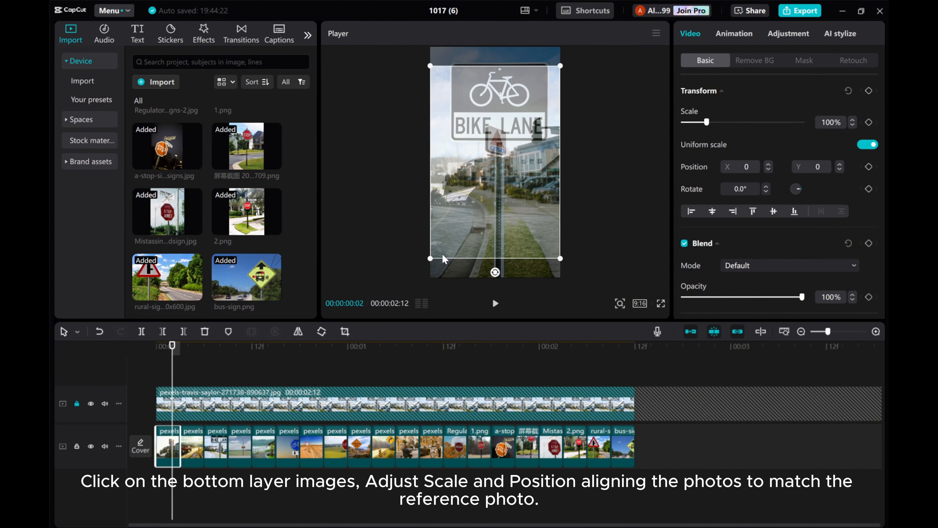
left_click_drag(431, 259, 264, 317)
left_click_drag(416, 188, 444, 181)
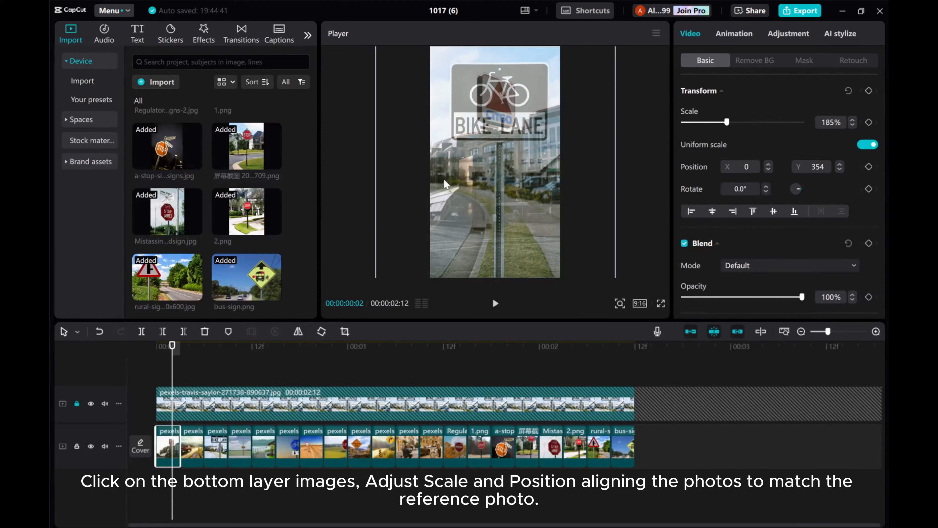
left_click_drag(729, 122, 745, 115)
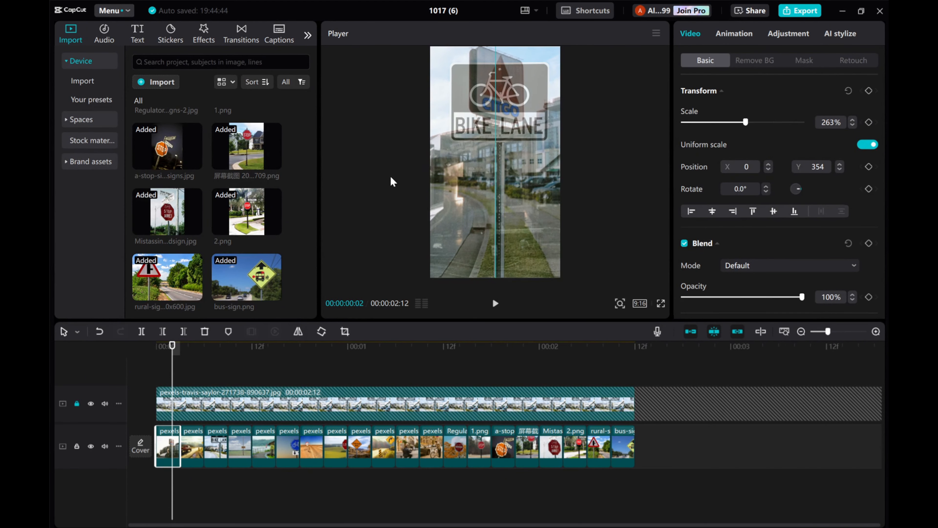
left_click_drag(397, 160, 390, 190)
left_click_drag(745, 122, 752, 122)
left_click_drag(403, 170, 406, 174)
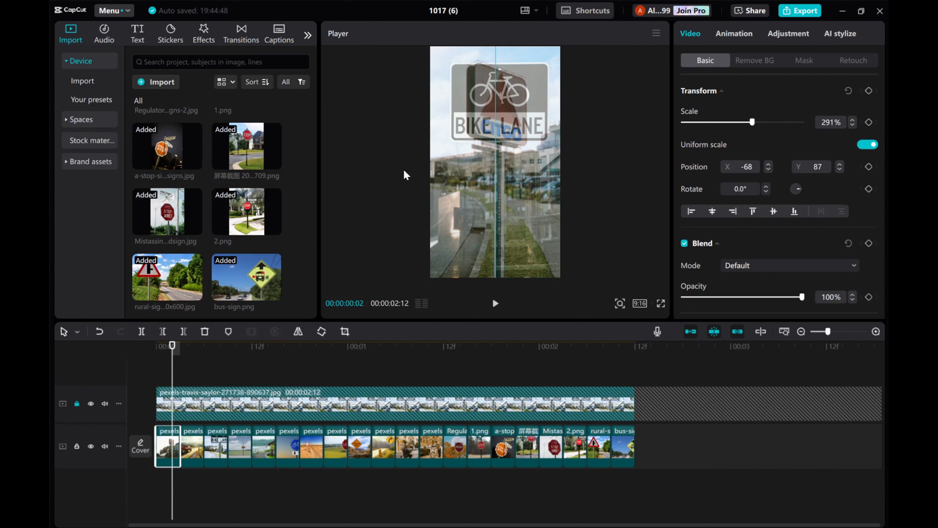
left_click(852, 125)
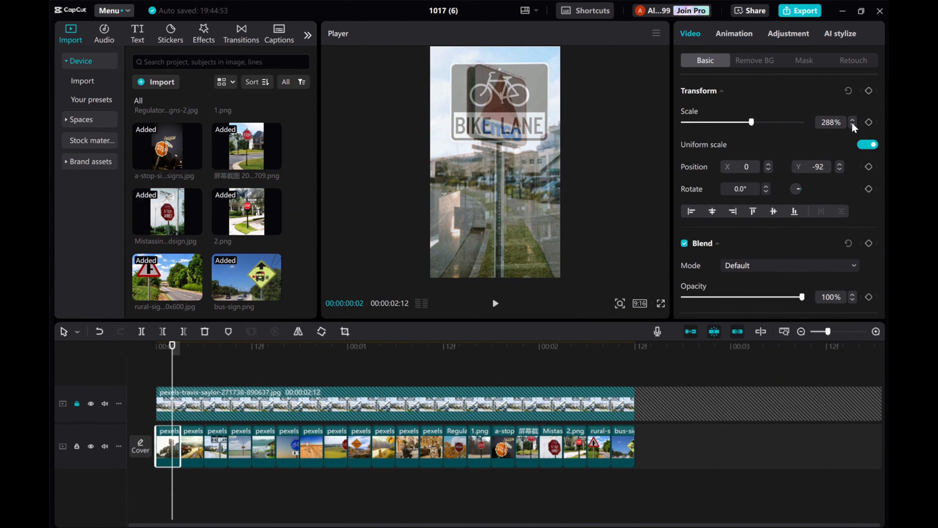
left_click(852, 124)
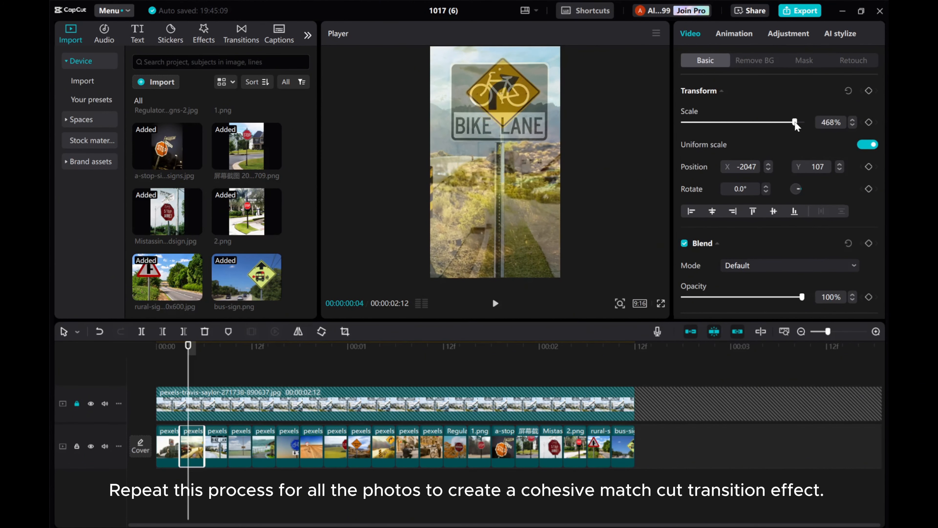
Match the second photo's yellow arrow sign to the reference sign at scale 490%, position X -2270, Y -92.
left_click(852, 118)
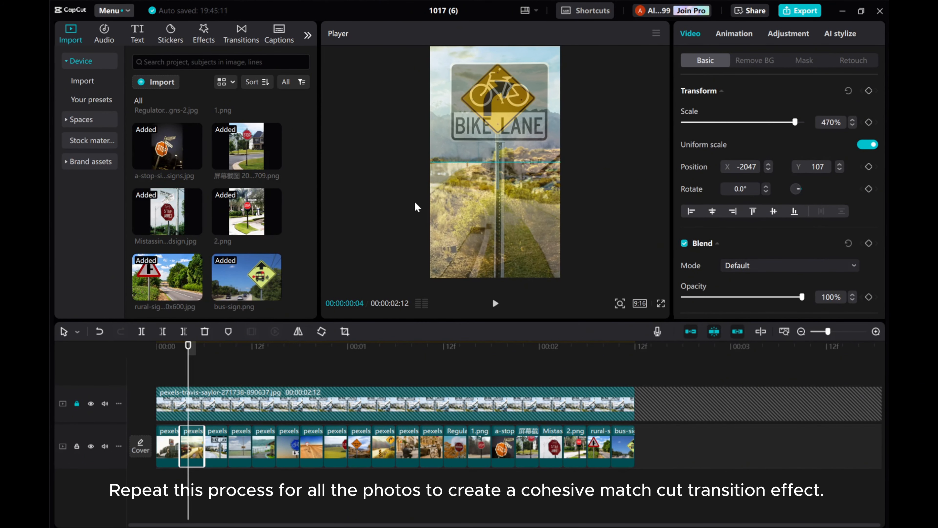
left_click(852, 119)
left_click(852, 119)
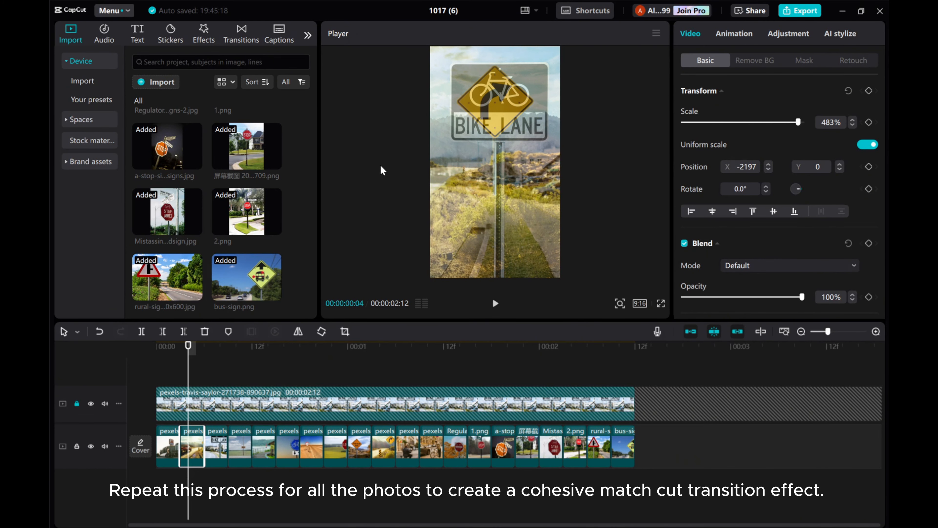
left_click(852, 119)
left_click(853, 119)
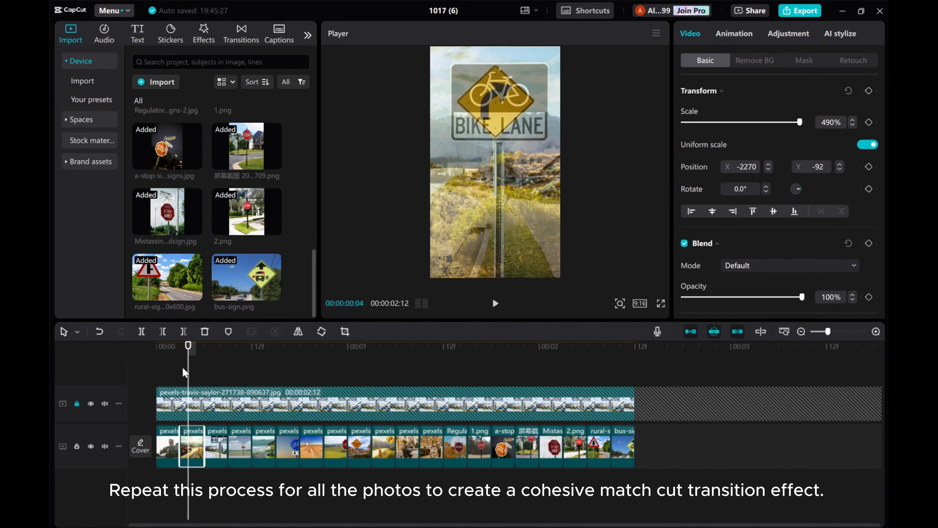
Past the reference photo, enlarge the fifth photo at 00:00:00:13 to maximum scale and shift its yellow sign onto the reference sign.
left_click_drag(185, 373, 215, 371)
left_click(217, 446)
left_click(244, 443)
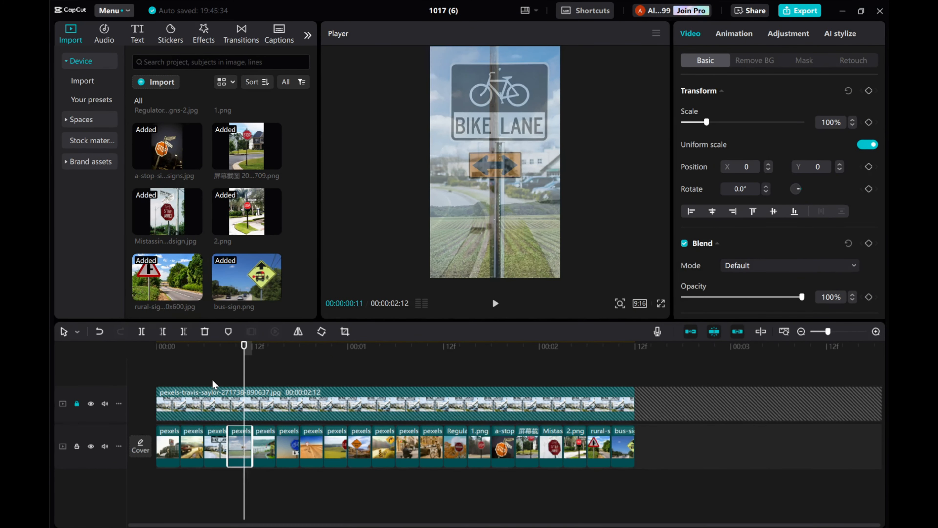
left_click(260, 445)
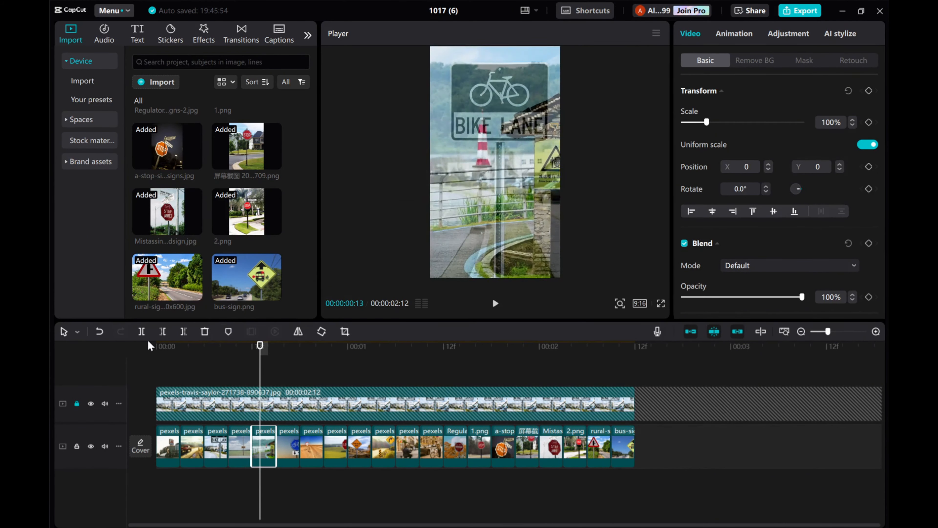
left_click_drag(707, 122, 802, 122)
left_click_drag(557, 166, 497, 99)
Try aligning the sixth photo, the blue bicycle sign, and delete it from the timeline.
left_click(288, 445)
left_click_drag(430, 205, 359, 241)
left_click_drag(426, 270, 369, 275)
key("Delete")
Enlarge the desert road sign photo and the field STOP sign photo, positioning each sign over the reference sign.
left_click(290, 445)
left_click_drag(430, 205, 350, 245)
left_click(315, 445)
left_click_drag(458, 197, 297, 293)
left_click_drag(408, 227, 326, 210)
left_click_drag(613, 276, 604, 272)
Enlarge and reposition the PAVEMENT ENDS photo so its orange sign overlaps the BIKE LANE reference sign.
left_click(336, 453)
left_click_drag(420, 215, 307, 287)
left_click_drag(370, 276, 455, 268)
left_click_drag(752, 123, 754, 125)
Scale and shift the portrait photo following PAVEMENT ENDS so its yellow sign lines up with the reference sign.
left_click(363, 447)
left_click_drag(320, 334, 320, 364)
mouse_move(495, 218)
left_mouse_down()
mouse_move(464, 222)
mouse_move(482, 225)
left_mouse_up()
Try aligning the street photo at 00:00:01:04 at scale 500%, and delete it from the timeline.
left_click(380, 446)
left_click_drag(430, 259, 347, 382)
left_click_drag(450, 207, 417, 196)
left_click_drag(736, 122, 801, 122)
left_click_drag(517, 233, 480, 222)
right_click(381, 446)
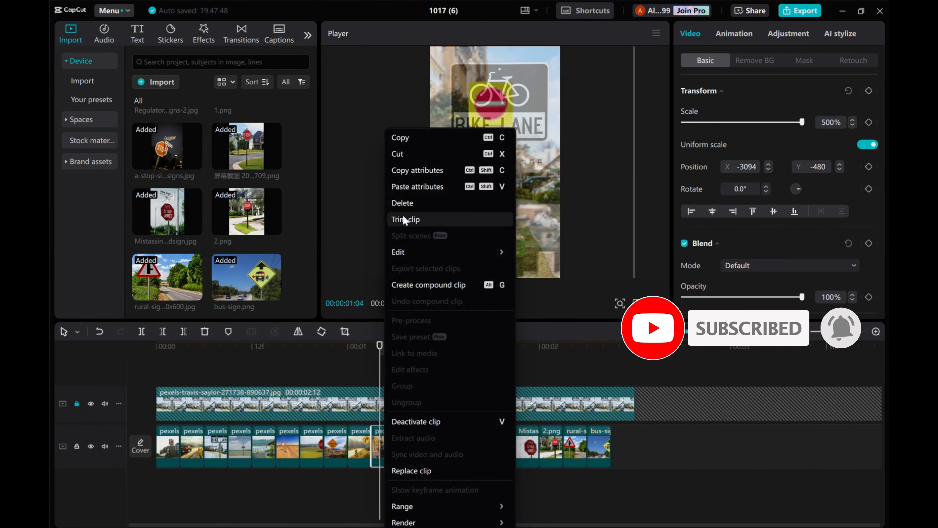
left_click(404, 203)
Enlarge the remaining street photo to just below maximum scale and position its sign over the reference sign.
left_click(383, 447)
left_click_drag(430, 259, 360, 363)
left_click_drag(733, 122, 802, 123)
left_click_drag(465, 229, 440, 255)
left_click_drag(802, 123, 793, 122)
left_click_drag(532, 229, 536, 205)
Enlarge the DO NOT ENTER photo, and scale and move the 1.png photo so its STOP sign covers the reference sign.
left_click(407, 446)
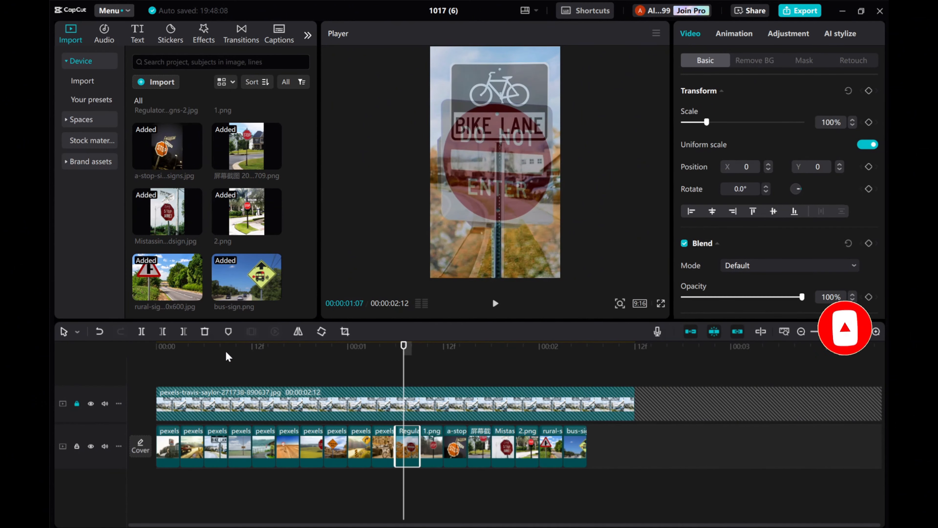
left_click_drag(705, 123, 763, 122)
left_click_drag(402, 368, 427, 368)
left_click(430, 445)
left_click_drag(430, 255, 369, 344)
left_click_drag(410, 224, 428, 187)
left_click_drag(731, 122, 757, 122)
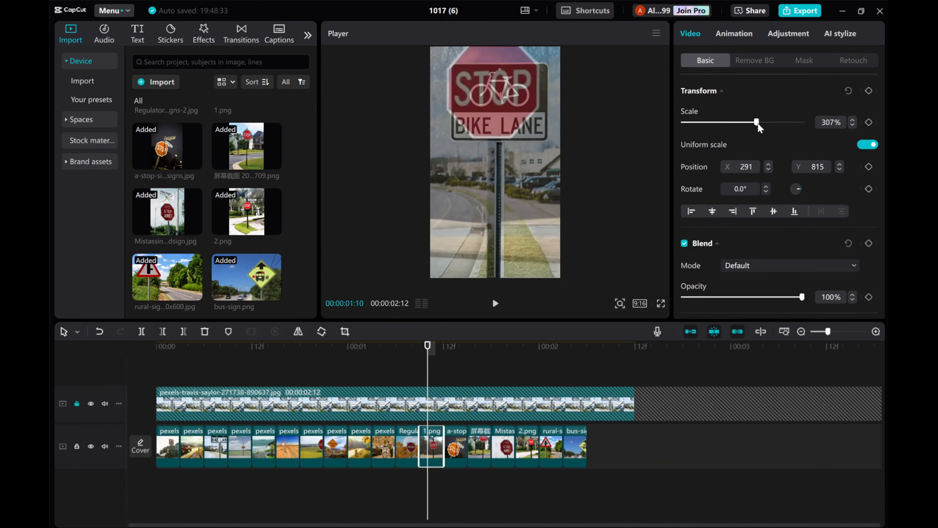
left_click_drag(496, 185, 493, 185)
Delete the a-stop photo clip that follows 1.png from the timeline.
left_click_drag(427, 368, 459, 368)
left_click(456, 446)
key("Delete")
Enlarge the STOP screenshot photo at 00:00:01:14, fit its sign over the reference, and move the clip to fifth place in the sequence.
left_click(457, 446)
left_click_drag(430, 249, 377, 332)
left_click_drag(496, 166, 497, 178)
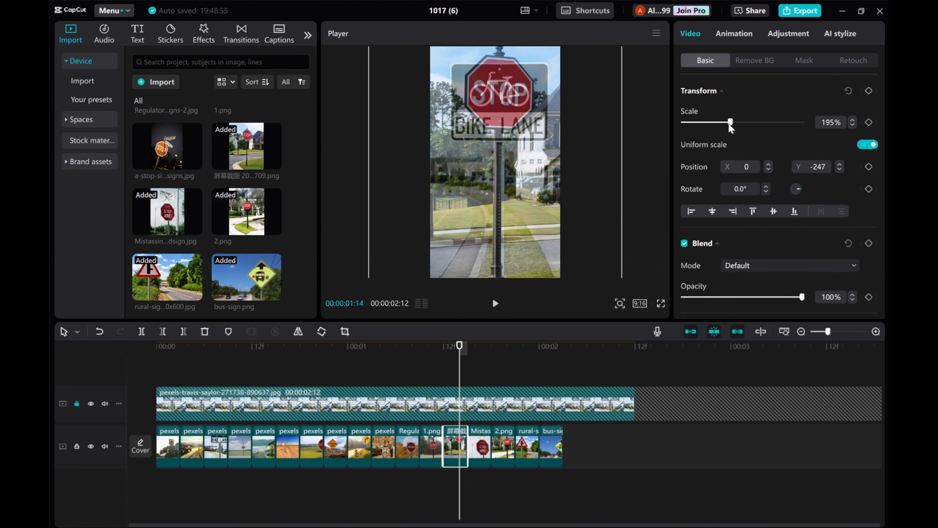
left_click_drag(729, 122, 747, 122)
left_click_drag(496, 159, 497, 196)
left_click_drag(458, 446, 264, 445)
Scale and reposition the STOP ARRÊT photo so its octagonal sign overlaps the BIKE LANE reference sign.
left_click(457, 445)
left_click(484, 445)
left_click_drag(430, 251, 379, 320)
left_click_drag(495, 215, 495, 162)
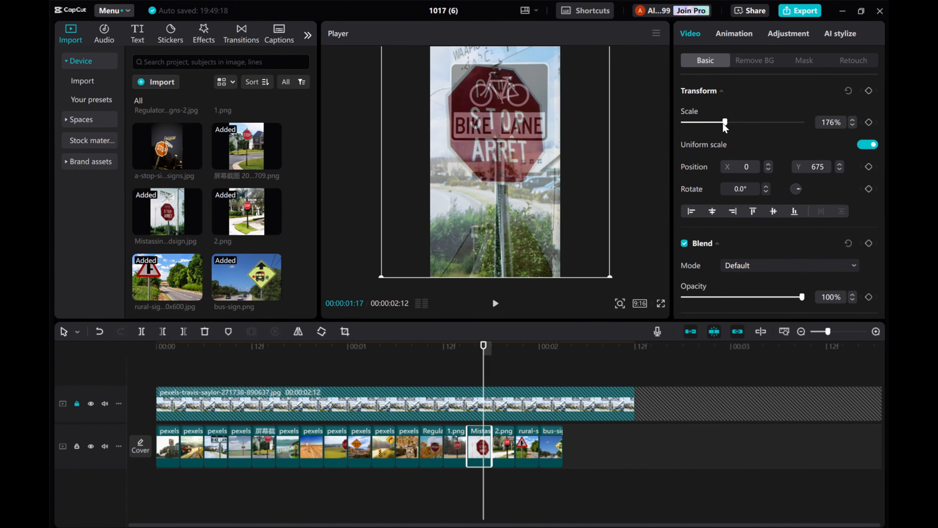
left_click_drag(724, 123, 742, 123)
Scale and move 2.png so its STOP sign covers the reference sign, and reposition the rural photo with the red triangle sign.
left_click(500, 445)
left_click_drag(430, 248, 300, 327)
left_click_drag(495, 207, 506, 158)
left_click_drag(732, 123, 753, 122)
left_click_drag(400, 253, 400, 255)
left_click(531, 446)
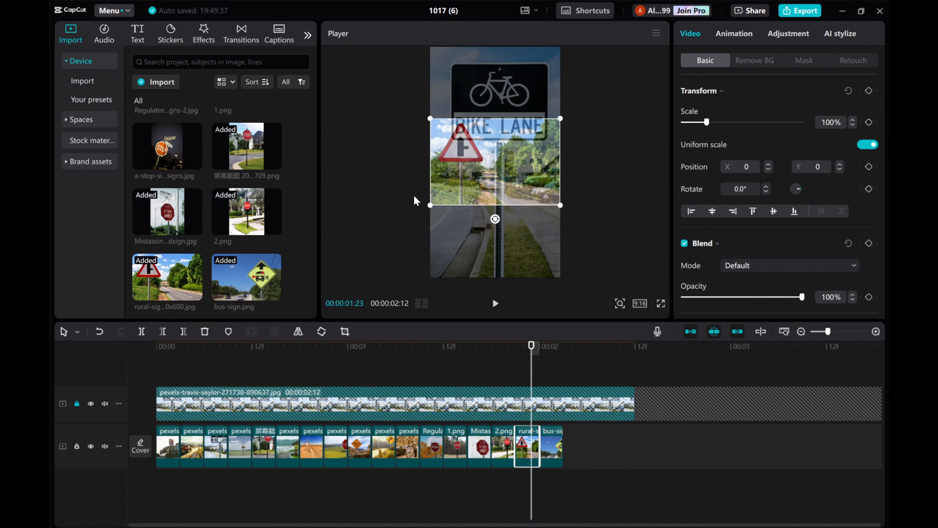
left_click_drag(509, 177, 515, 184)
Scale the bus-sign photo to 260% and place its yellow sign over the reference at X -1096, Y 659, undoing the last adjustment.
left_click(554, 347)
left_click(552, 446)
left_click_drag(430, 206, 302, 292)
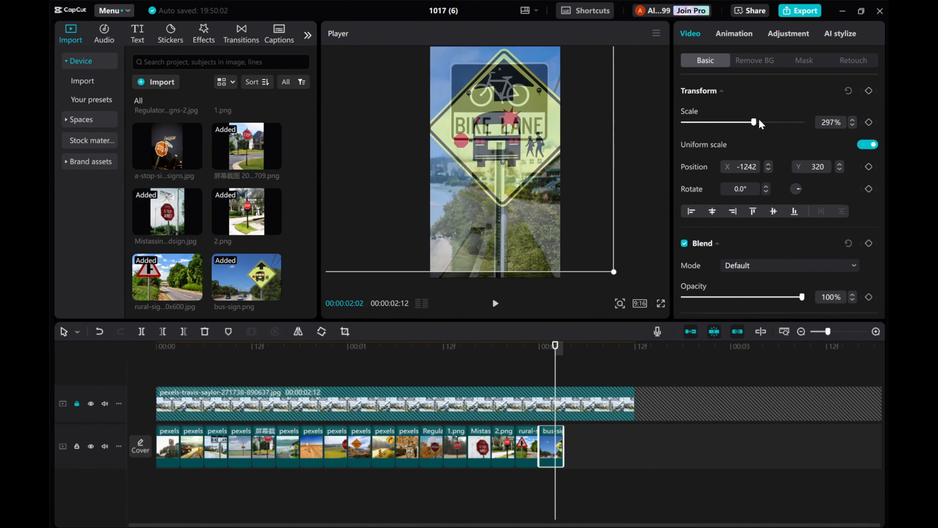
left_click_drag(755, 123, 736, 123)
left_click_drag(463, 213, 478, 198)
left_click_drag(436, 236, 517, 202)
left_click_drag(471, 202, 527, 212)
key("ctrl+z")
Unlock the upper track and delete the semi-transparent BIKE LANE reference photo from it.
left_click_drag(544, 369, 228, 369)
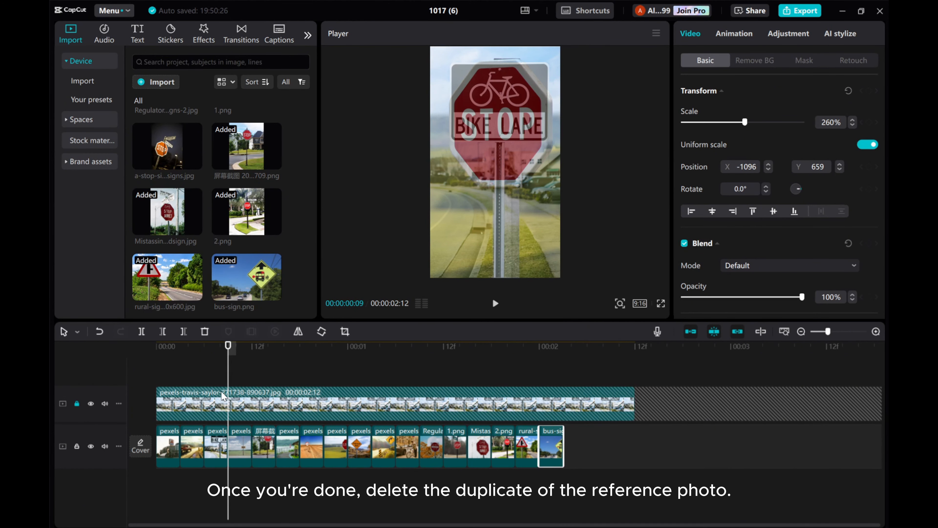
left_click(76, 403)
left_click(285, 406)
right_click(287, 406)
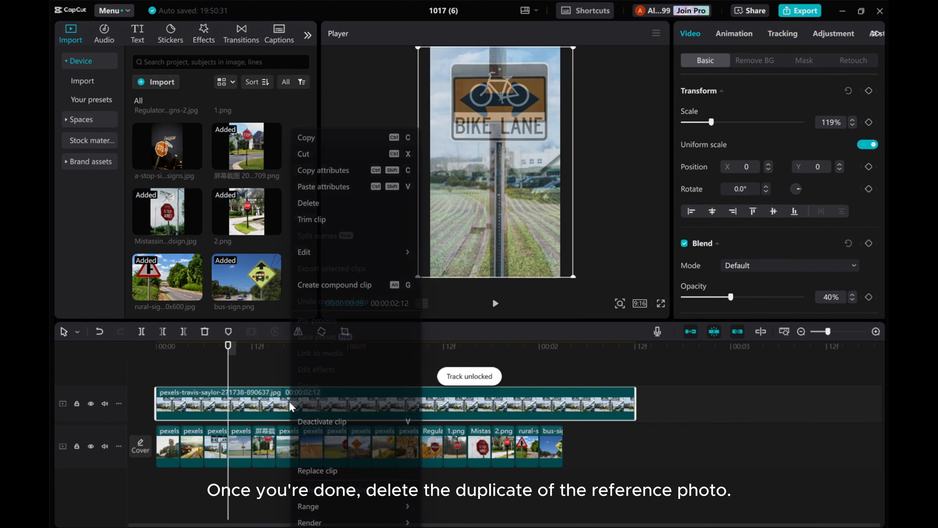
left_click(318, 202)
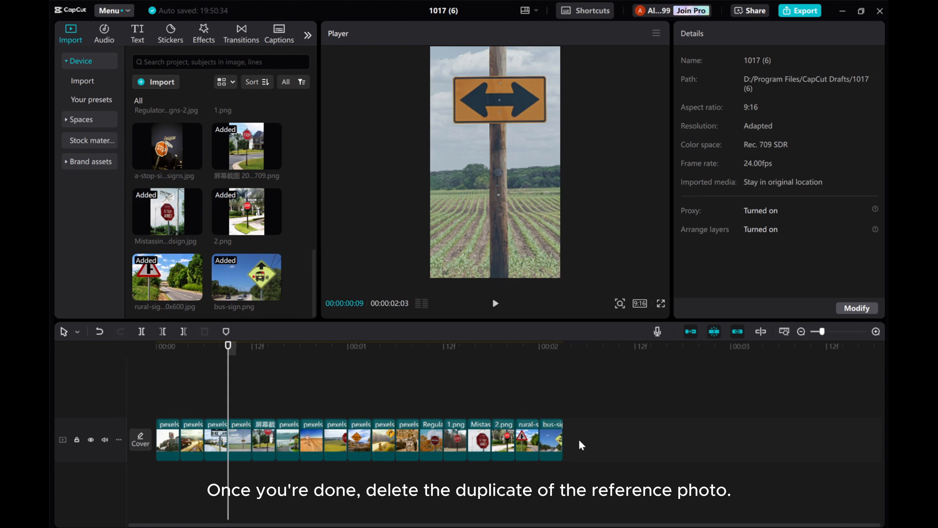
Select all the photo clips and fill their canvas background with the second Blur strength.
left_click_drag(580, 444, 144, 440)
scroll(719, 239, "down", 5)
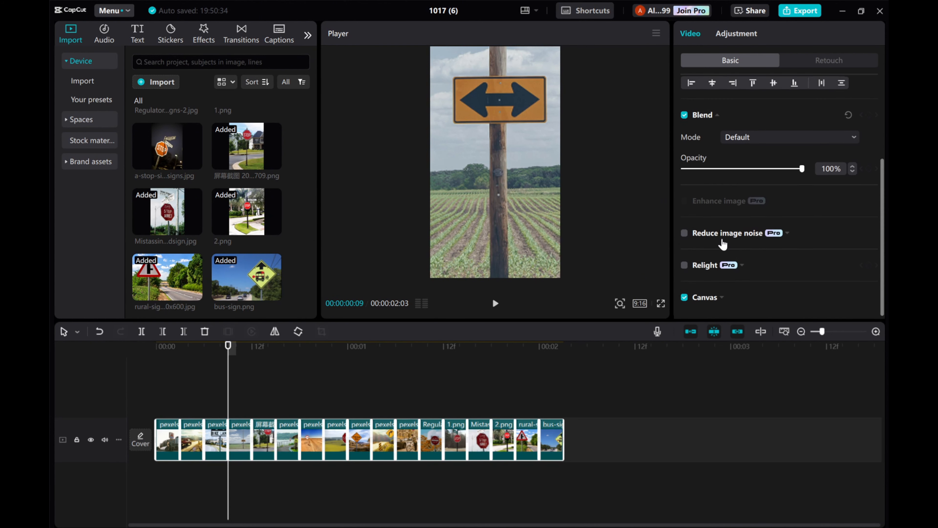
left_click(704, 293)
scroll(738, 286, "down", 1)
scroll(735, 288, "up", 2)
scroll(702, 302, "down", 2)
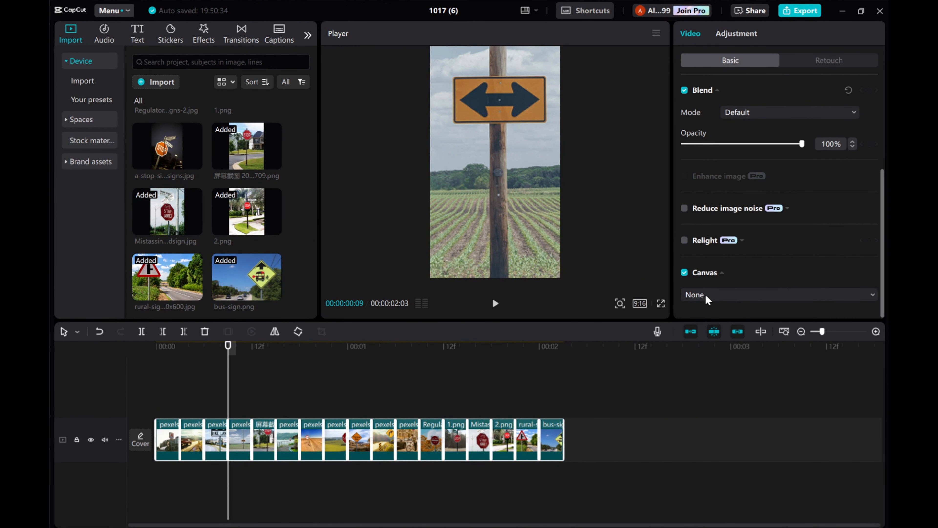
left_click(709, 298)
left_click(708, 332)
scroll(722, 295, "down", 2)
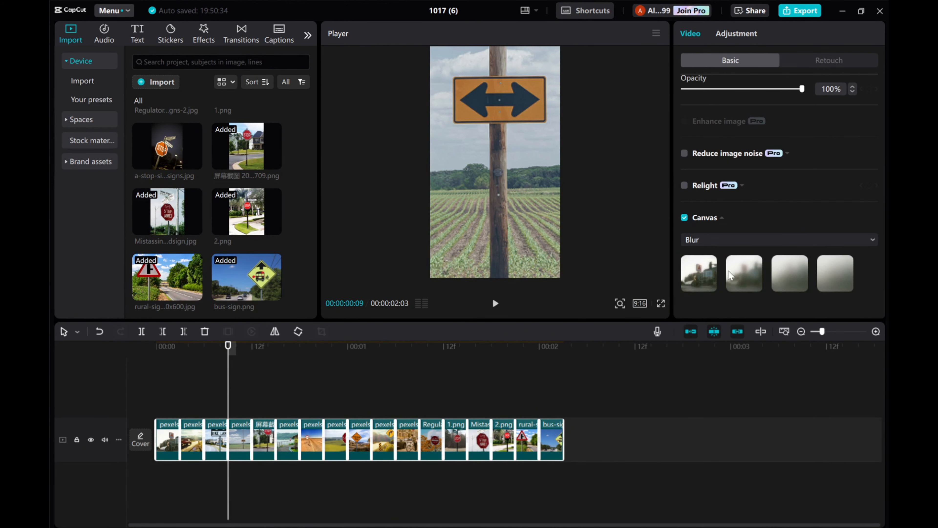
left_click(740, 274)
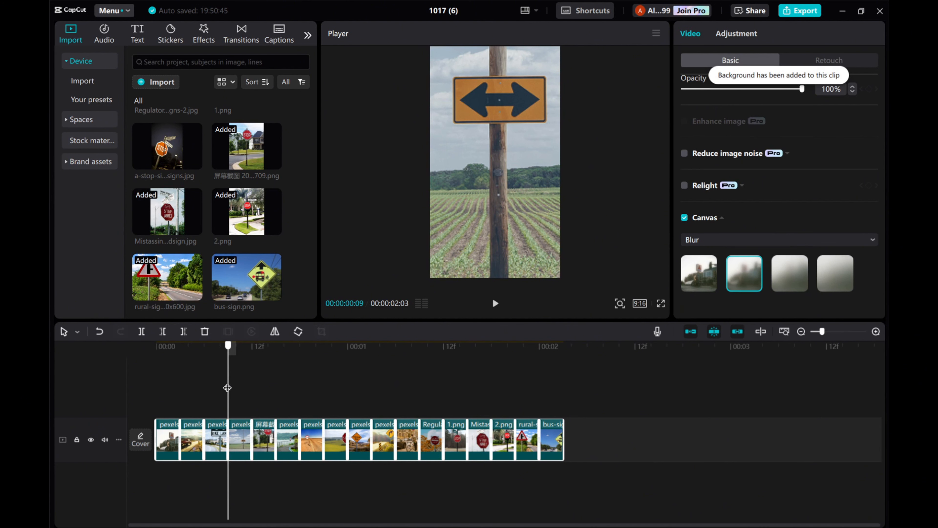
Try the lightest canvas blur while viewing the bus-sign clip, return to the second strength, and scrub back through the sequence.
left_click_drag(227, 388, 549, 408)
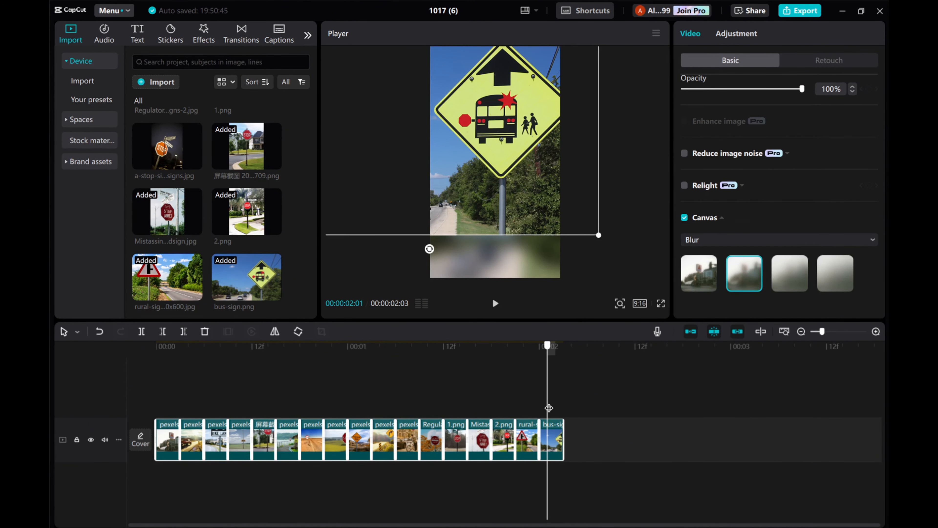
left_click(699, 274)
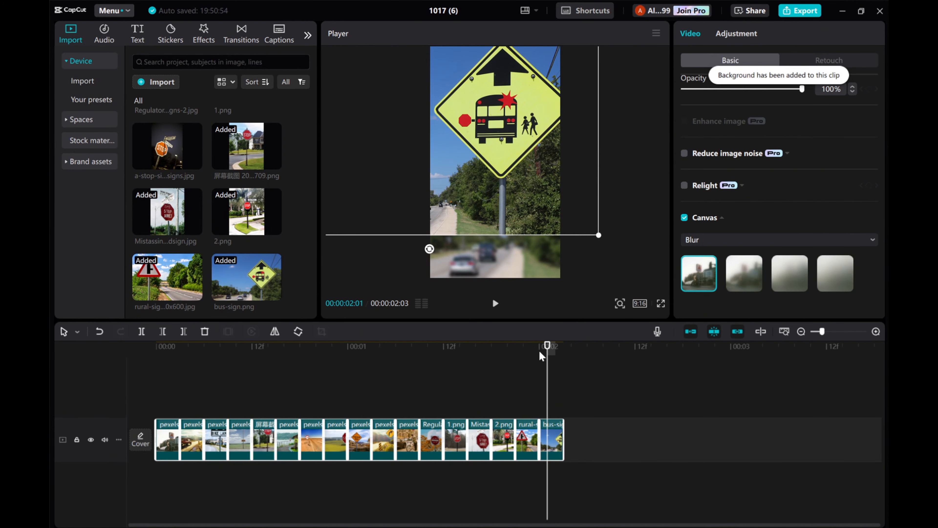
left_click(739, 271)
left_click_drag(544, 392, 275, 391)
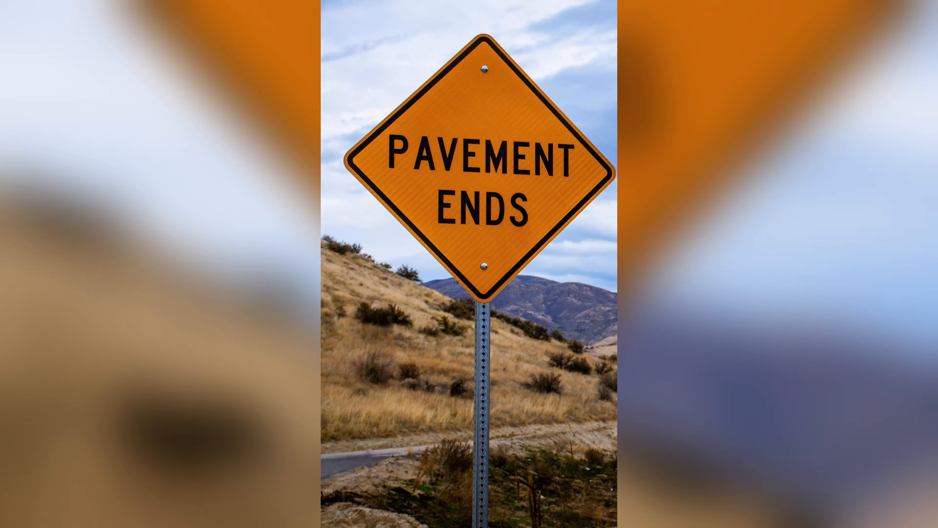